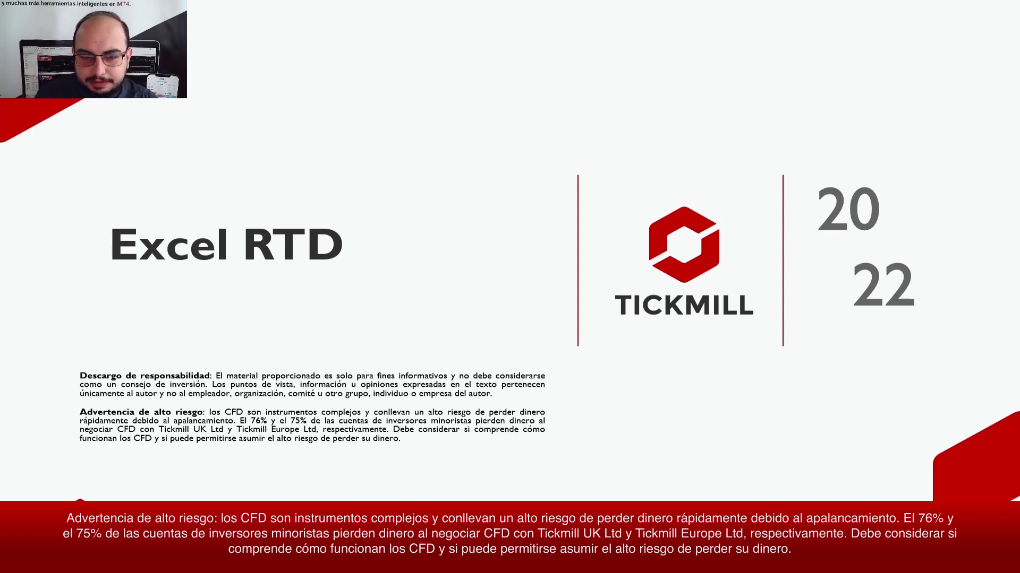
# Step: Advance past the Excel RTD title slide to reach MetaTrader 4's BABA,H1 chart
pyautogui.click(503, 255)
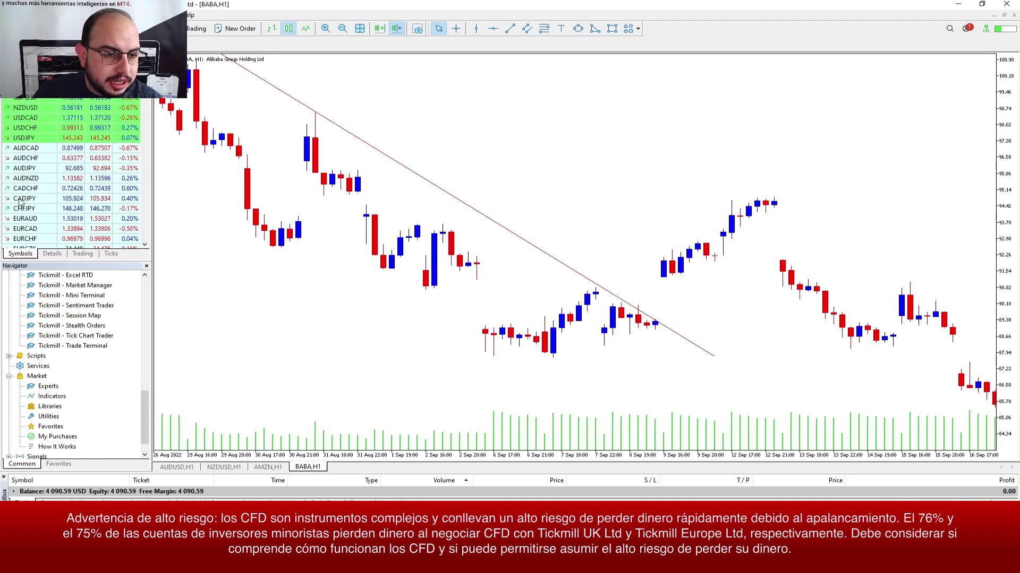
# Step: Attach Tickmill - Excel RTD from the Navigator to the BABA,H1 chart and position its settings dialog
pyautogui.click(67, 178)
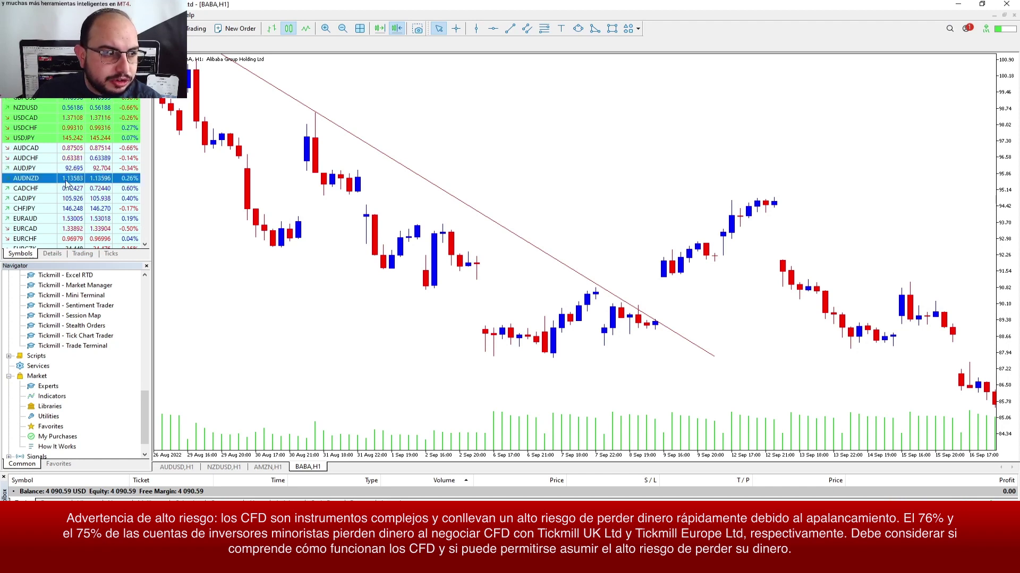
pyautogui.scroll(1, 82, 317)
pyautogui.scroll(1, 80, 318)
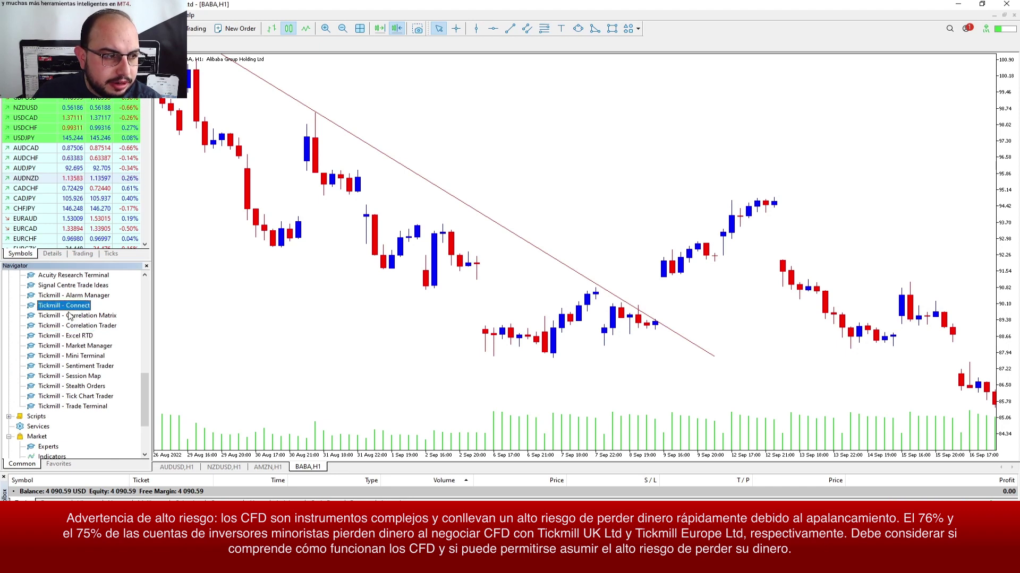
pyautogui.click(68, 348)
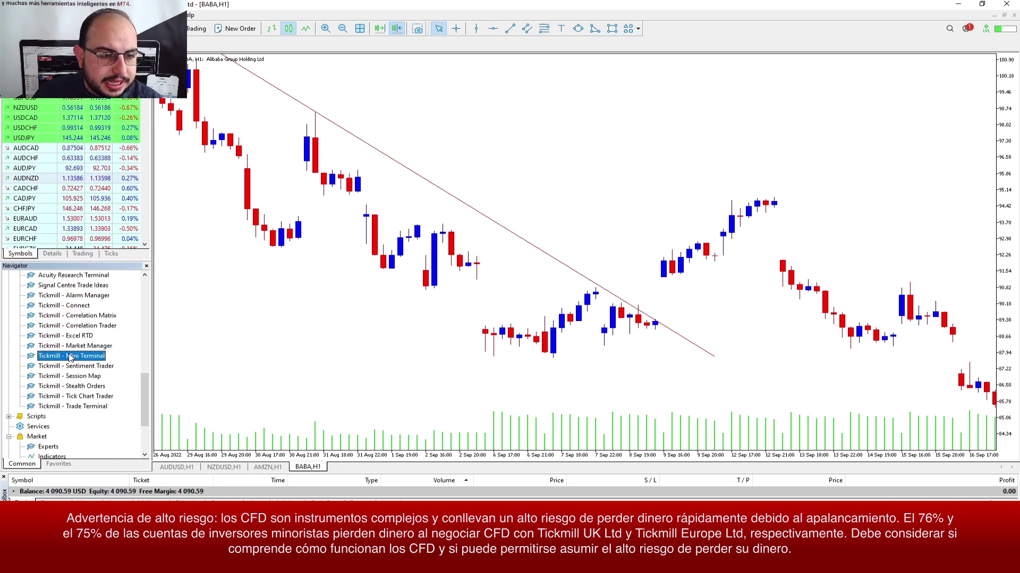
pyautogui.click(78, 337)
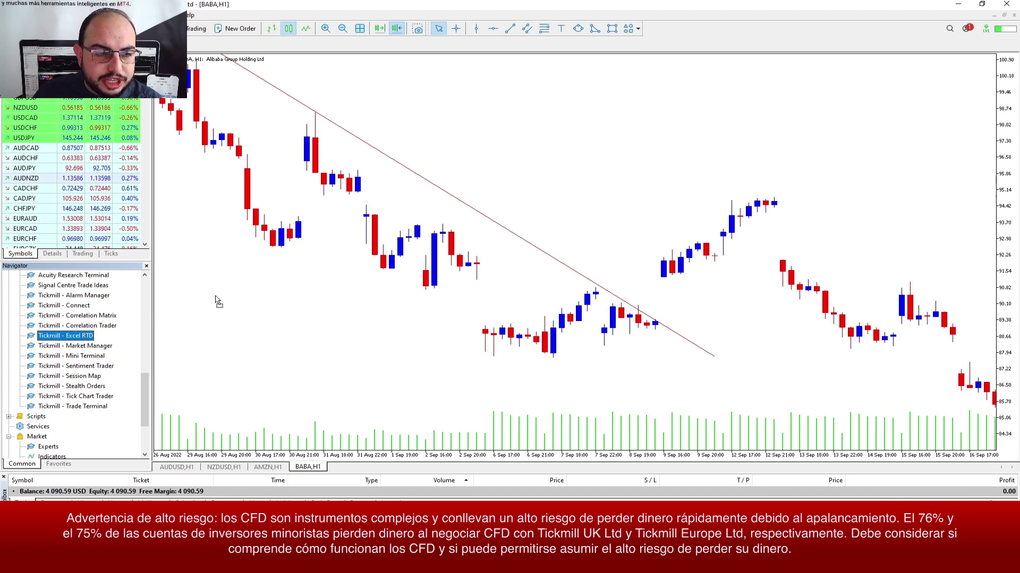
pyautogui.moveTo(53, 338); pyautogui.dragTo(484, 234)
pyautogui.moveTo(425, 145); pyautogui.dragTo(432, 124)
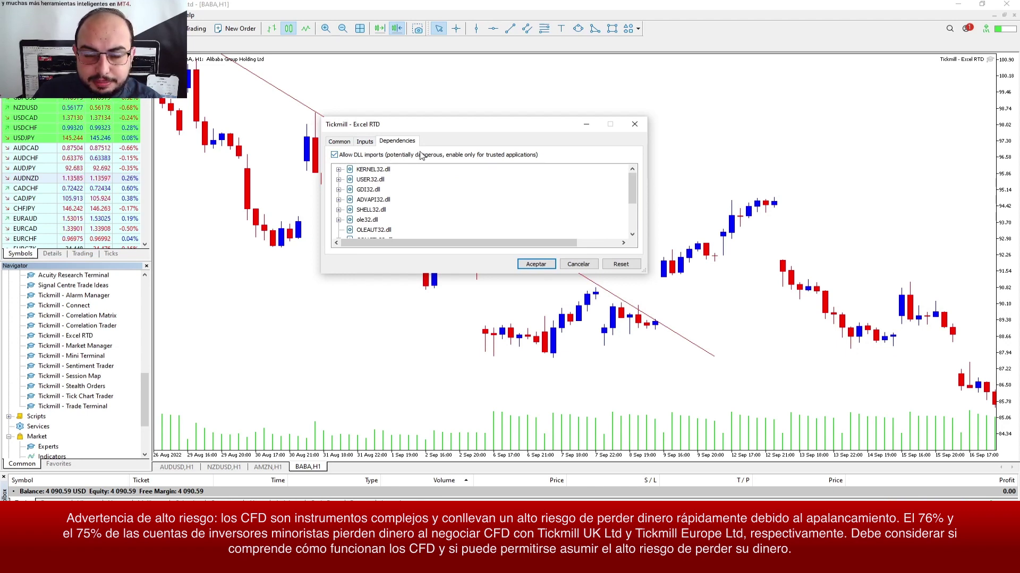
# Step: Allow modification of Signals settings and Algo Trading on the Common tab, then start Excel RTD
pyautogui.click(343, 142)
pyautogui.click(379, 227)
pyautogui.click(381, 240)
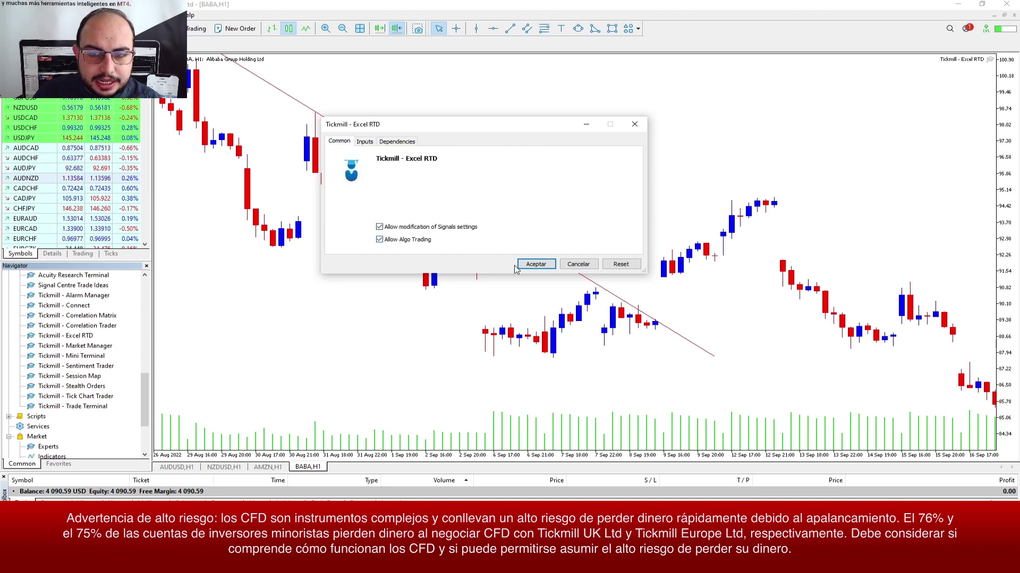
pyautogui.click(365, 142)
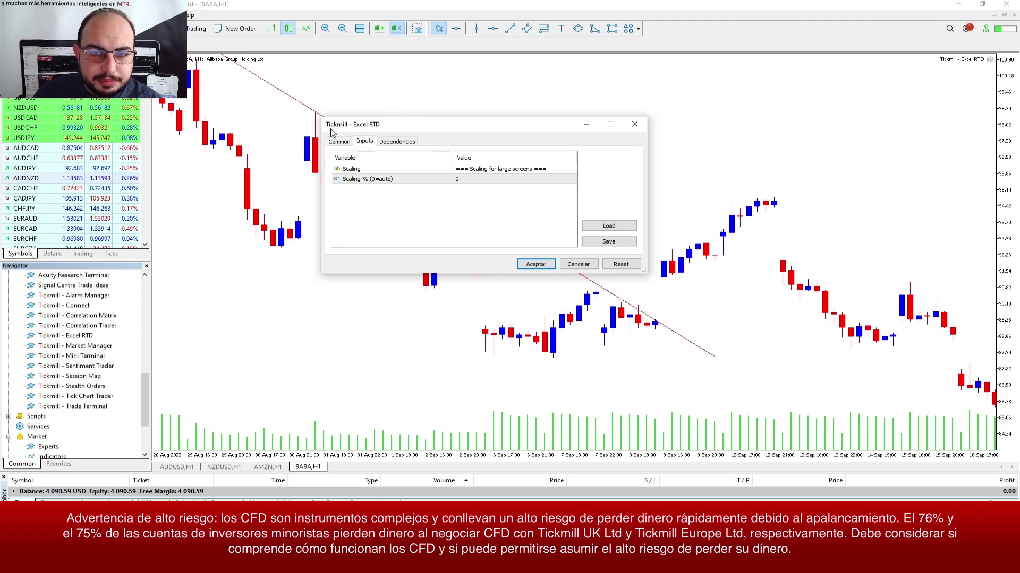
pyautogui.click(340, 142)
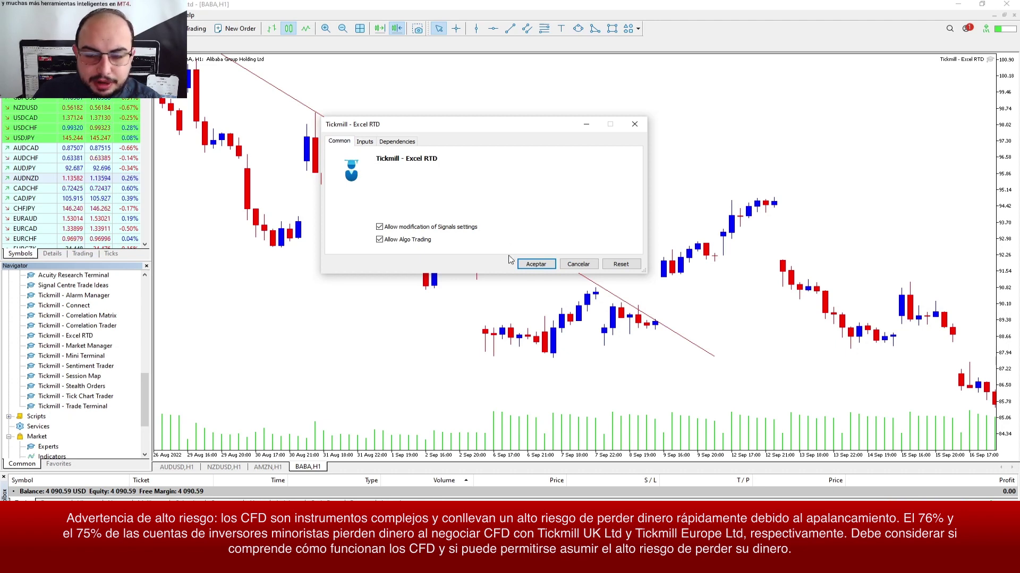
pyautogui.click(535, 264)
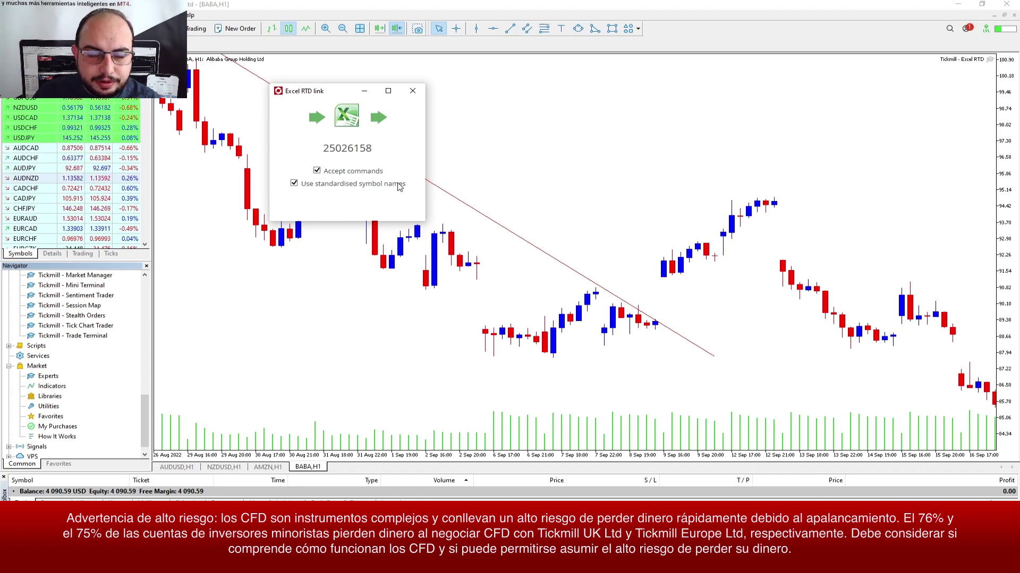
# Step: Move the RTD link window aside and bring up the EXCELRDT explanation workbook
pyautogui.moveTo(346, 100); pyautogui.dragTo(332, 87)
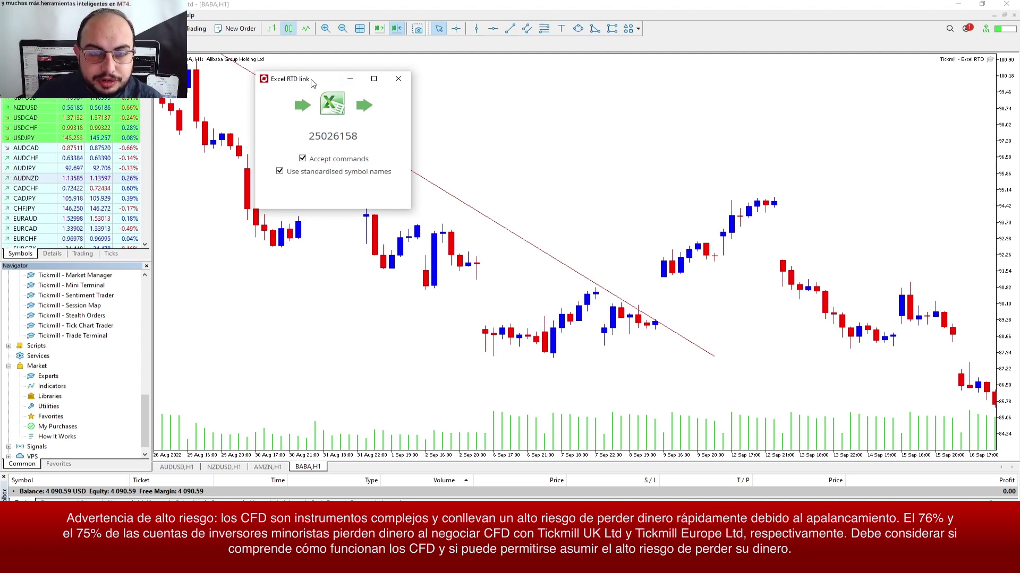
pyautogui.moveTo(350, 87); pyautogui.dragTo(387, 88)
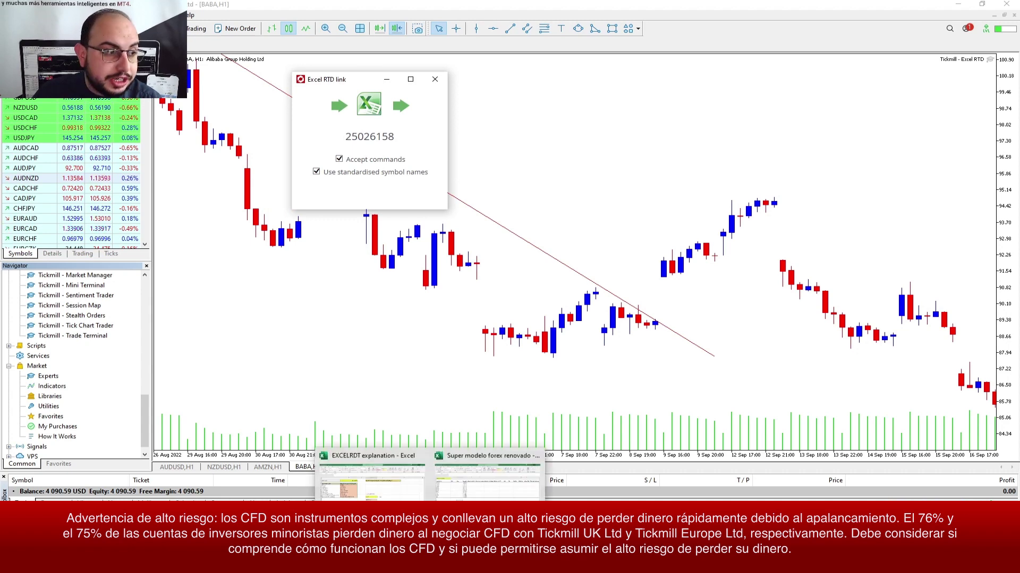
pyautogui.click(371, 483)
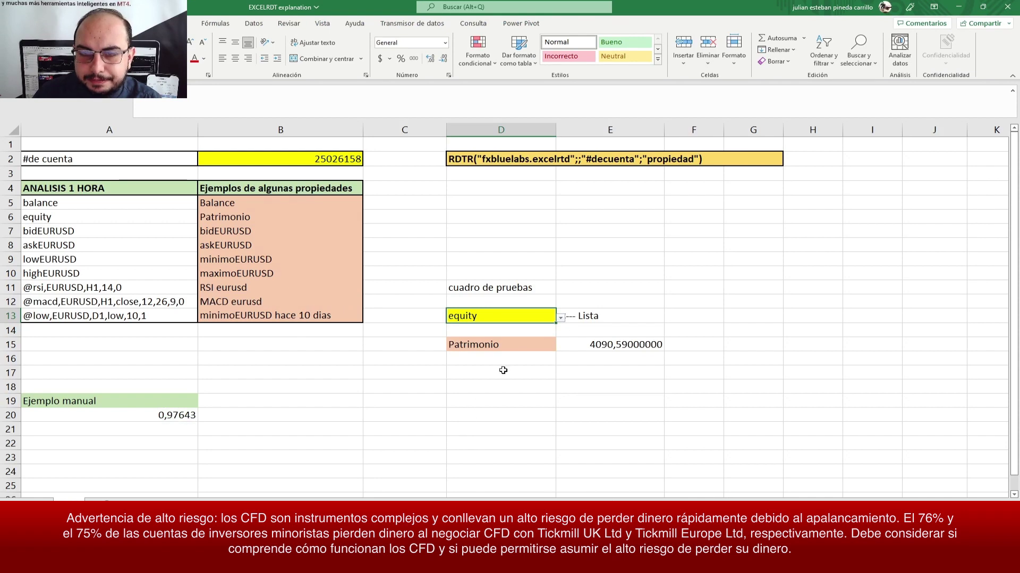
pyautogui.click(377, 364)
pyautogui.press('Left')
pyautogui.press('Up')
pyautogui.press('Up')
pyautogui.press('Up')
pyautogui.press('Up')
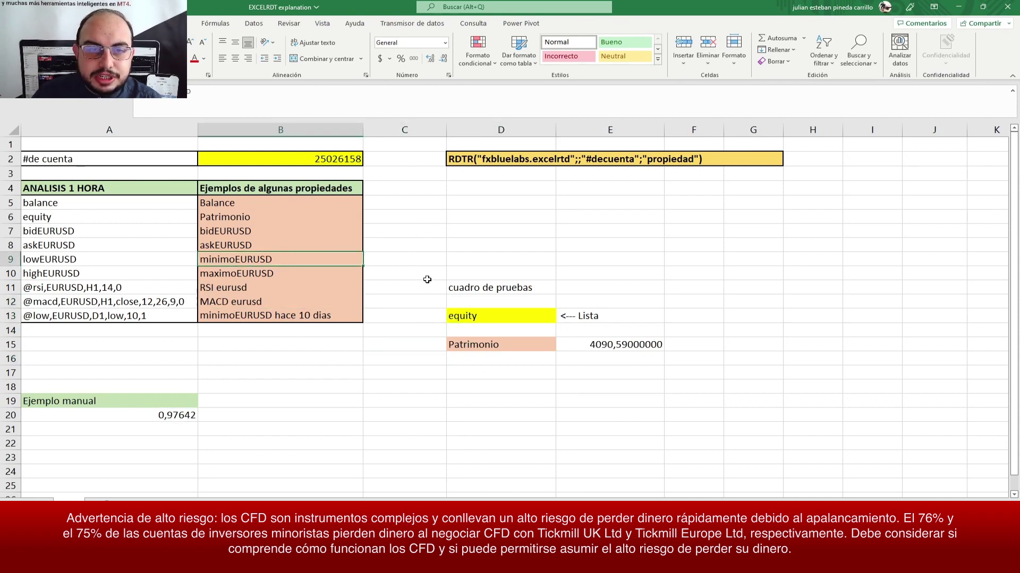
pyautogui.click(287, 217)
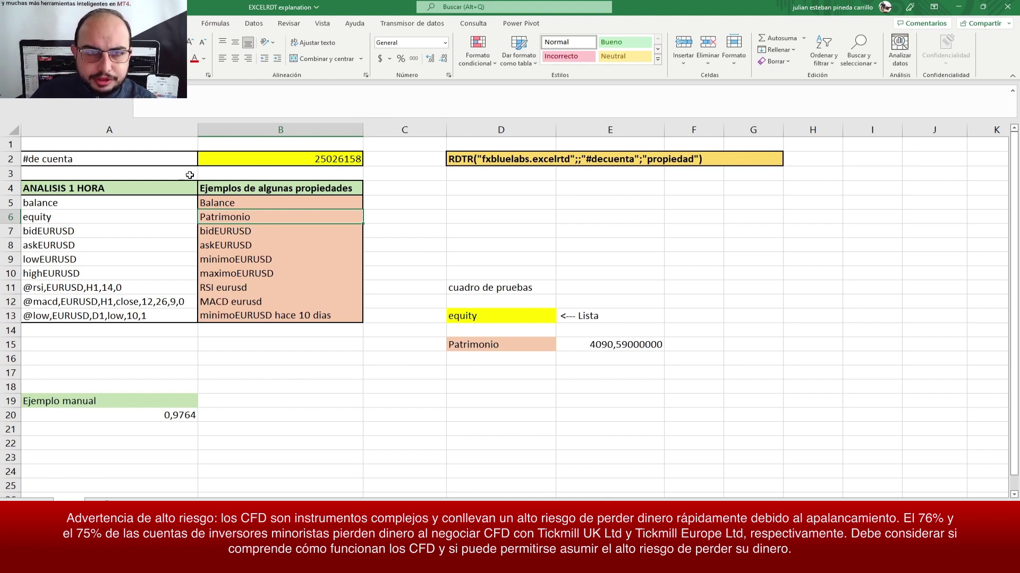
pyautogui.click(230, 161)
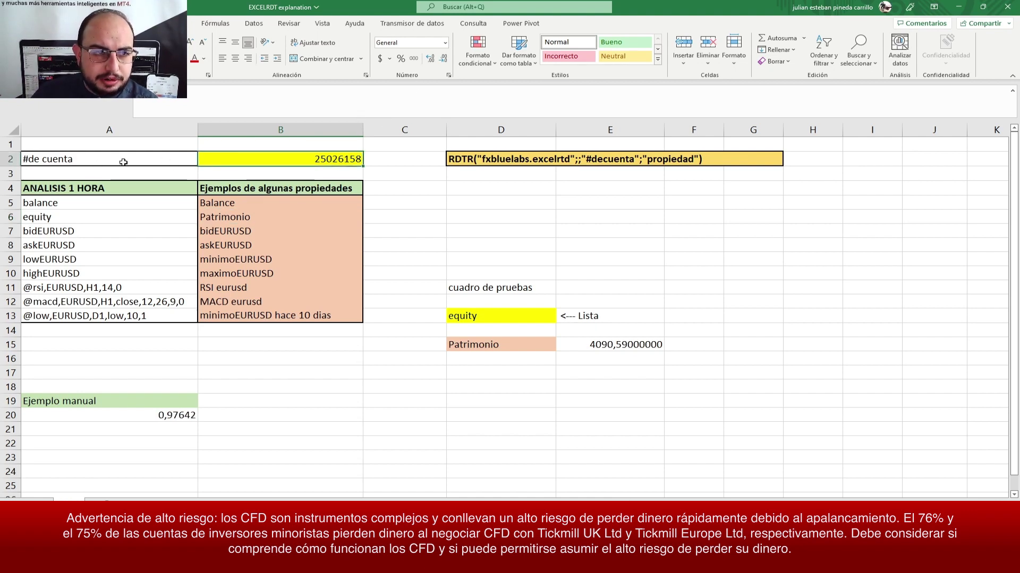
pyautogui.press('Right')
pyautogui.press('Left')
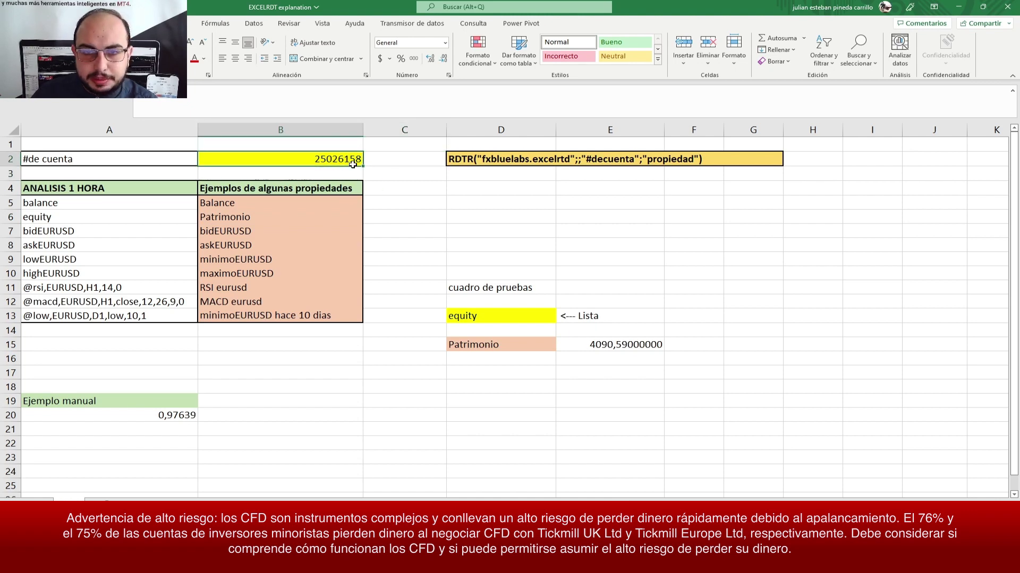
pyautogui.click(112, 227)
pyautogui.press('Up')
pyautogui.press('Down')
pyautogui.press('Down')
pyautogui.press('Down')
pyautogui.press('Down')
pyautogui.press('Down')
pyautogui.press('Down')
pyautogui.press('Up')
pyautogui.press('Up')
pyautogui.press('Up')
pyautogui.press('Up')
pyautogui.press('Up')
pyautogui.press('Right')
pyautogui.press('Down')
pyautogui.press('Down')
pyautogui.press('Down')
pyautogui.press('Down')
pyautogui.press('Down')
pyautogui.press('Down')
pyautogui.press('Up')
pyautogui.press('Up')
pyautogui.press('Up')
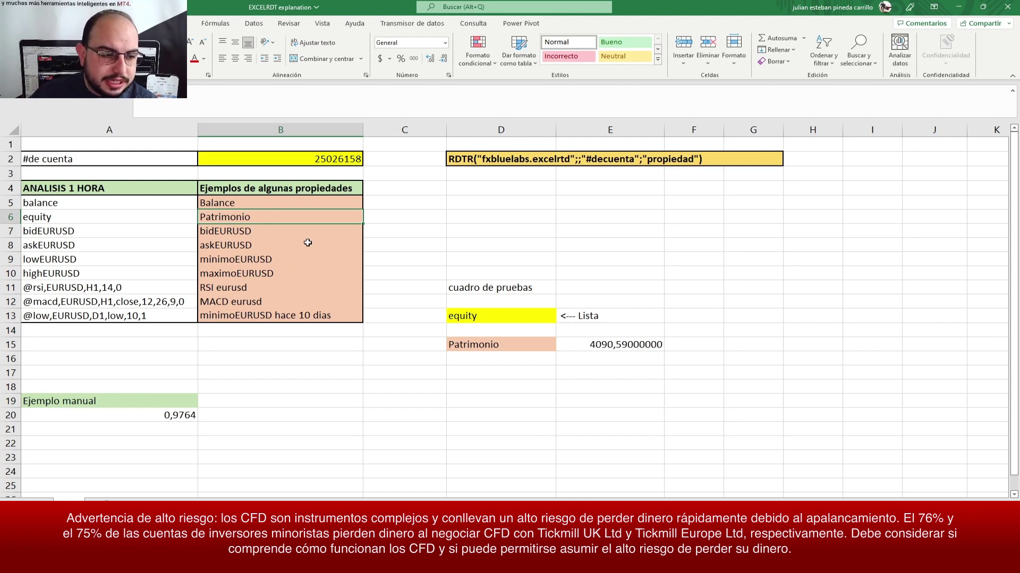
pyautogui.click(488, 162)
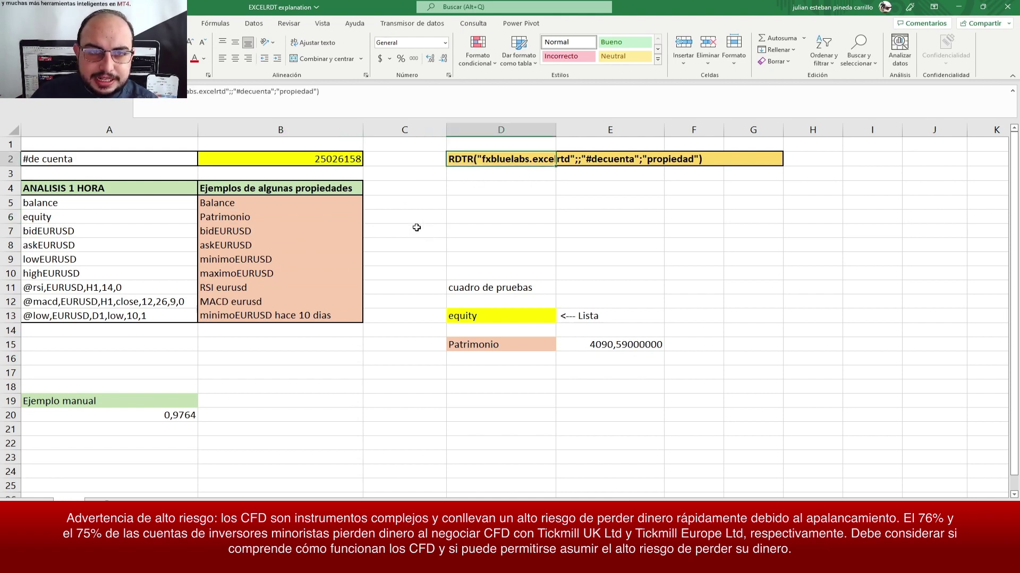
pyautogui.click(486, 178)
pyautogui.click(500, 162)
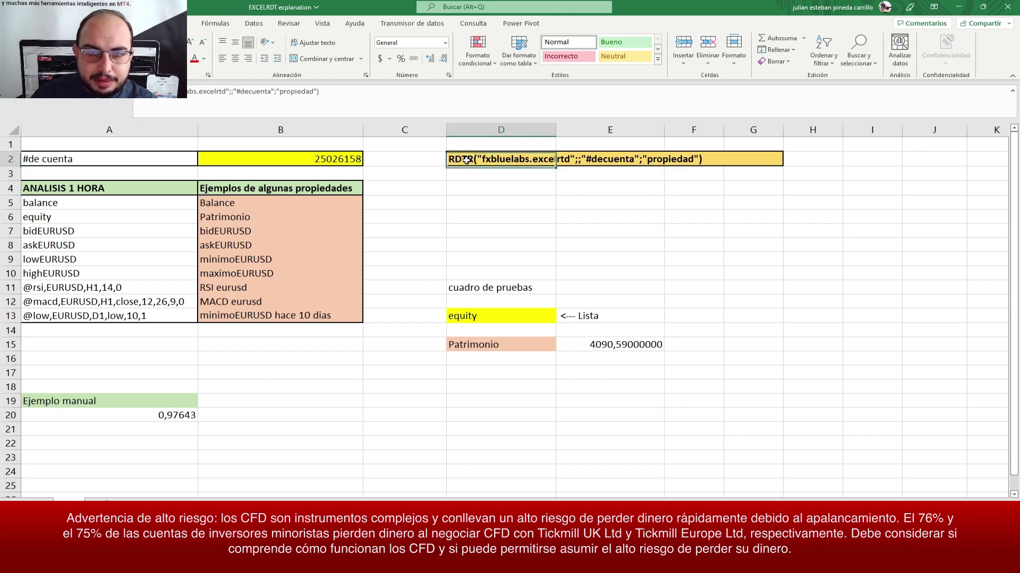
pyautogui.click(494, 179)
pyautogui.click(520, 190)
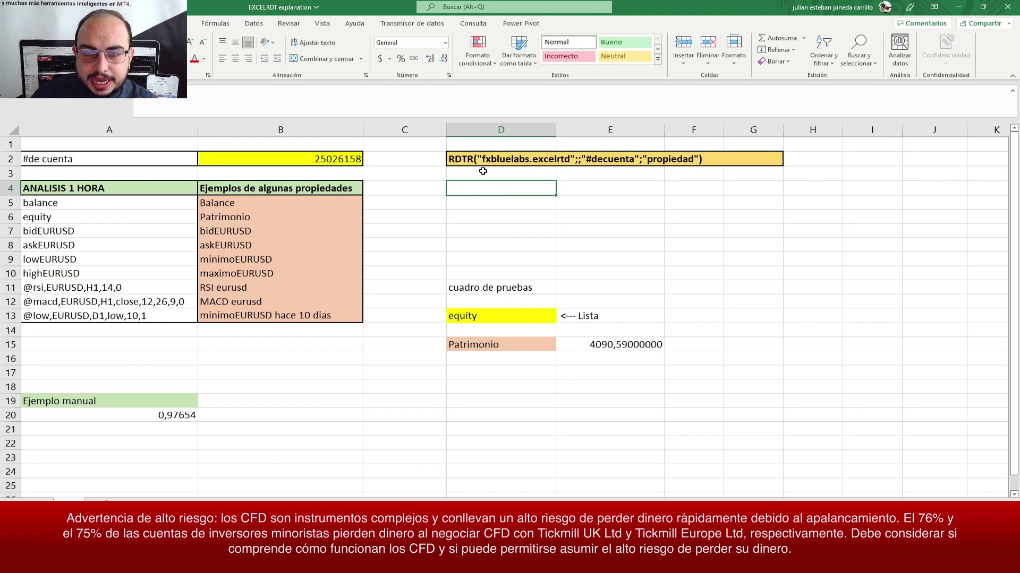
pyautogui.click(487, 178)
pyautogui.click(466, 160)
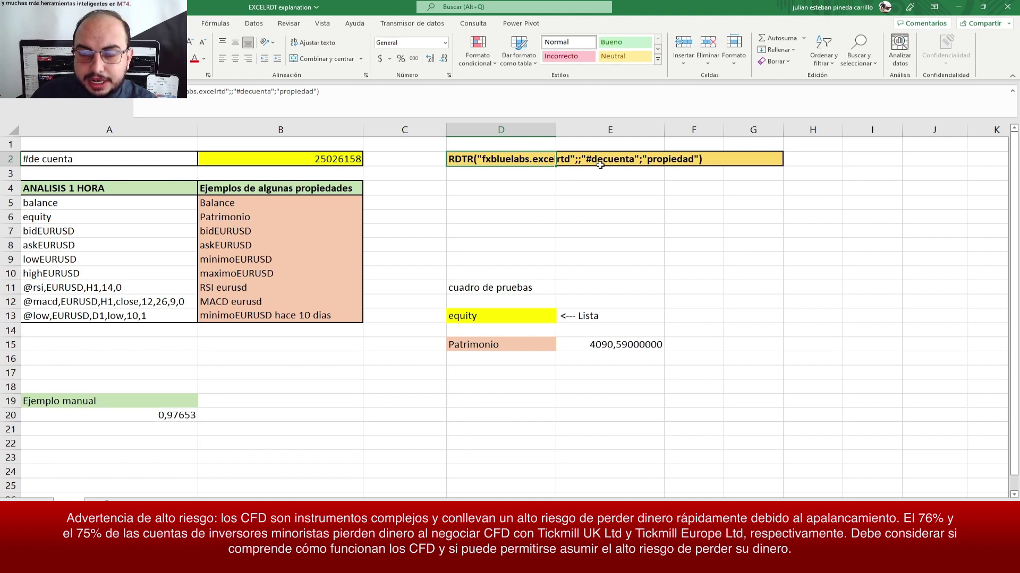
pyautogui.click(316, 165)
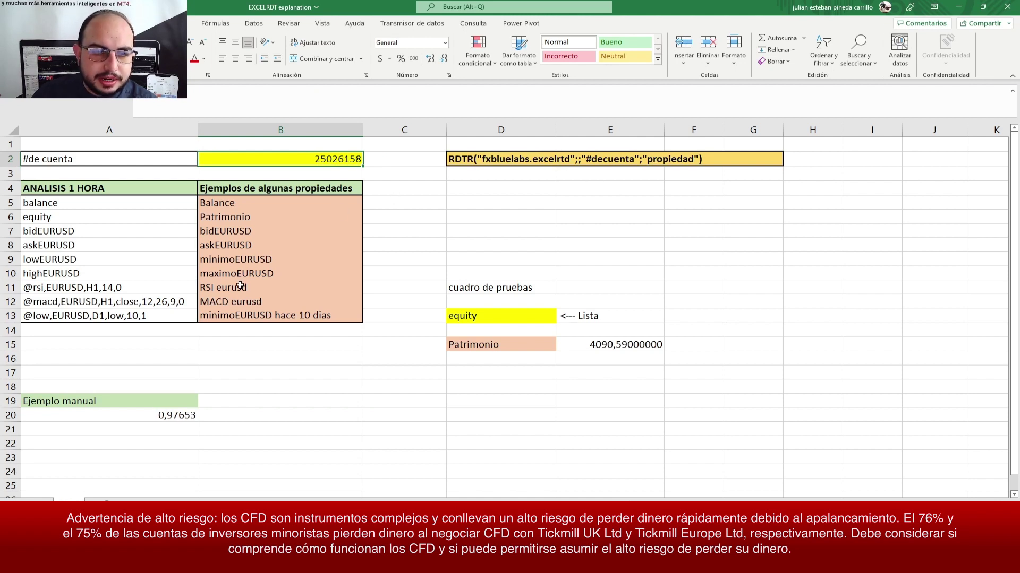
pyautogui.click(130, 204)
pyautogui.click(133, 231)
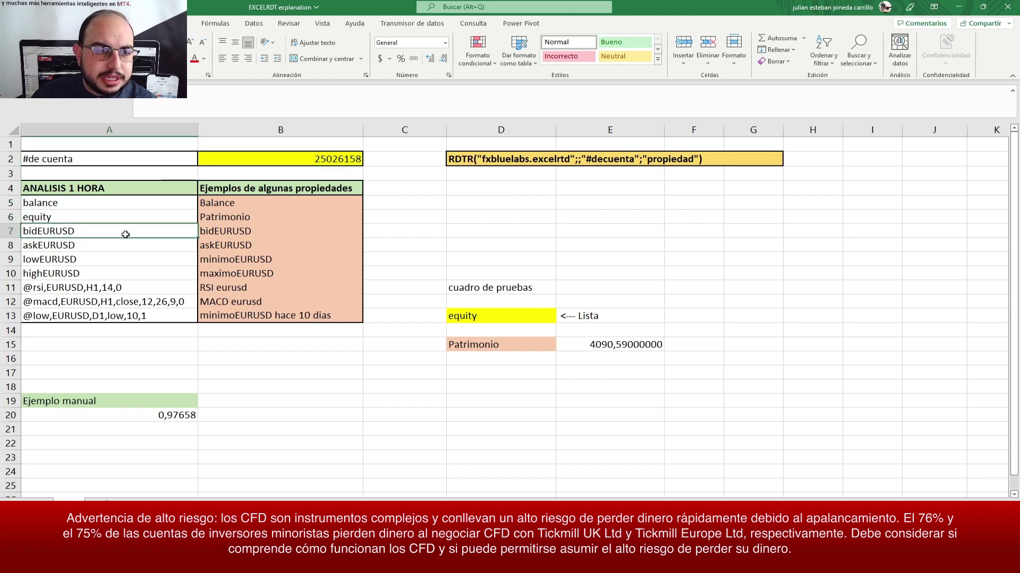
pyautogui.click(123, 250)
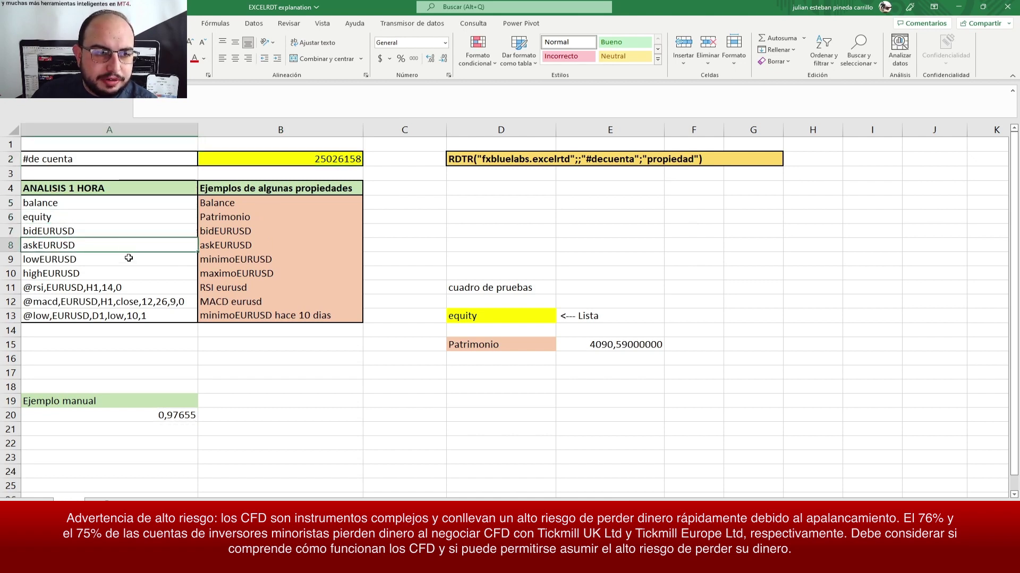
pyautogui.click(134, 264)
pyautogui.click(135, 271)
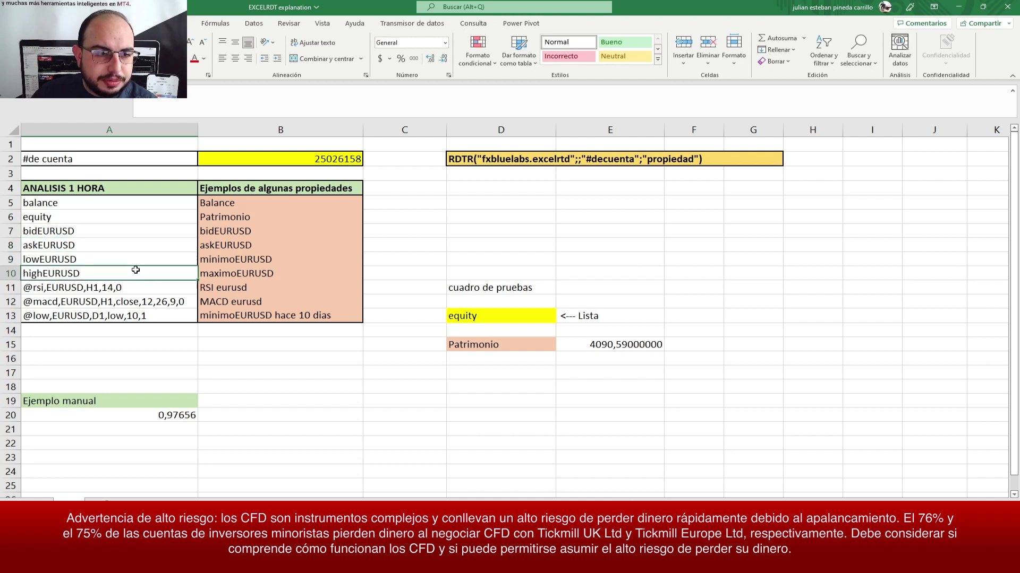
pyautogui.click(133, 290)
pyautogui.click(142, 303)
pyautogui.click(144, 314)
pyautogui.click(144, 301)
pyautogui.click(144, 288)
pyautogui.click(138, 316)
pyautogui.click(139, 303)
pyautogui.click(138, 288)
pyautogui.click(139, 302)
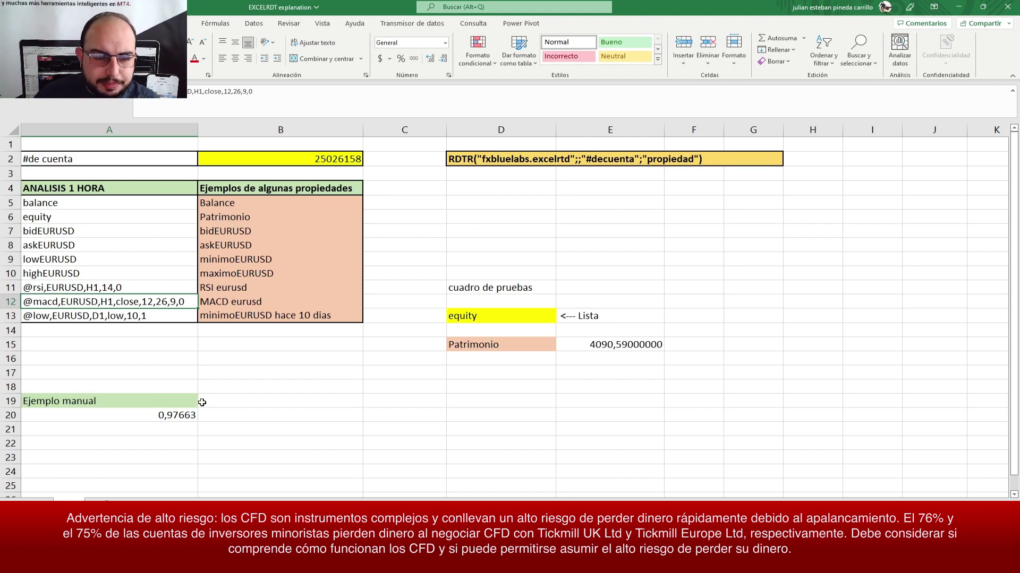
pyautogui.scroll(-1, 202, 403)
pyautogui.click(167, 377)
pyautogui.scroll(1, 245, 376)
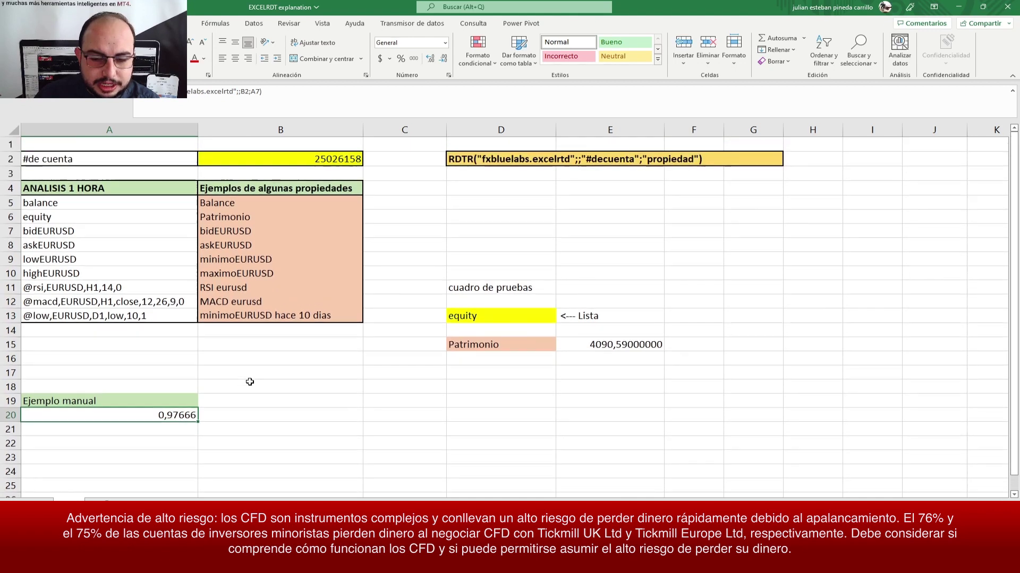
# Step: Clear A20 and paste the RDTR formula template from D2 into it
pyautogui.press('Delete')
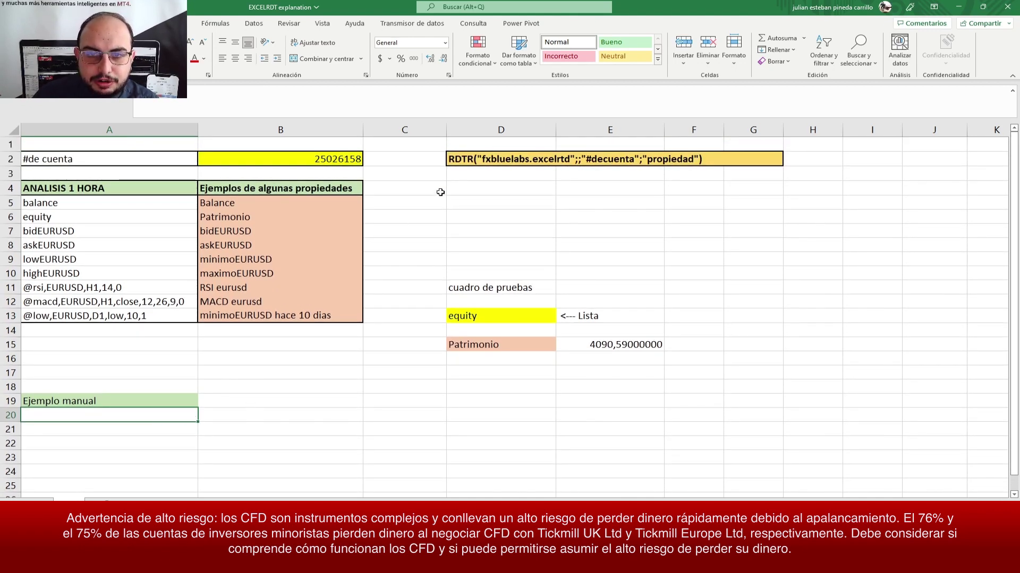
pyautogui.click(454, 159)
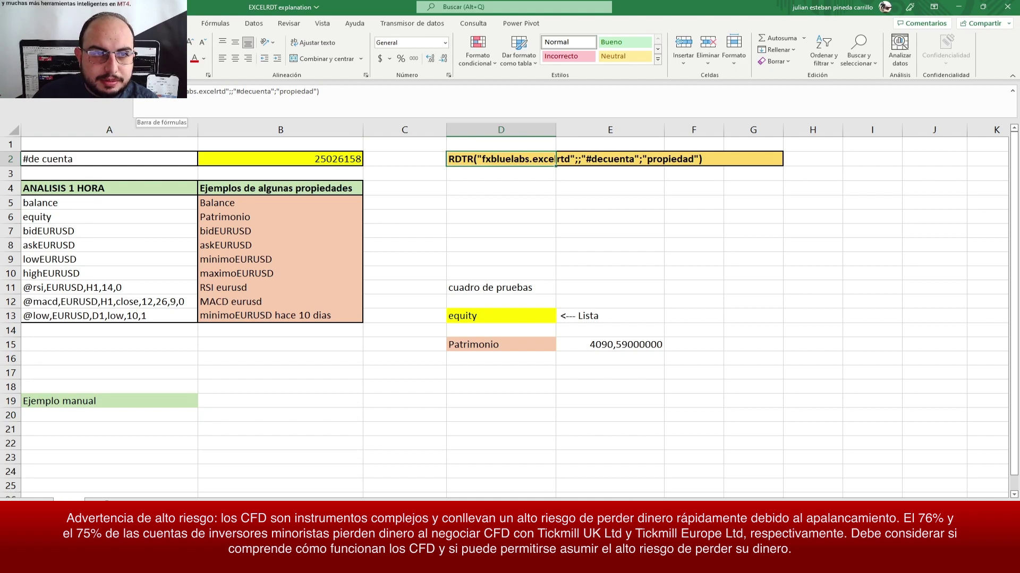
pyautogui.moveTo(139, 91); pyautogui.dragTo(353, 97)
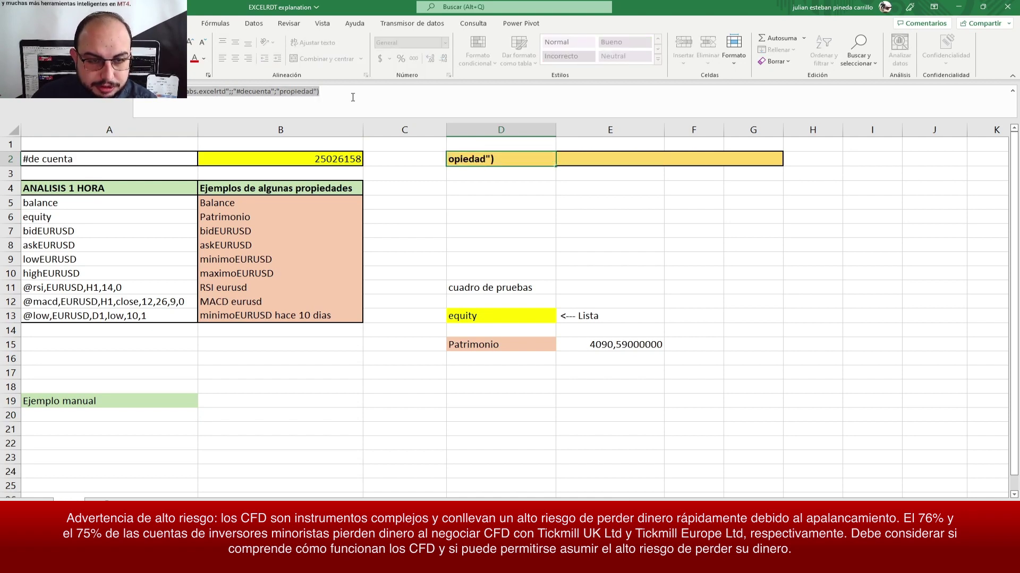
pyautogui.click(114, 415)
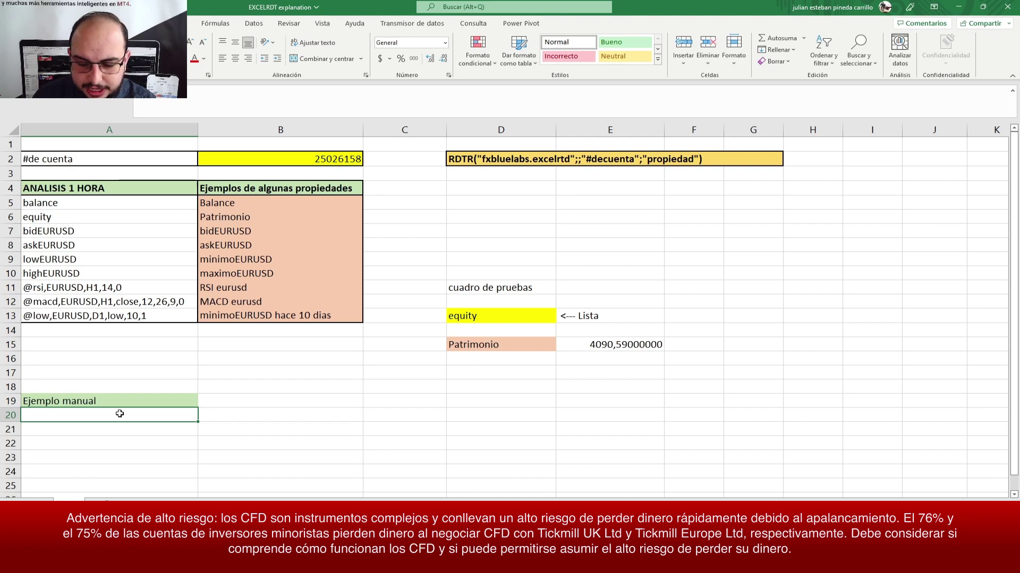
pyautogui.write('+')
pyautogui.write('RDTR("fxbluelabs.excelrtd";;"#decuenta";"propiedad")')
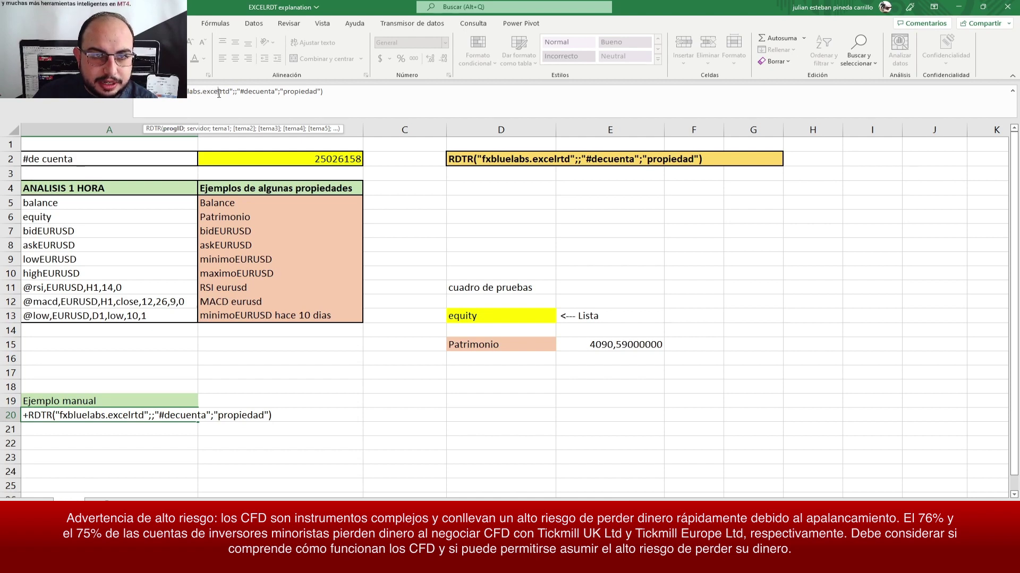
# Step: Replace #decuenta with B2 and propiedad with A7, so A20 returns bidEURUSD 0,97659
pyautogui.click(236, 93)
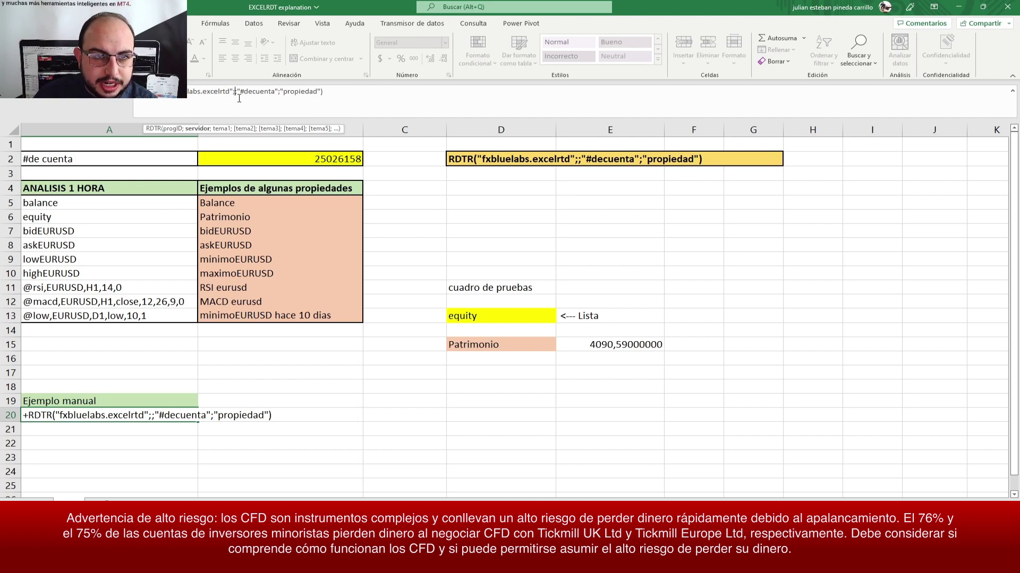
pyautogui.click(242, 91)
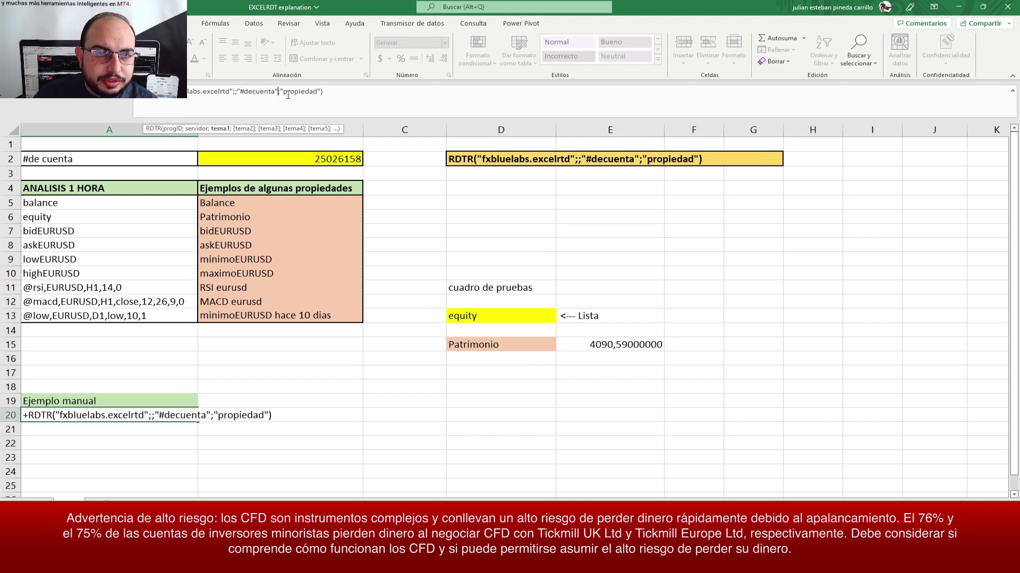
pyautogui.press('BackSpace')
pyautogui.press('BackSpace')
pyautogui.press('BackSpace')
pyautogui.press('BackSpace')
pyautogui.press('BackSpace')
pyautogui.press('BackSpace')
pyautogui.press('BackSpace')
pyautogui.press('BackSpace')
pyautogui.press('BackSpace')
pyautogui.press('BackSpace')
pyautogui.click(273, 155)
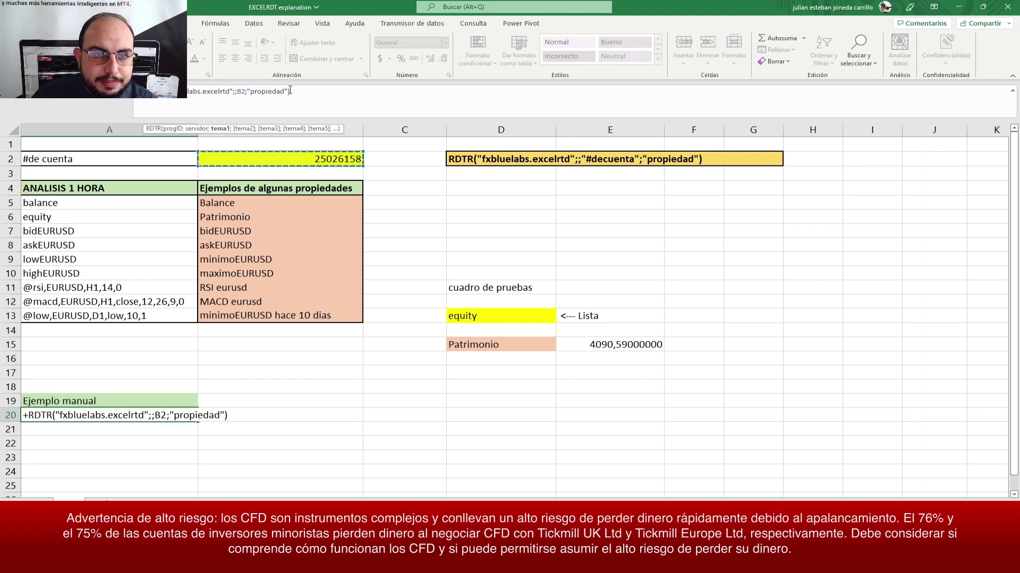
pyautogui.click(321, 100)
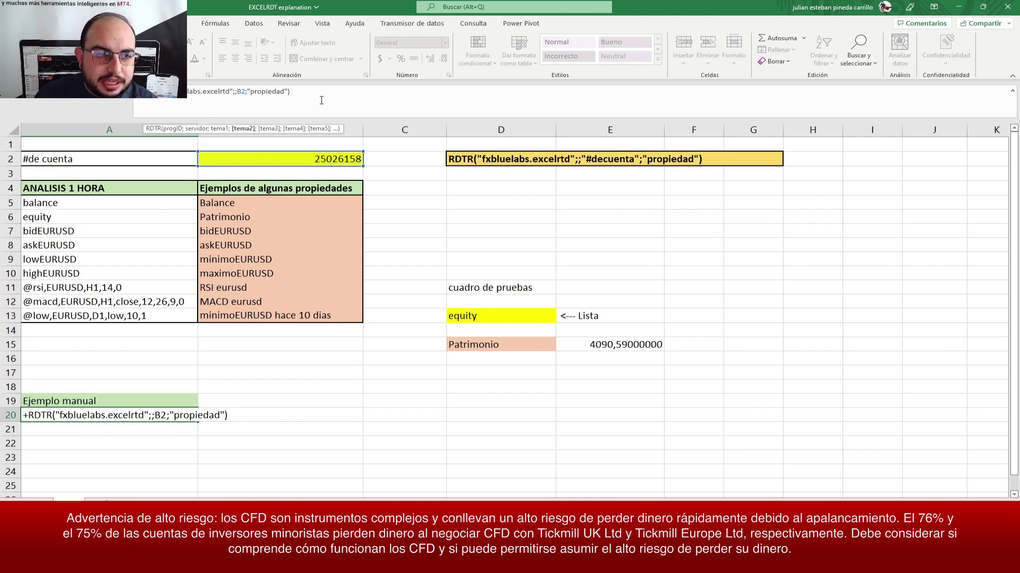
pyautogui.press('BackSpace')
pyautogui.press('BackSpace')
pyautogui.press('BackSpace')
pyautogui.press('BackSpace')
pyautogui.press('BackSpace')
pyautogui.press('BackSpace')
pyautogui.press('BackSpace')
pyautogui.press('BackSpace')
pyautogui.press('BackSpace')
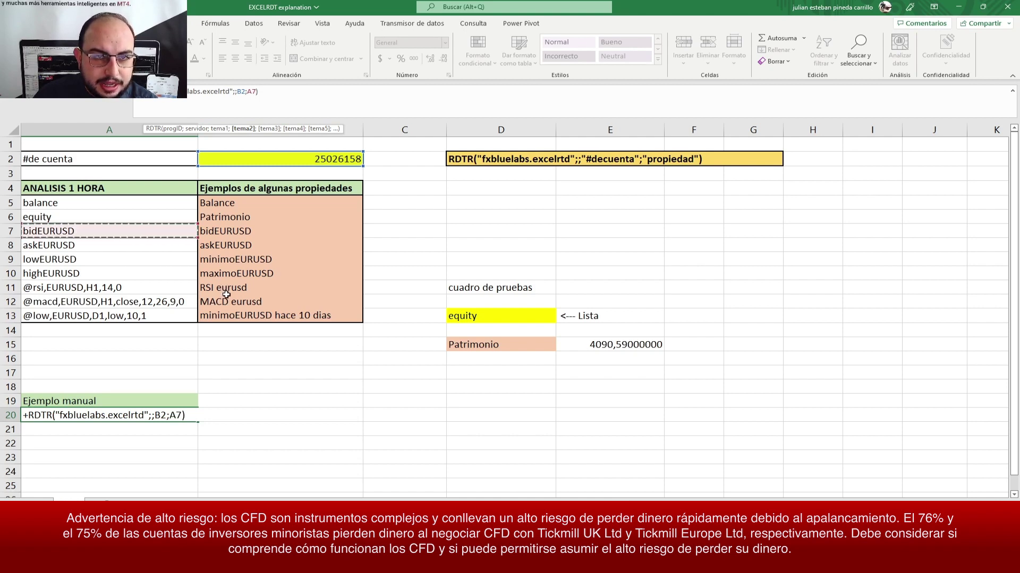
pyautogui.press('Return')
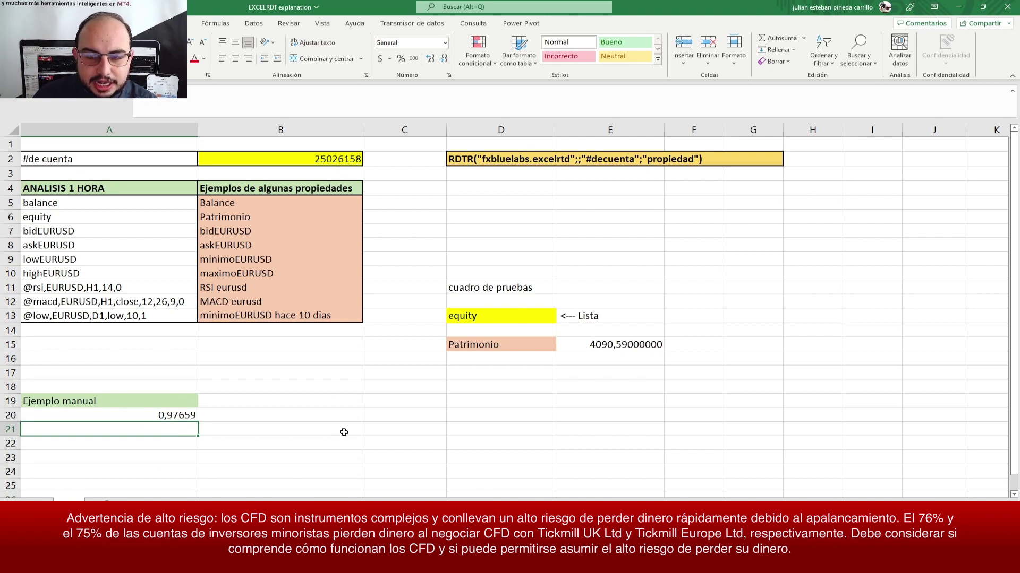
# Step: Fill A20's formula into A21 and point it at account B2 and equity in A6, returning 4090,59
pyautogui.click(155, 415)
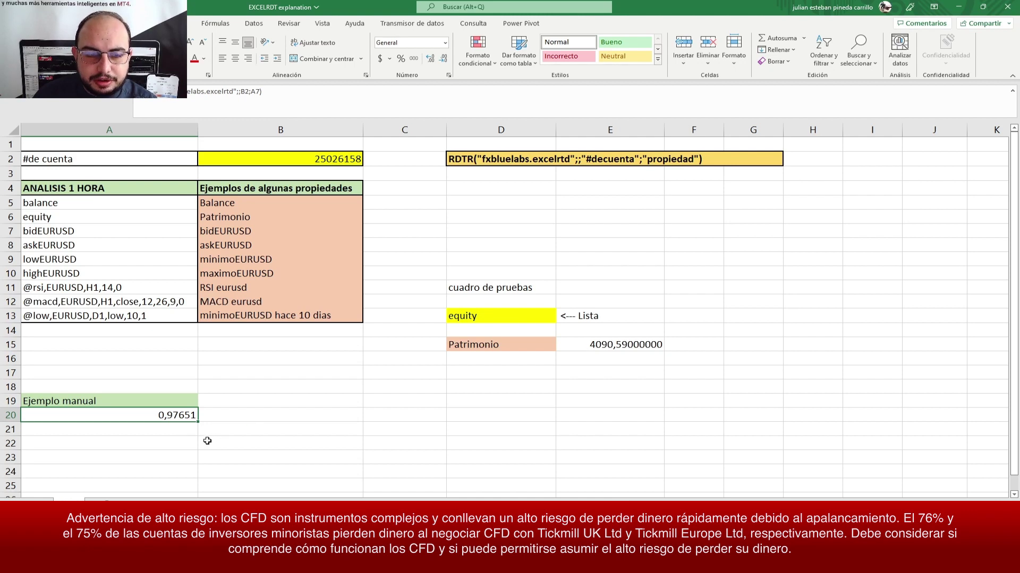
pyautogui.scroll(-2, 242, 445)
pyautogui.scroll(1, 209, 334)
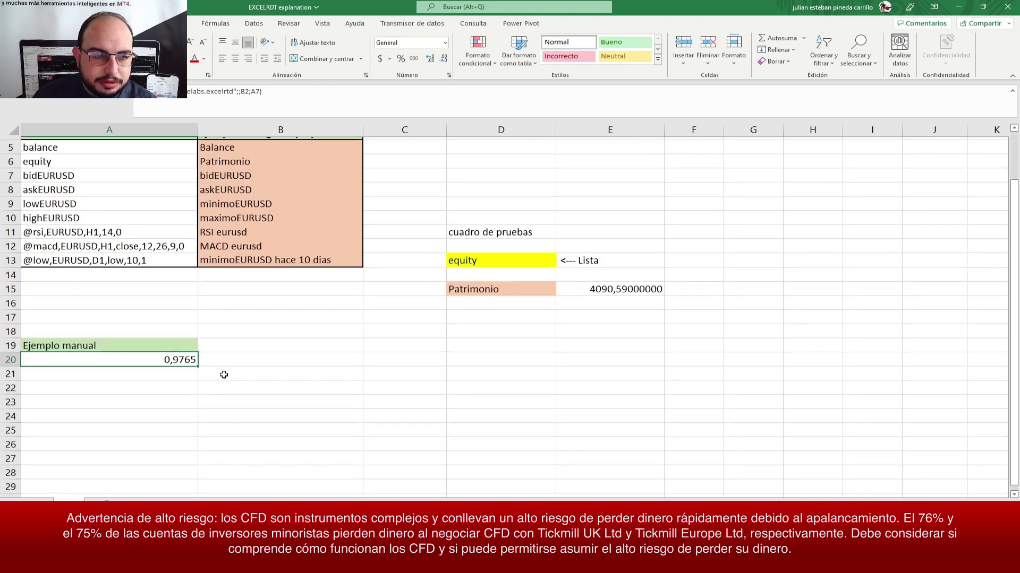
pyautogui.scroll(1, 210, 350)
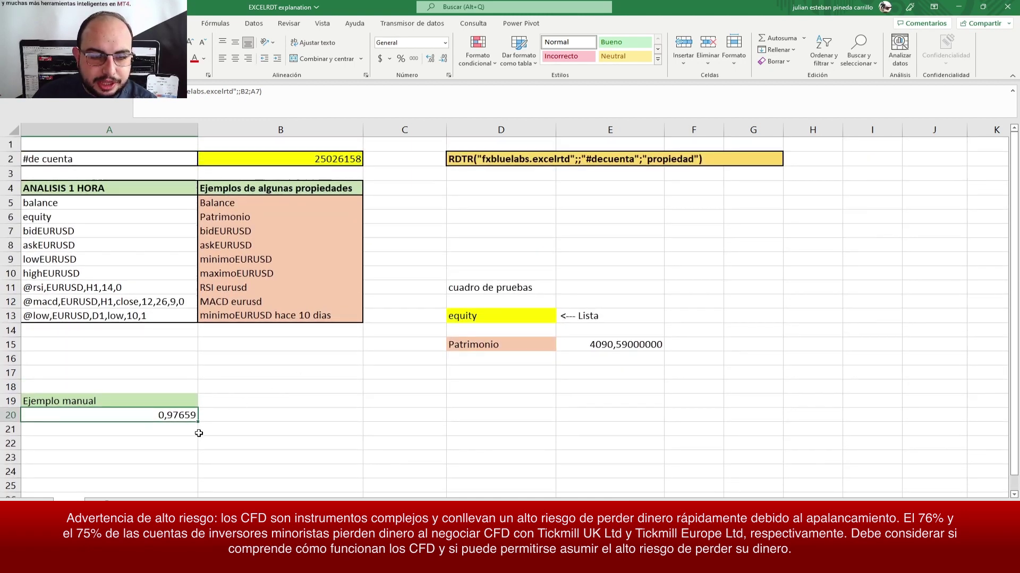
pyautogui.moveTo(198, 423); pyautogui.dragTo(198, 434)
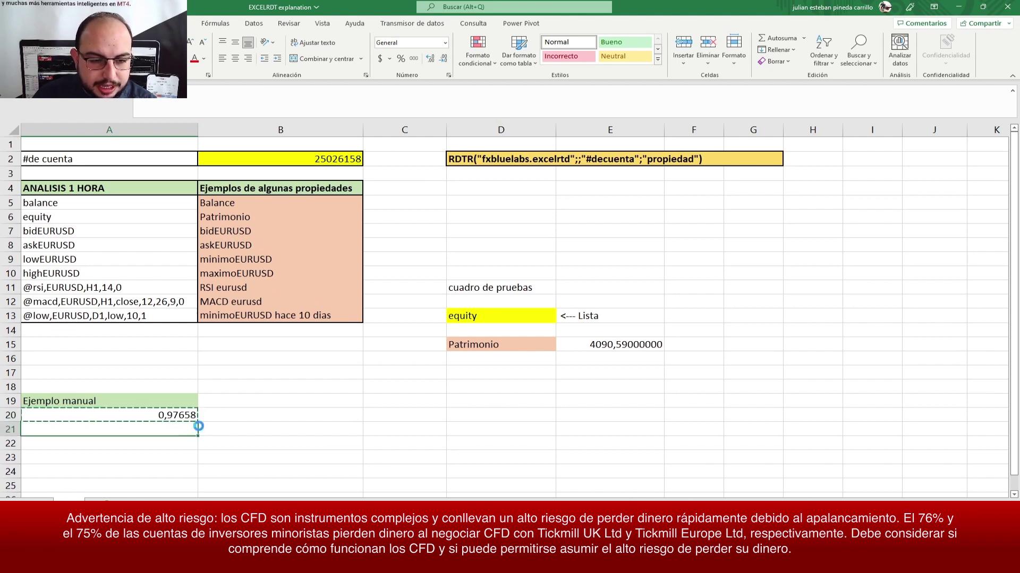
pyautogui.press('Down')
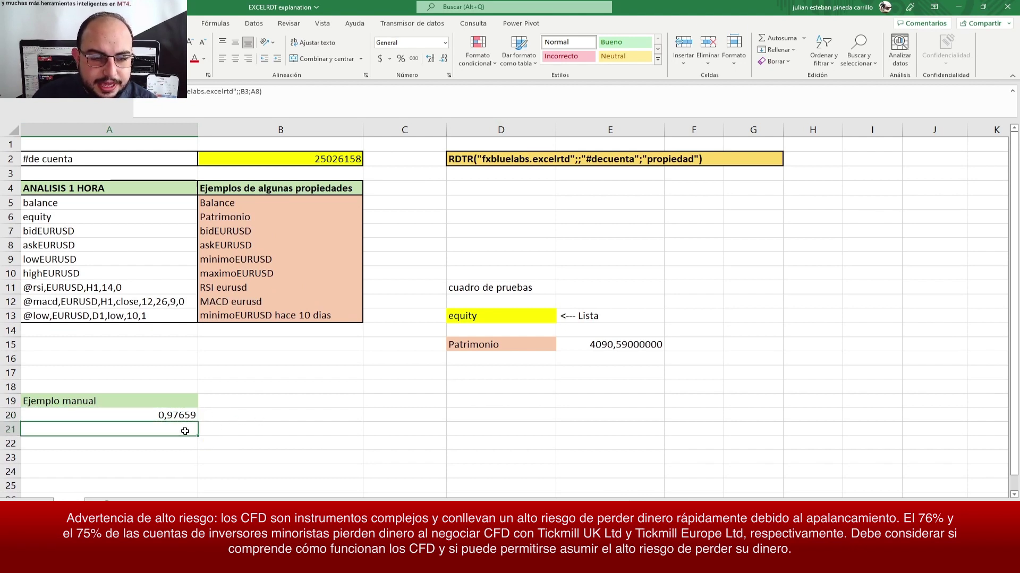
pyautogui.doubleClick(187, 430)
pyautogui.moveTo(261, 155); pyautogui.dragTo(266, 159)
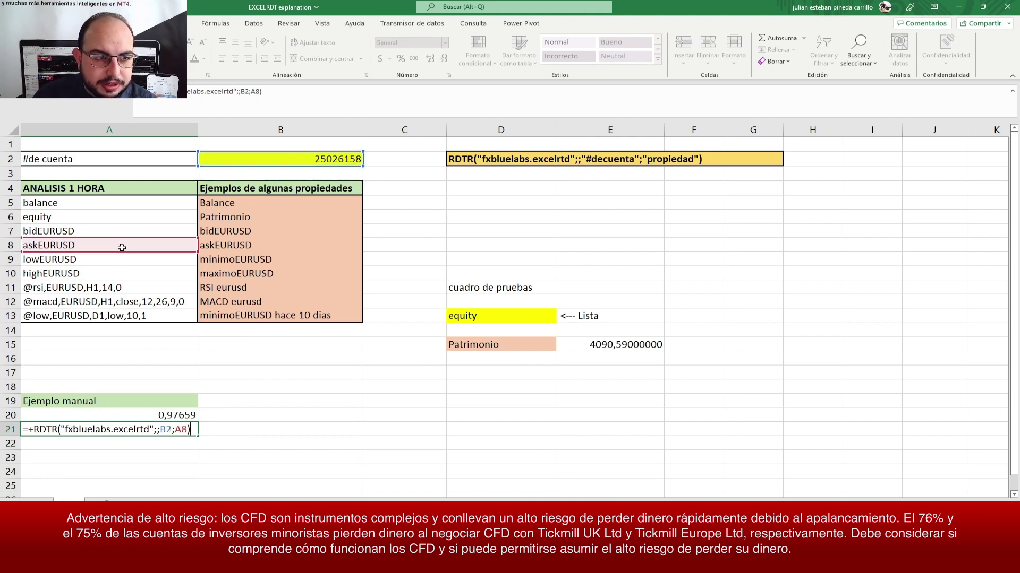
pyautogui.moveTo(122, 252)
pyautogui.mouseDown()
pyautogui.moveTo(133, 214)
pyautogui.moveTo(134, 227)
pyautogui.mouseUp()
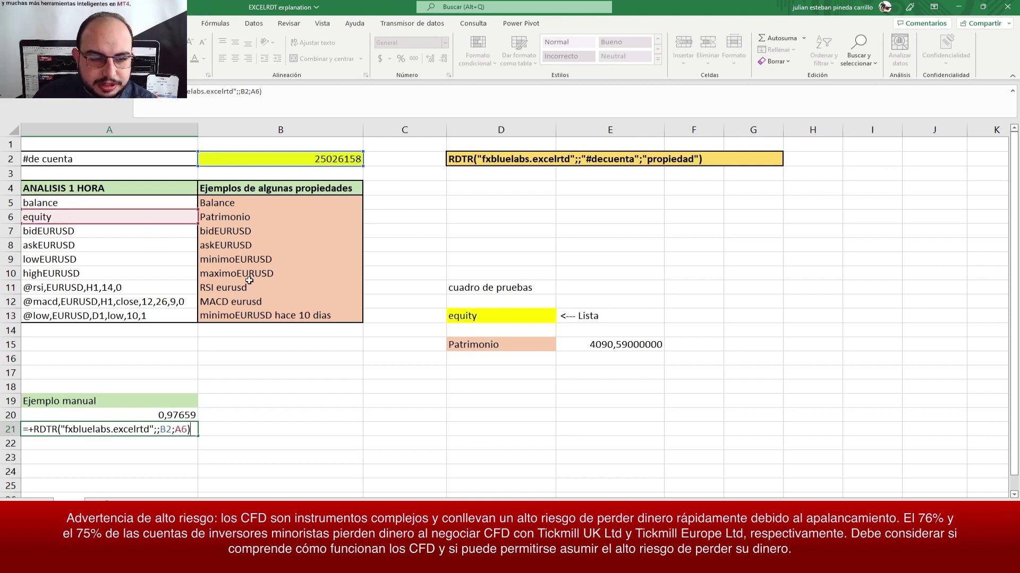
pyautogui.press('Return')
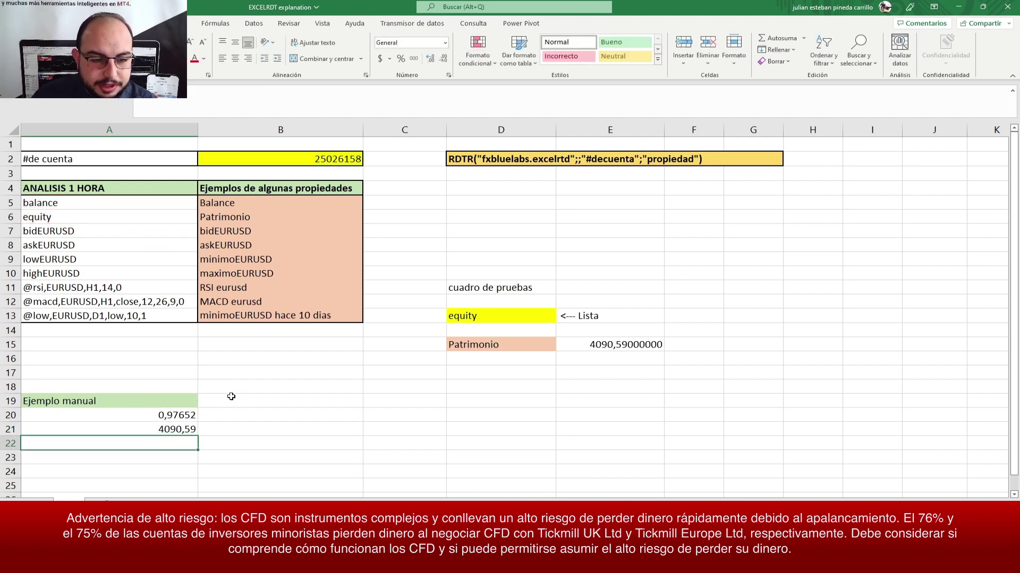
pyautogui.click(153, 428)
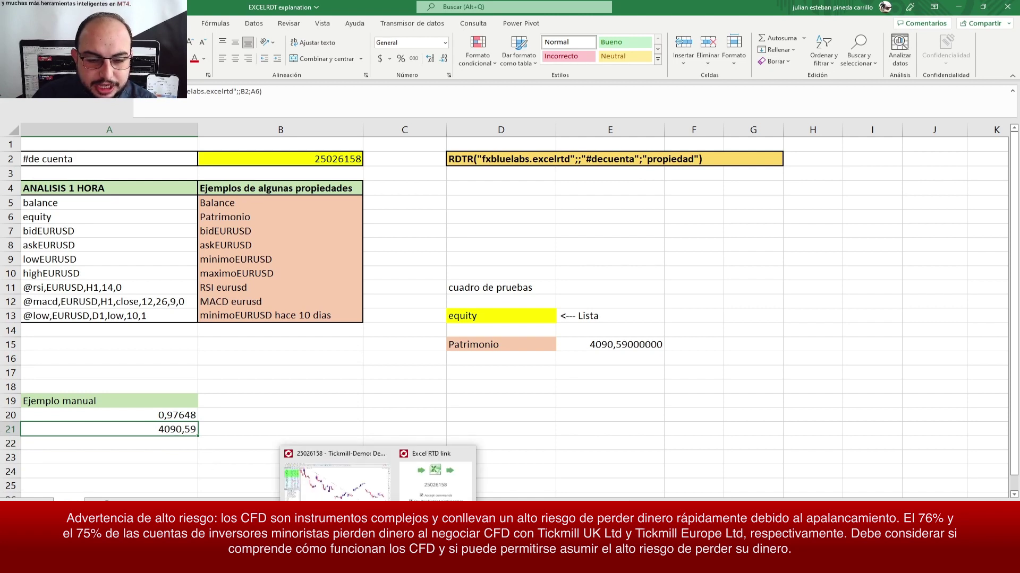
# Step: Buy 0.03 lots of USDCAD in MetaTrader 4, then return to the Excel workbook
pyautogui.click(372, 467)
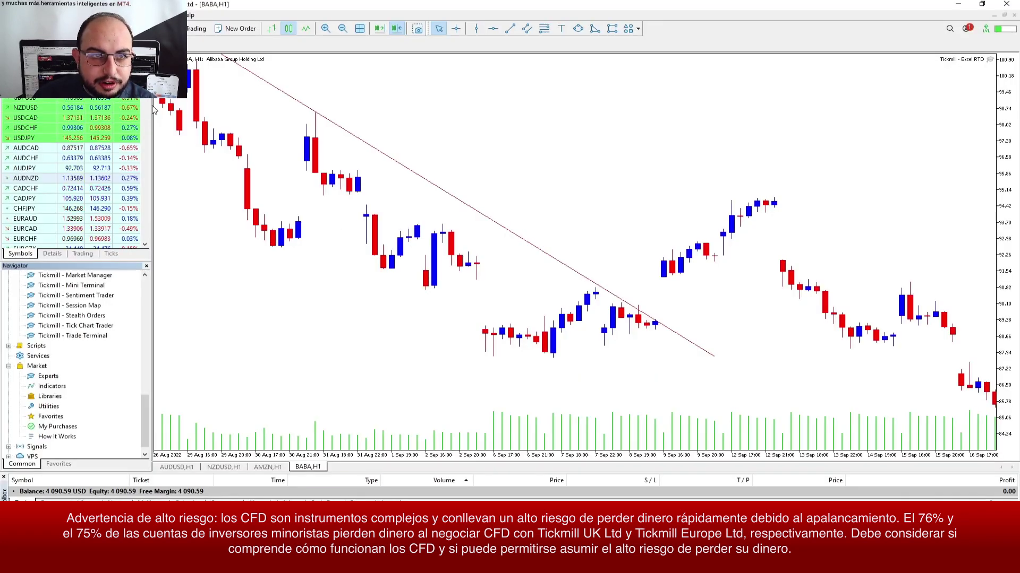
pyautogui.click(29, 118)
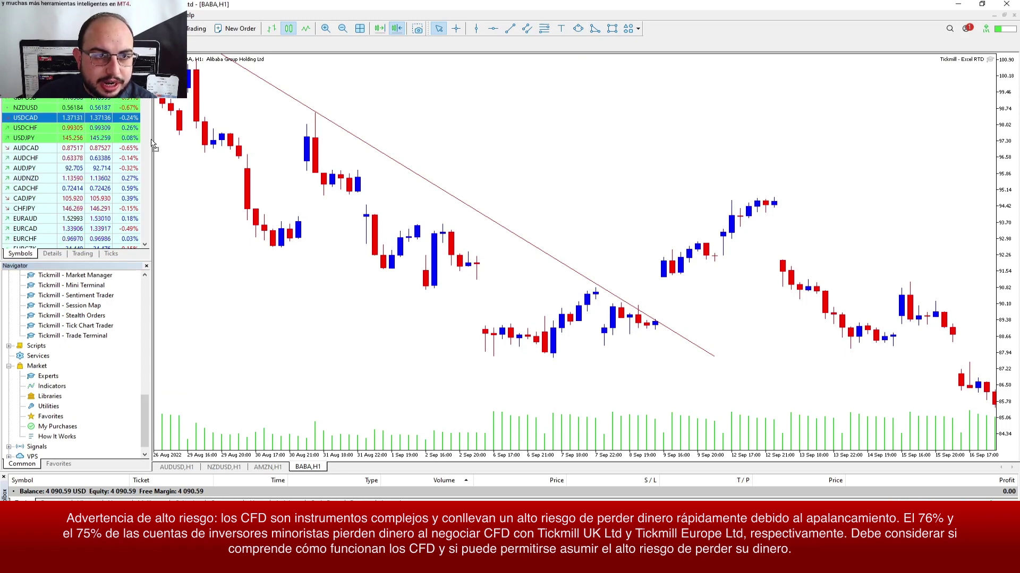
pyautogui.moveTo(154, 146); pyautogui.dragTo(159, 144)
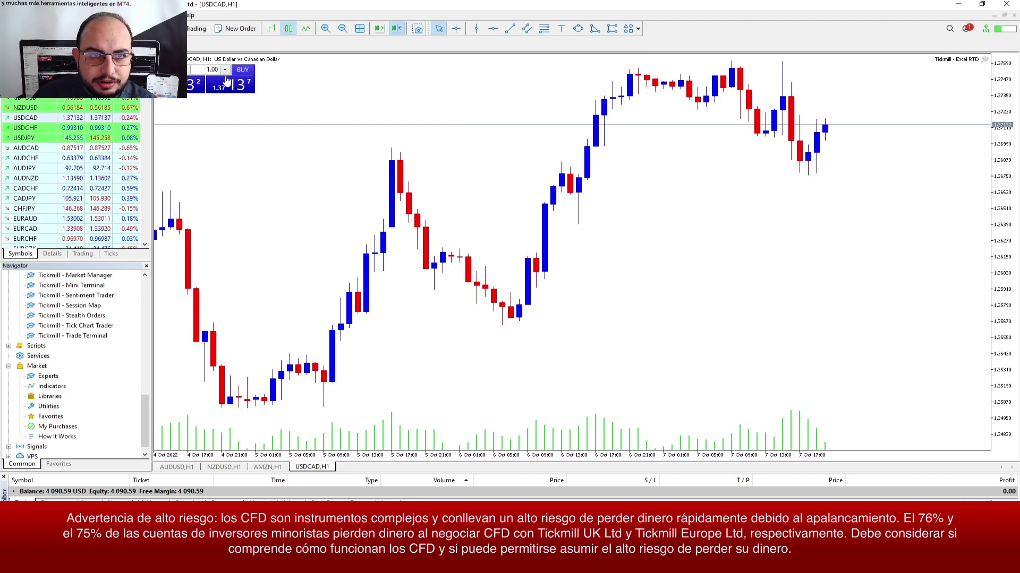
pyautogui.write('0.00')
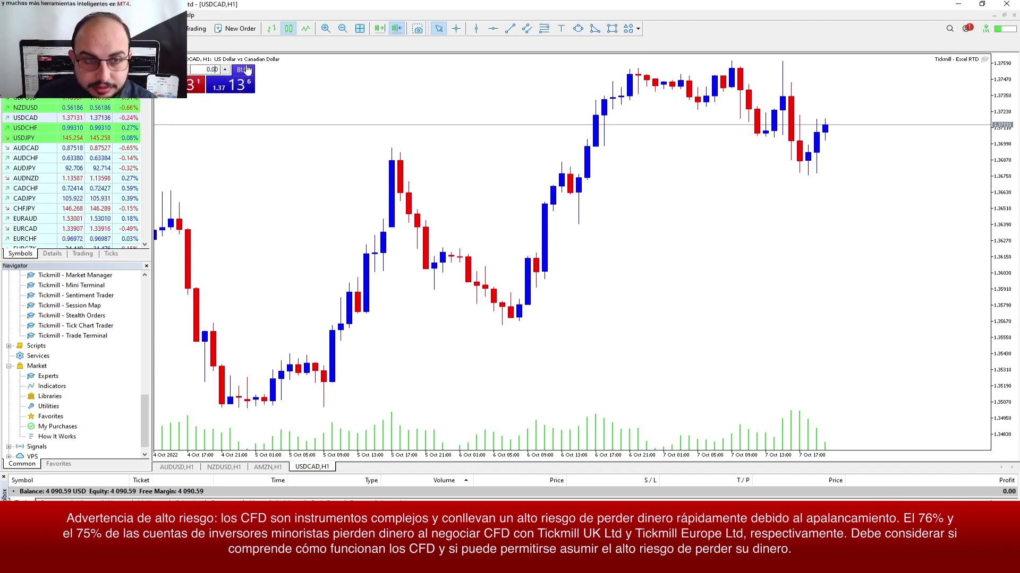
pyautogui.write('3')
pyautogui.click(234, 86)
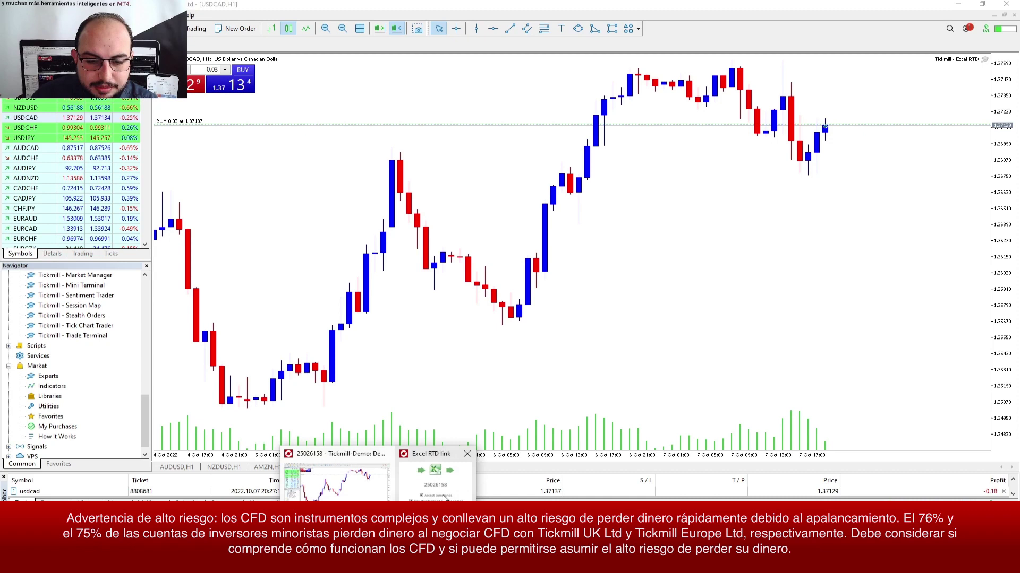
pyautogui.click(446, 488)
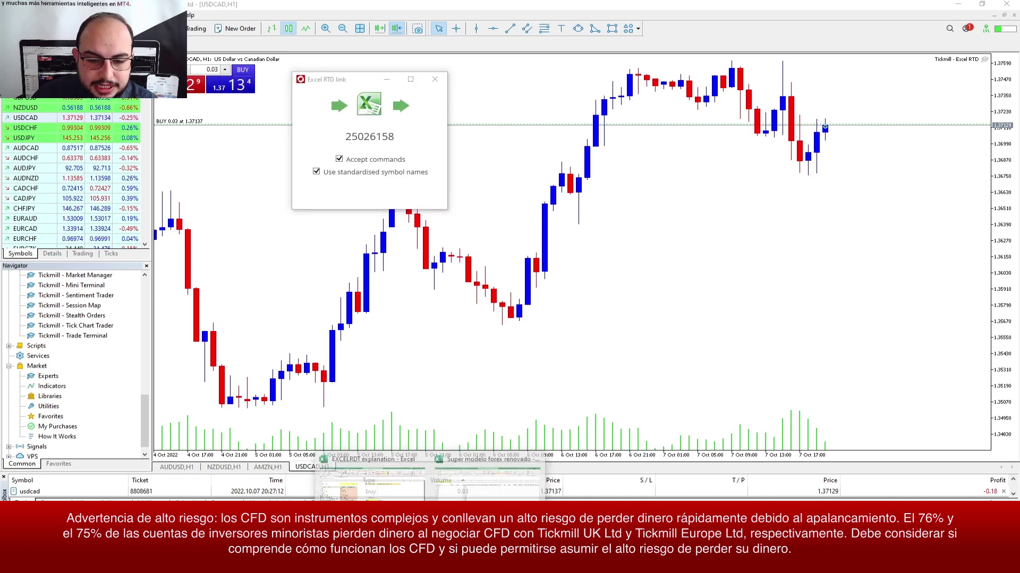
pyautogui.click(402, 475)
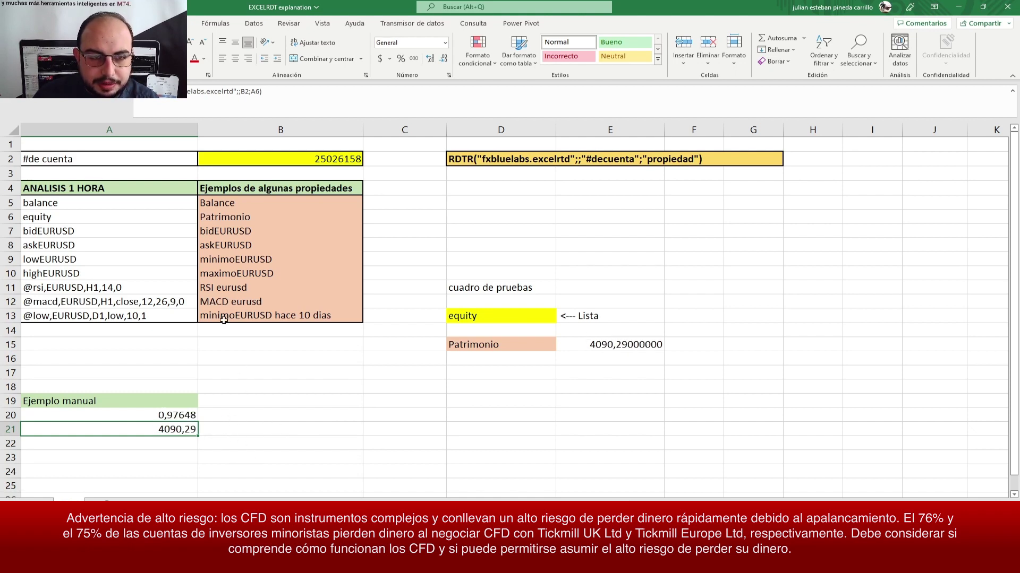
# Step: Review the askEURUSD example in B8, A21's formula, and the property names in column A including MACD
pyautogui.click(225, 242)
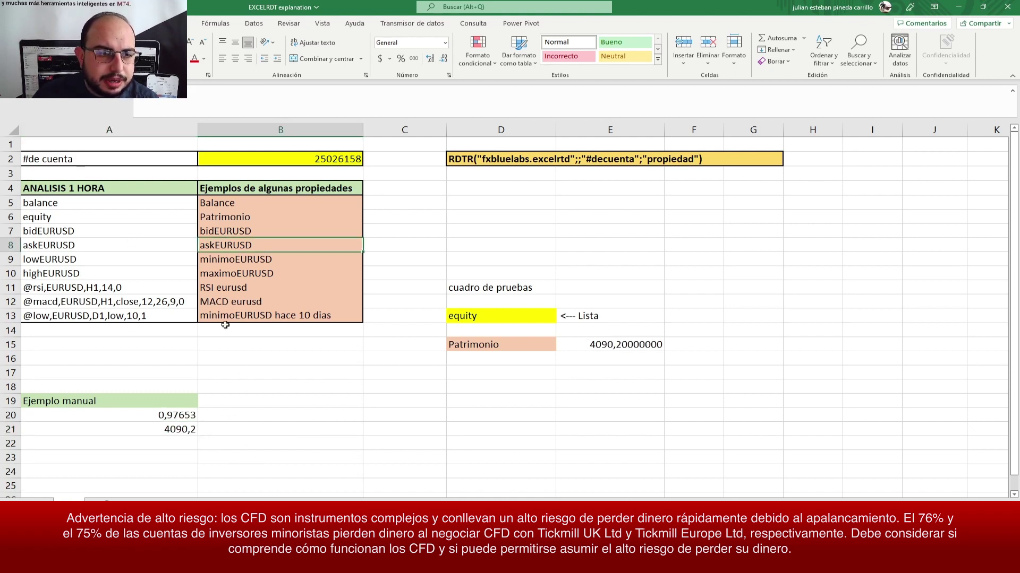
pyautogui.click(158, 434)
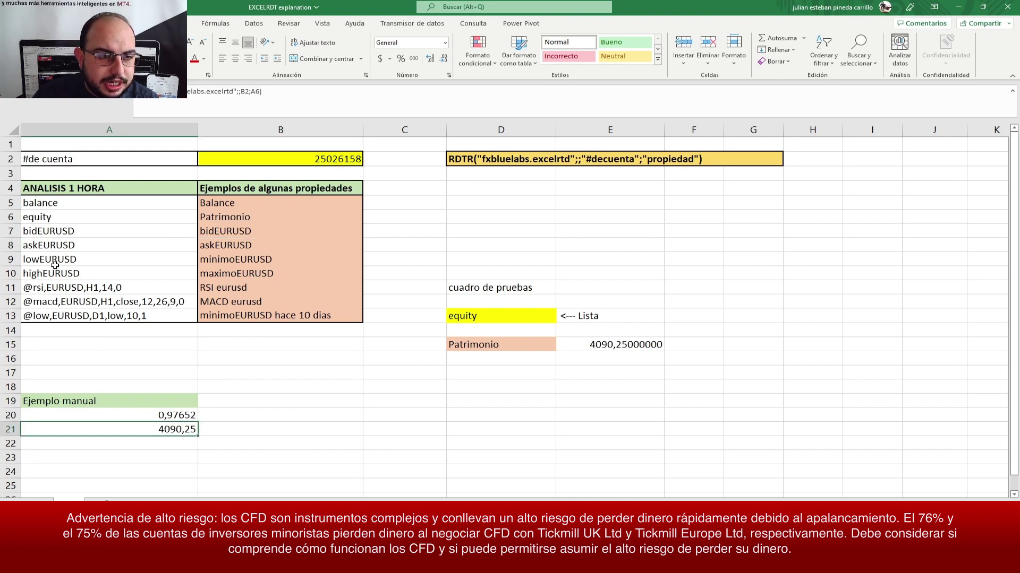
pyautogui.click(50, 211)
pyautogui.click(63, 222)
pyautogui.click(74, 237)
pyautogui.click(88, 250)
pyautogui.click(113, 300)
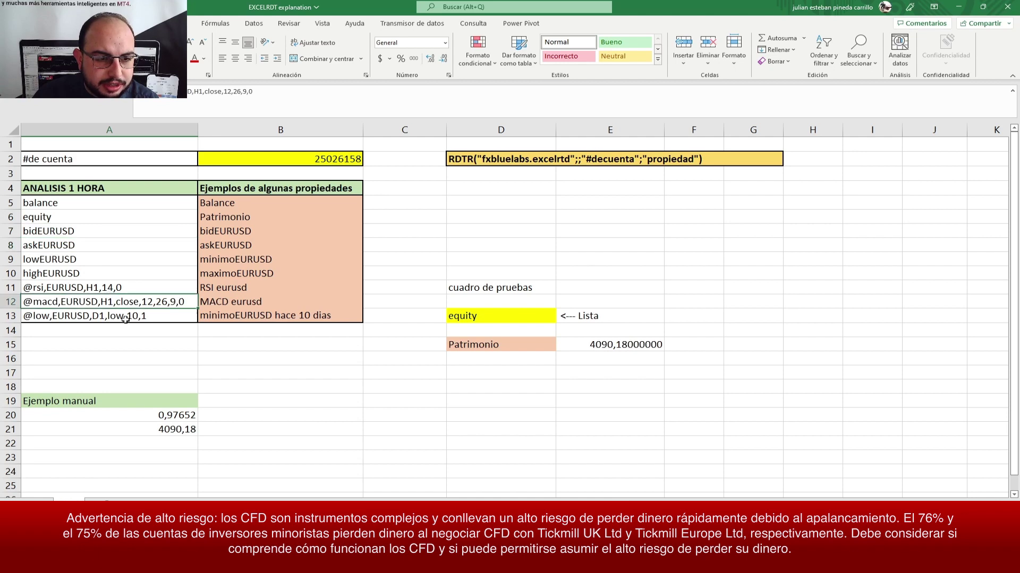
pyautogui.click(223, 431)
pyautogui.click(398, 428)
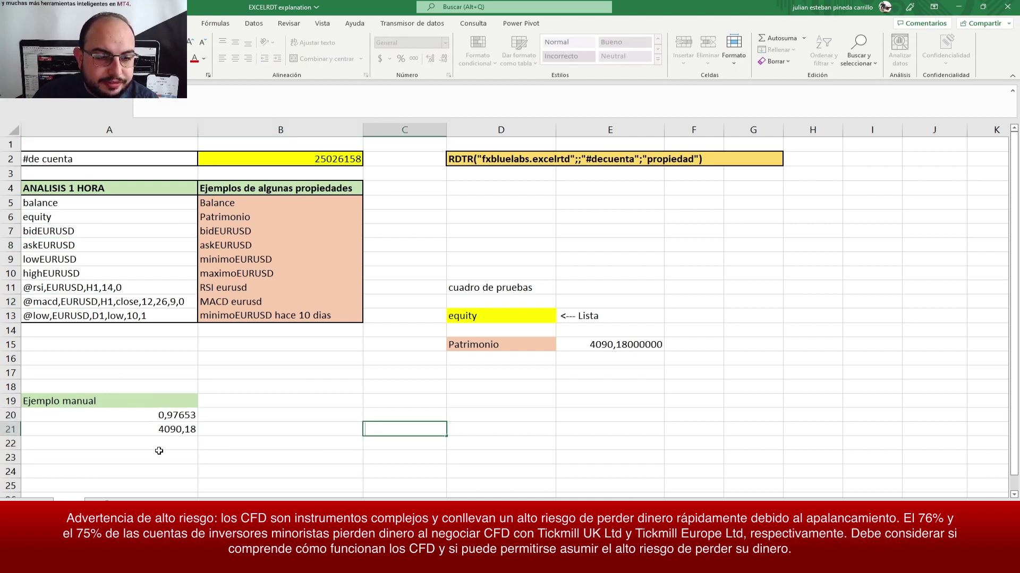
pyautogui.click(165, 431)
# Step: Copy A21's formula into A22, pointing it at account B2 and the RSI query in A11
pyautogui.hotkey('ctrl', 'c')
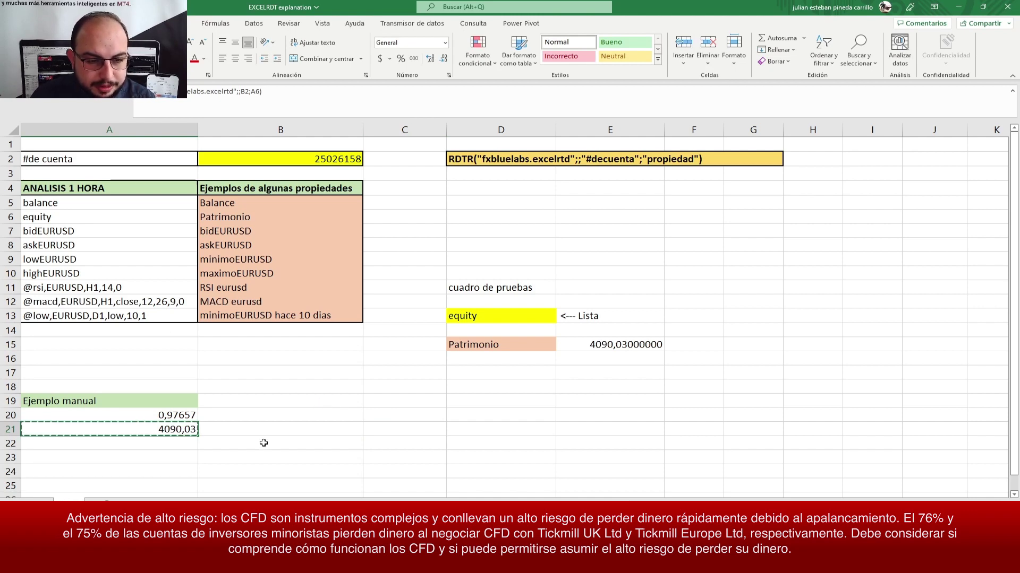
pyautogui.click(197, 441)
pyautogui.hotkey('ctrl', 'v')
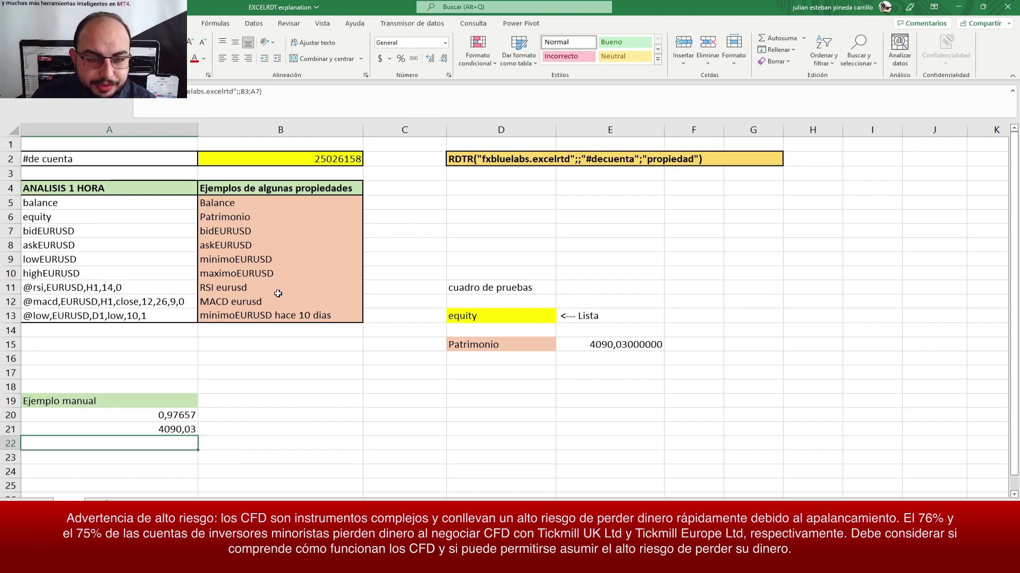
pyautogui.press('F2')
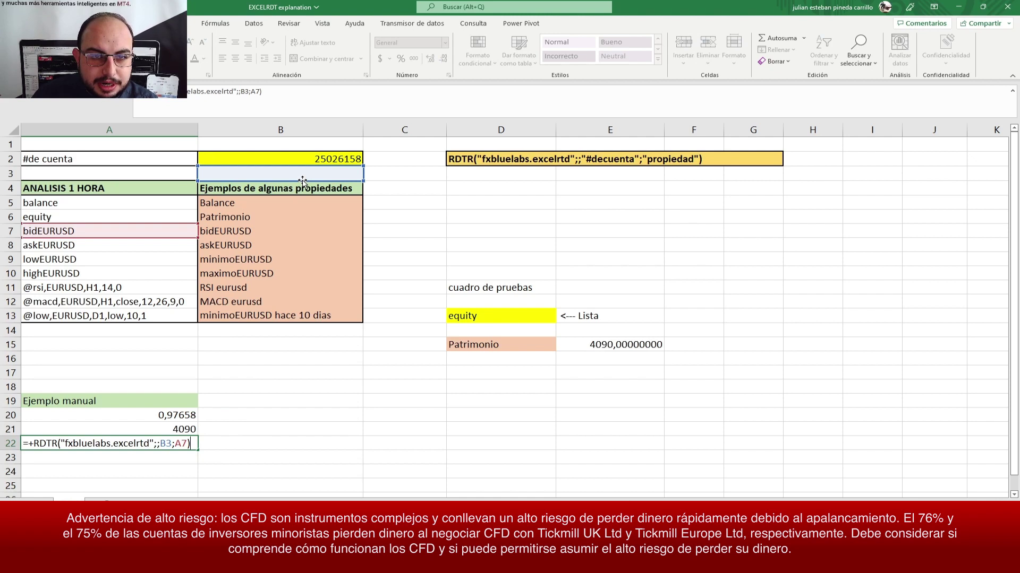
pyautogui.moveTo(296, 184); pyautogui.dragTo(303, 169)
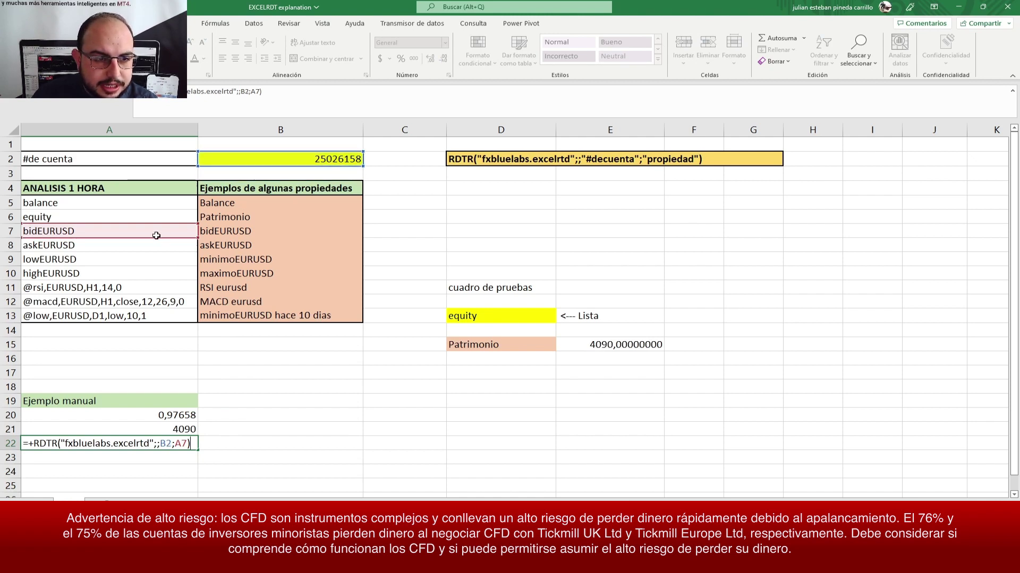
pyautogui.hotkey('ctrl', 'Return')
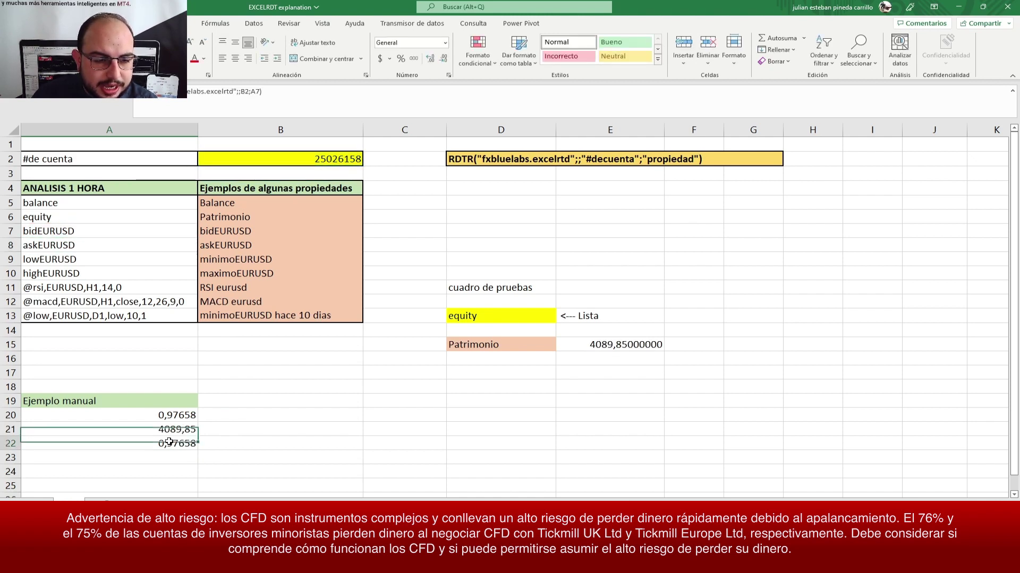
pyautogui.press('F2')
pyautogui.moveTo(141, 228); pyautogui.dragTo(139, 289)
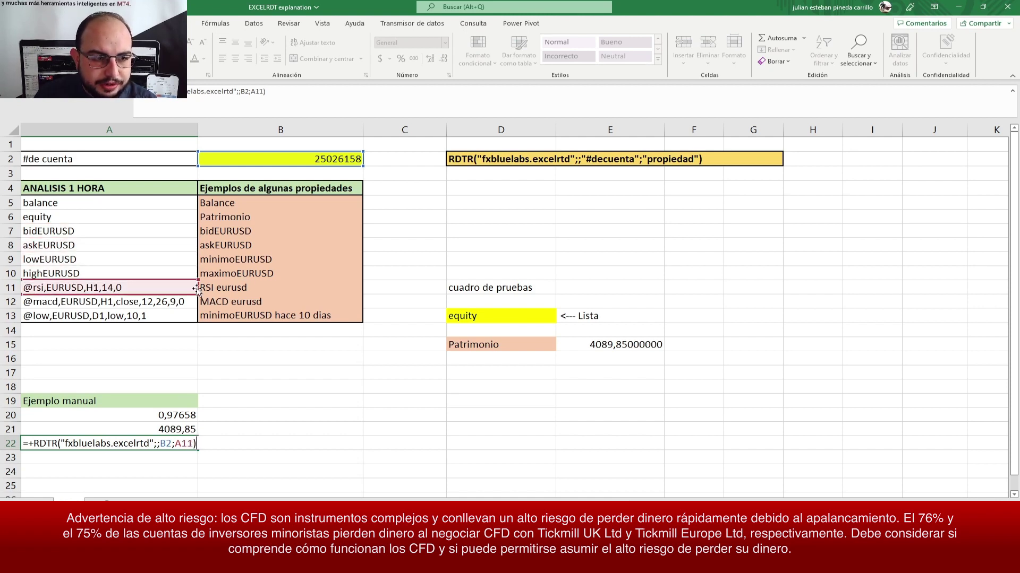
pyautogui.press('Return')
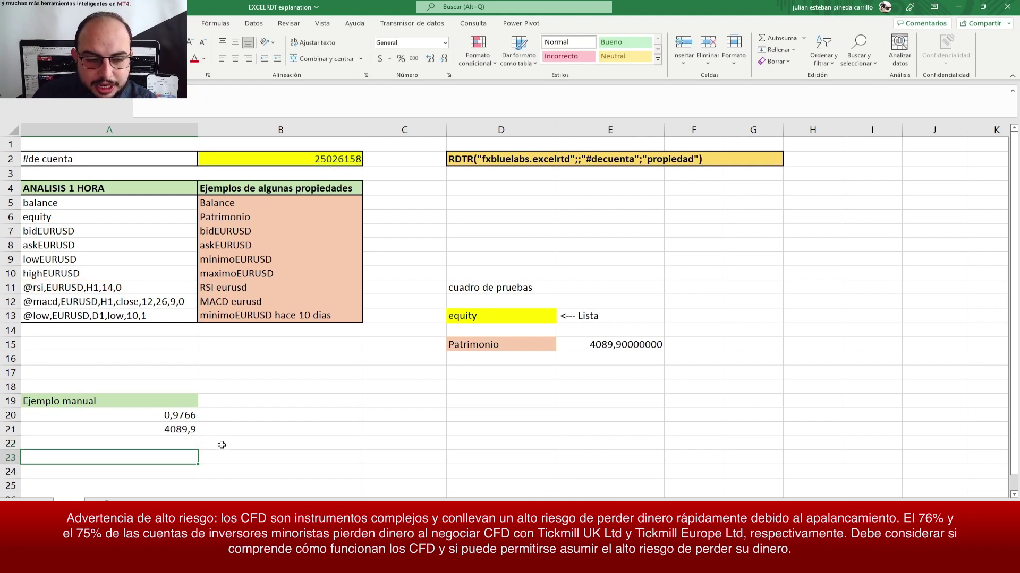
pyautogui.click(180, 444)
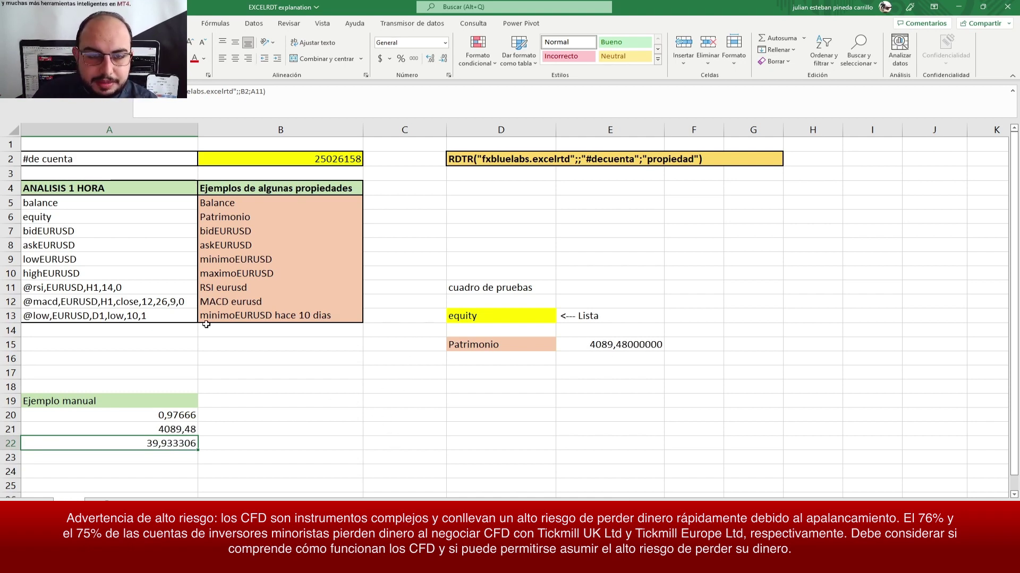
# Step: Look over the property queries listed in column A
pyautogui.scroll(-5, 349, 312)
pyautogui.scroll(3, 342, 313)
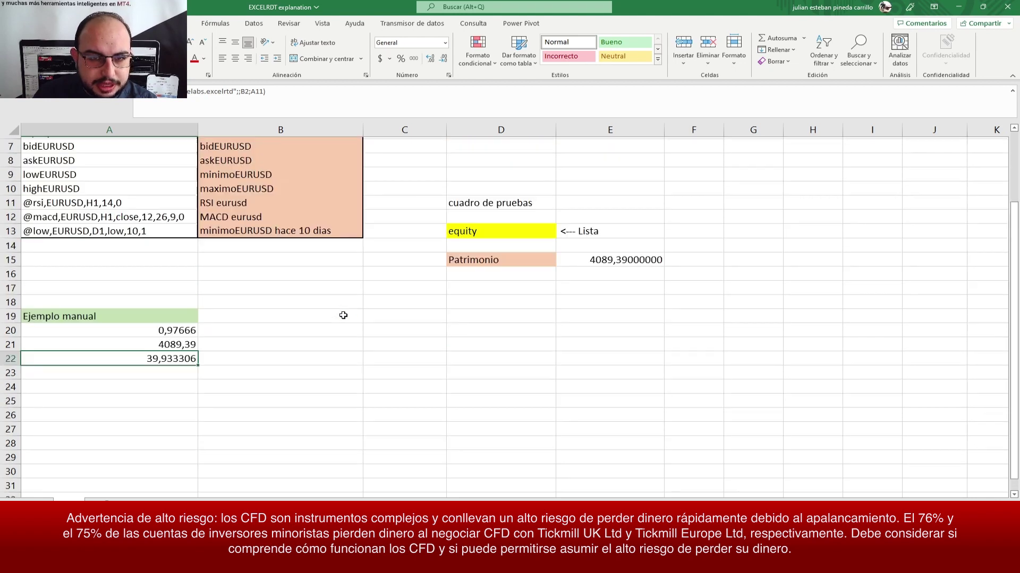
pyautogui.scroll(2, 342, 313)
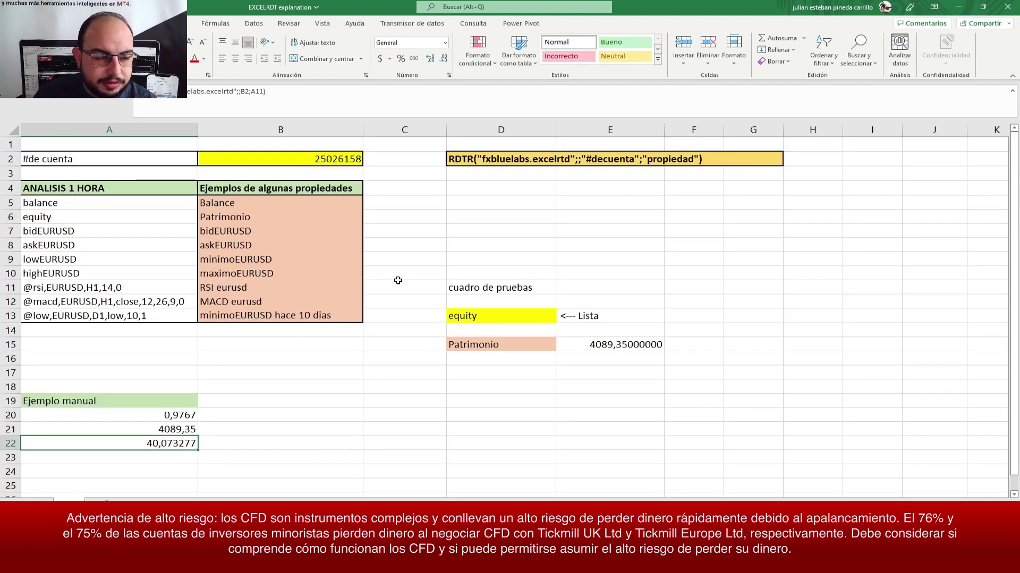
pyautogui.click(80, 203)
pyautogui.press('Down')
pyautogui.press('Down')
pyautogui.press('Down')
# Step: Step through the column A property queries and select the test choice cell D13
pyautogui.press('Down')
pyautogui.press('Down')
pyautogui.press('Down')
pyautogui.press('Up')
pyautogui.press('Up')
pyautogui.press('Up')
pyautogui.press('Up')
pyautogui.press('Down')
pyautogui.press('Down')
pyautogui.press('Down')
pyautogui.press('Down')
pyautogui.press('Down')
pyautogui.click(146, 229)
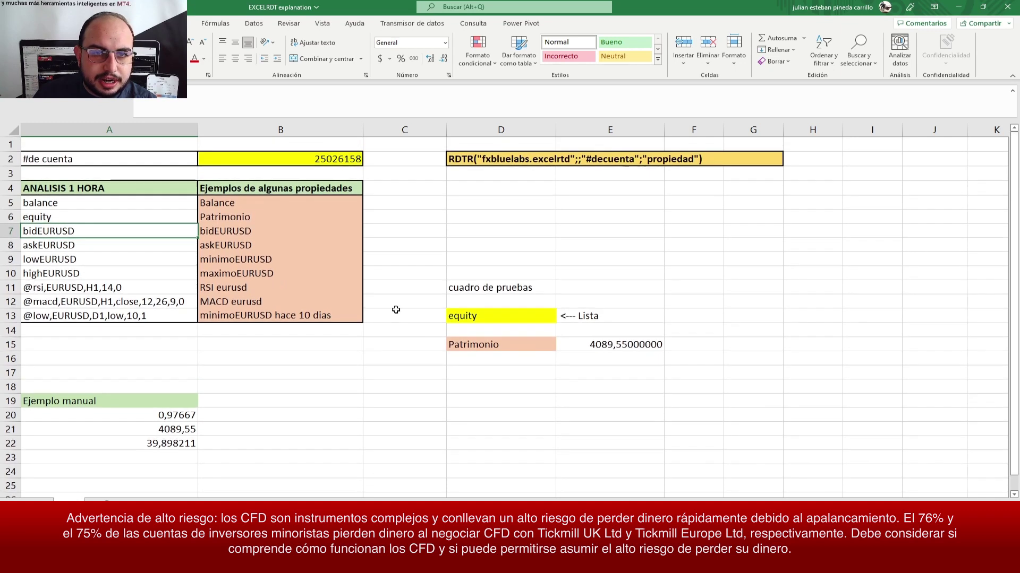
pyautogui.click(505, 319)
pyautogui.click(505, 287)
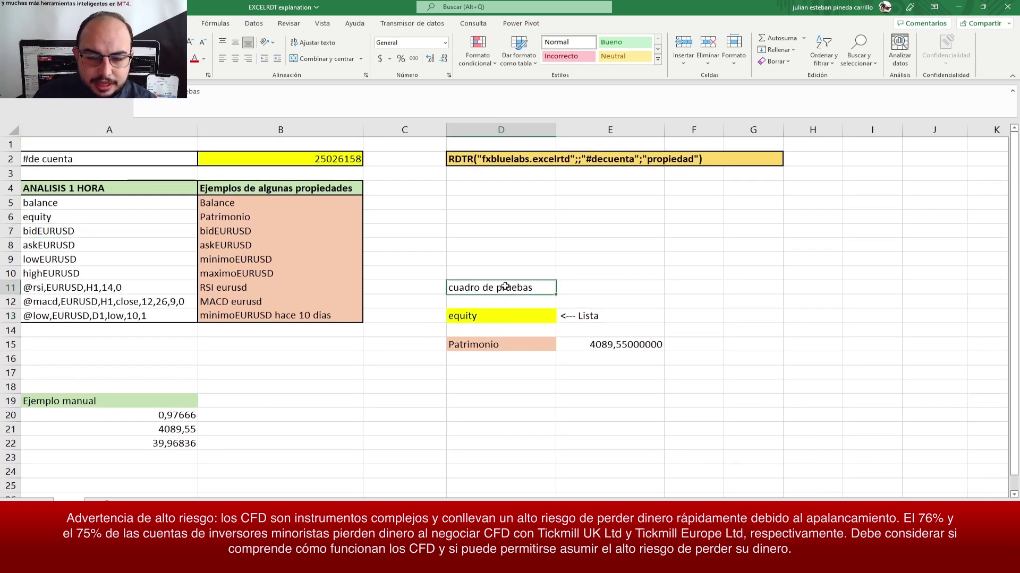
pyautogui.click(511, 318)
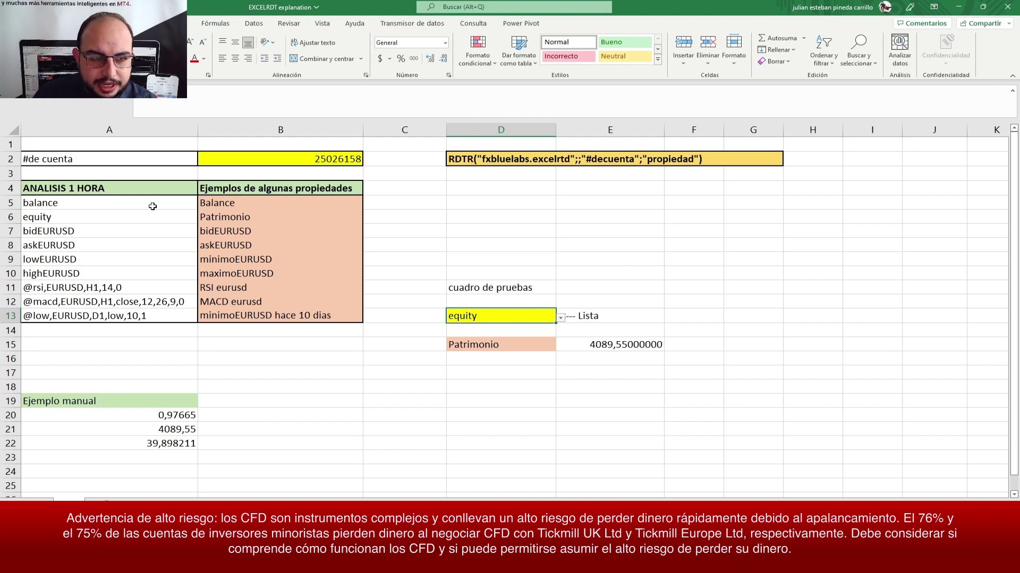
pyautogui.click(151, 231)
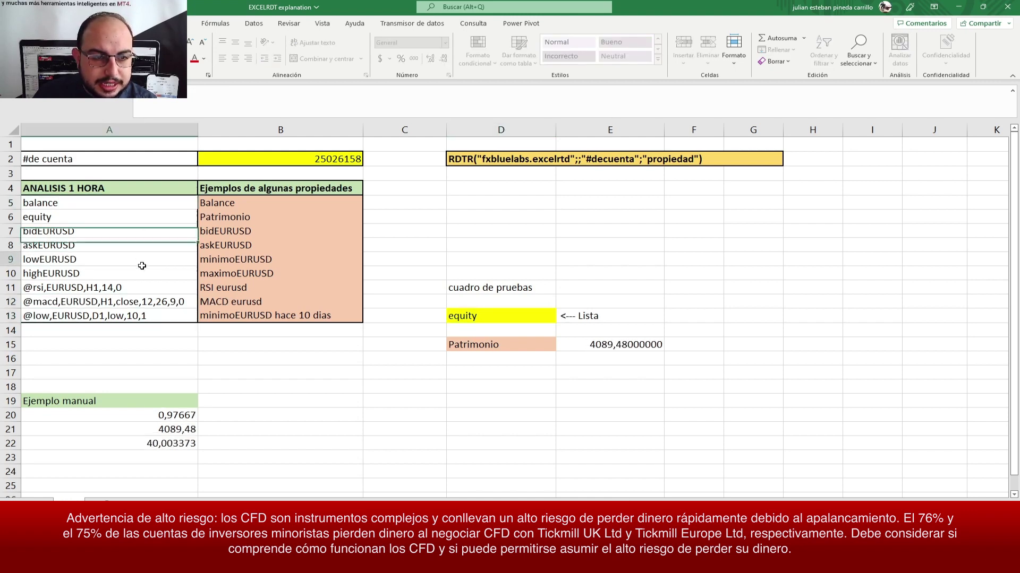
pyautogui.click(551, 319)
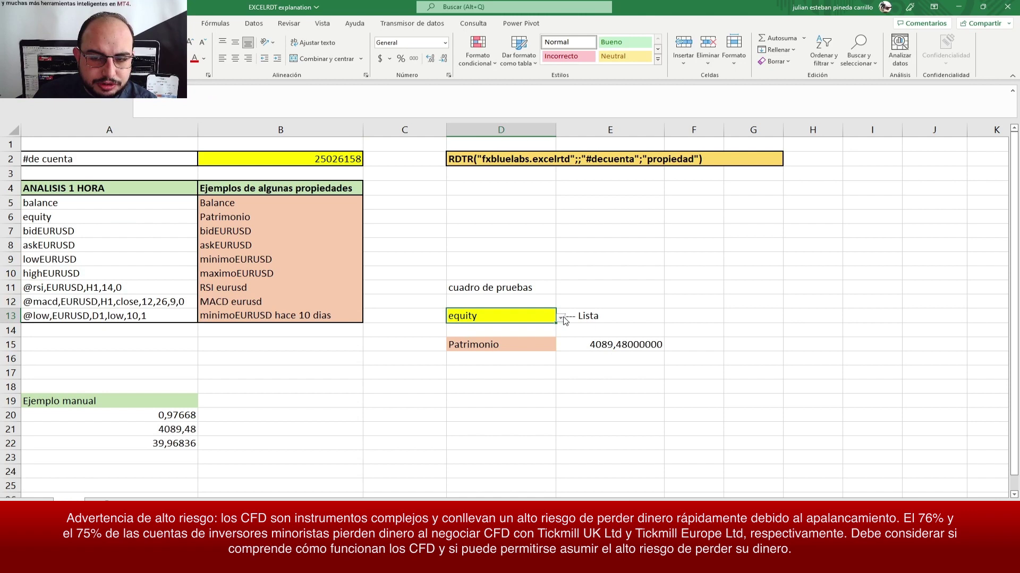
# Step: Try bidEURUSD and askEURUSD as the D13 test property, checking E15's RDTR formula each time
pyautogui.click(562, 318)
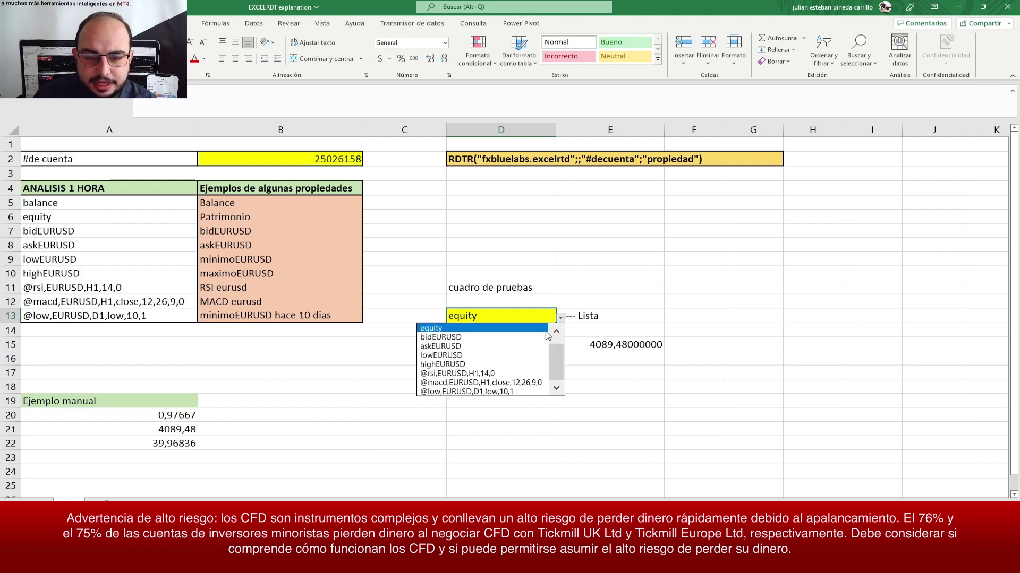
pyautogui.click(555, 343)
pyautogui.click(463, 344)
pyautogui.click(562, 344)
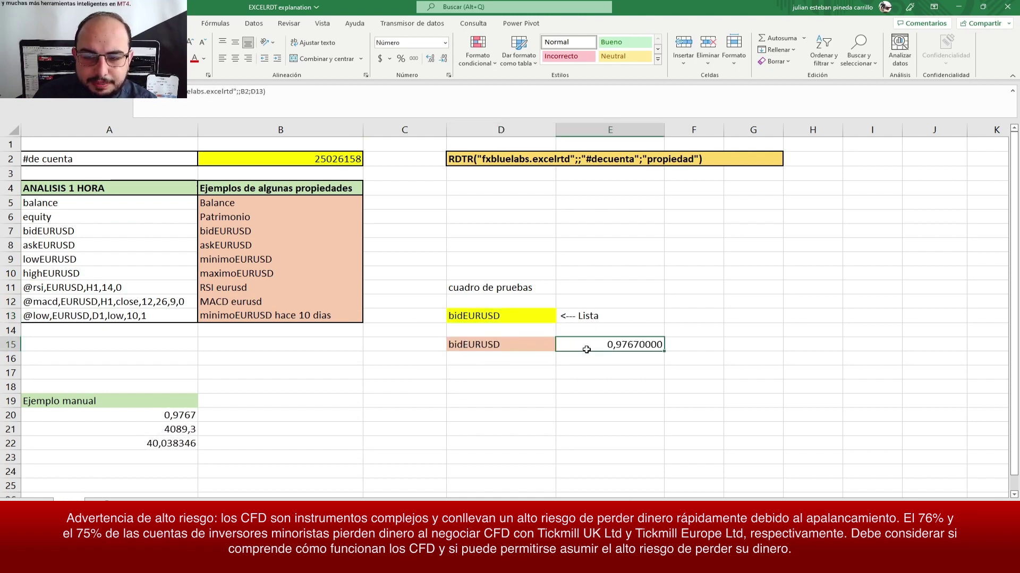
pyautogui.click(552, 317)
pyautogui.click(560, 317)
pyautogui.click(478, 351)
pyautogui.click(515, 342)
pyautogui.click(595, 348)
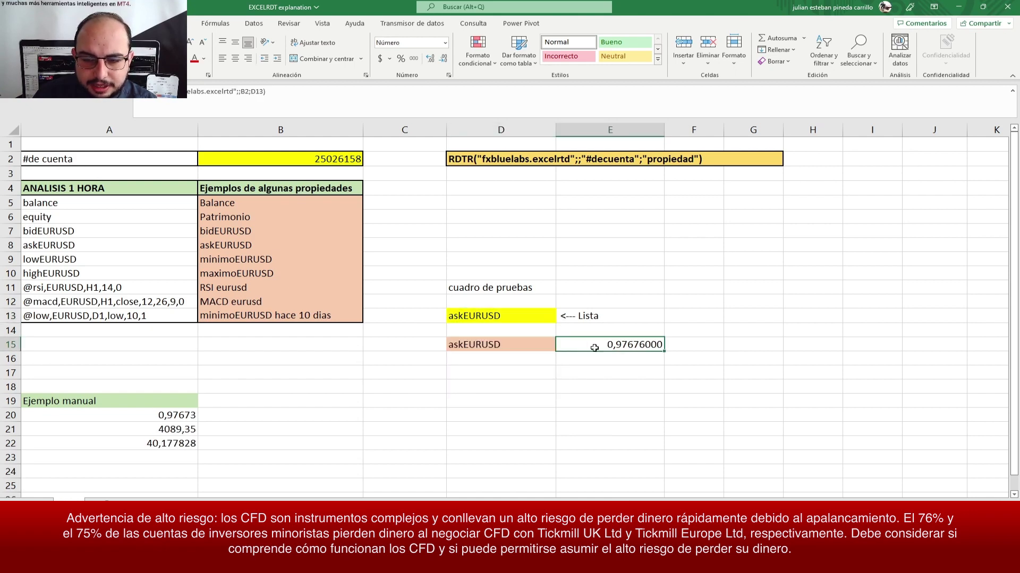
pyautogui.click(553, 315)
pyautogui.click(560, 317)
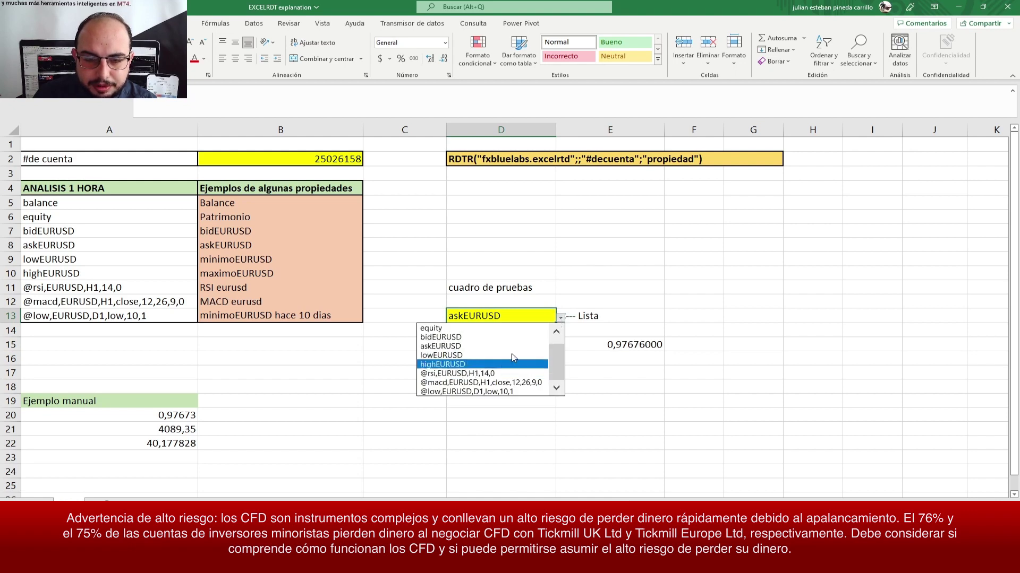
pyautogui.click(478, 328)
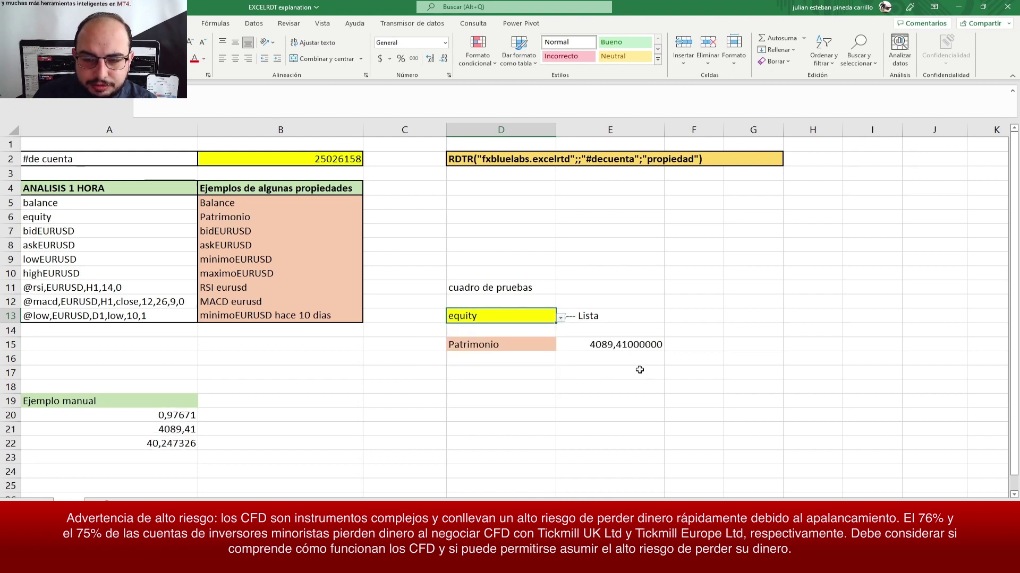
pyautogui.click(560, 318)
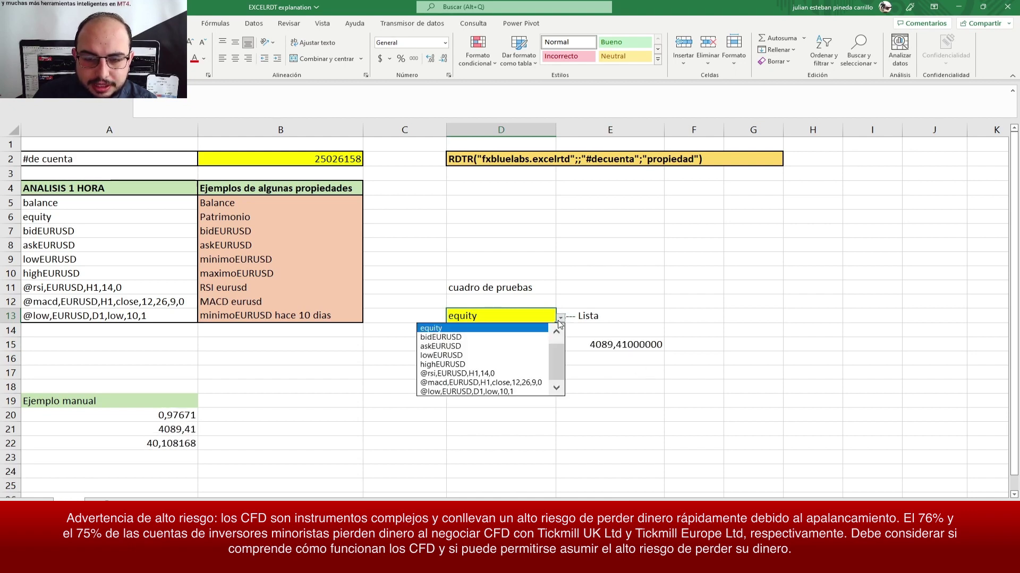
pyautogui.click(538, 375)
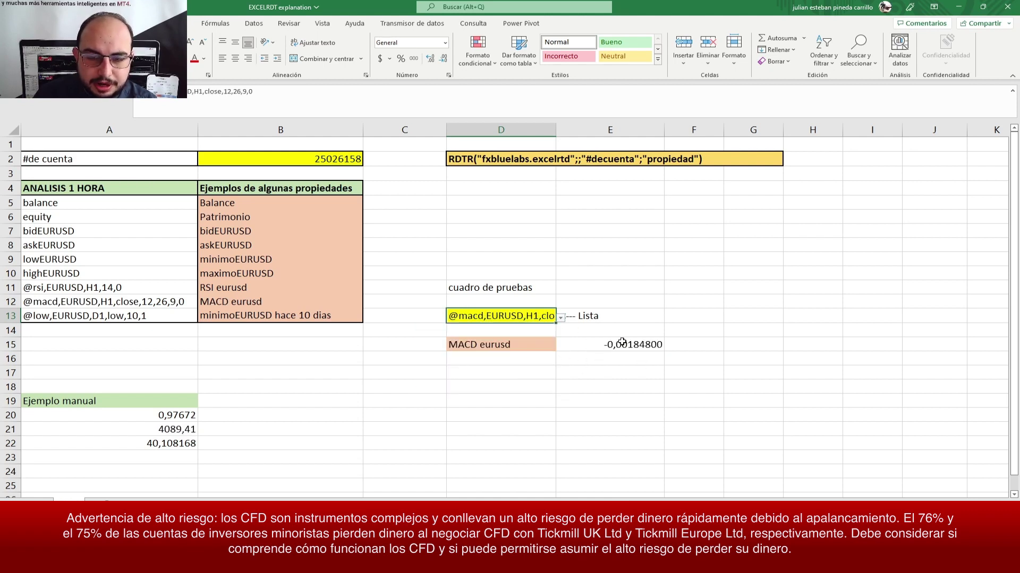
pyautogui.click(518, 346)
pyautogui.click(553, 317)
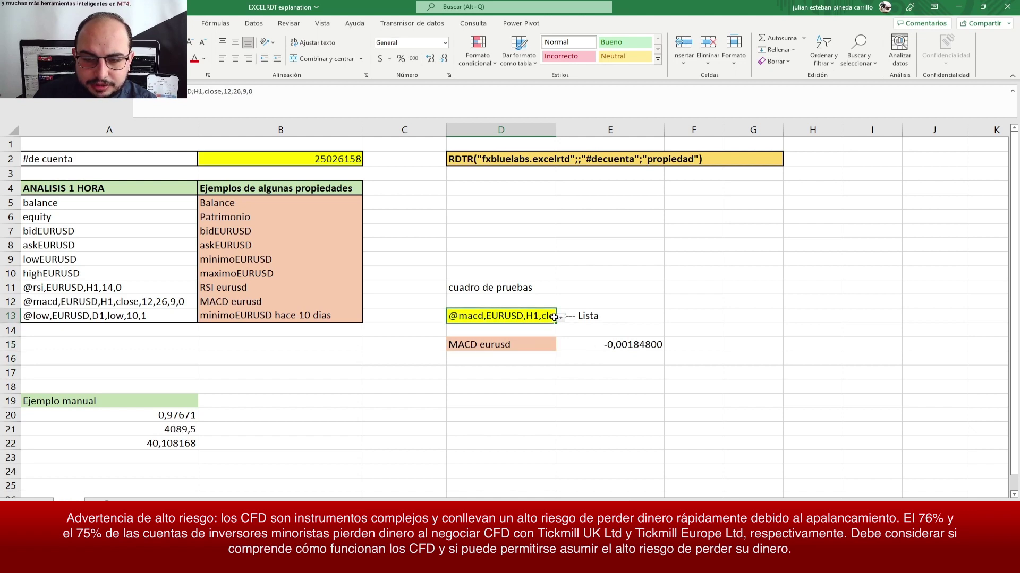
pyautogui.click(560, 317)
pyautogui.click(469, 378)
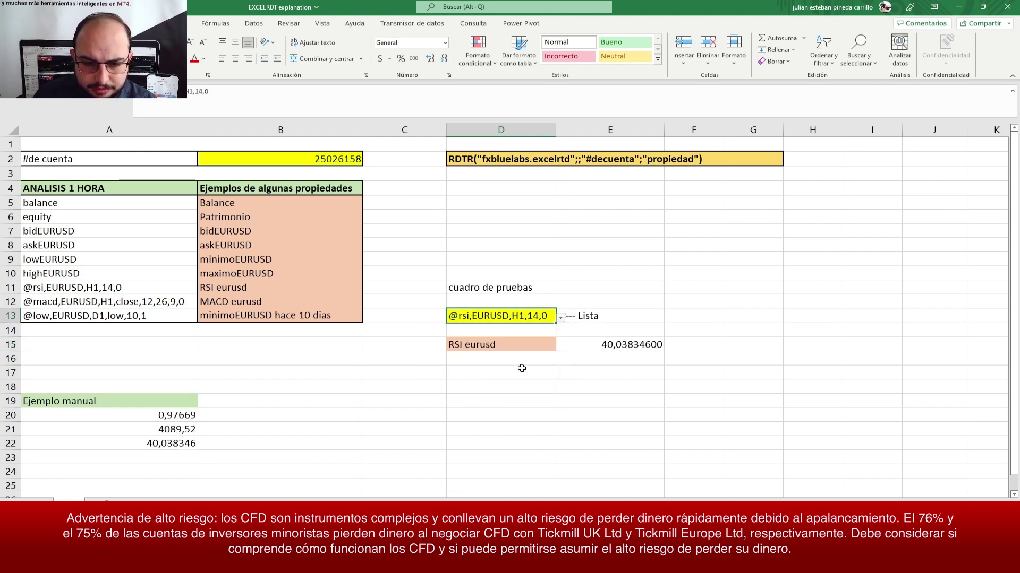
pyautogui.click(584, 348)
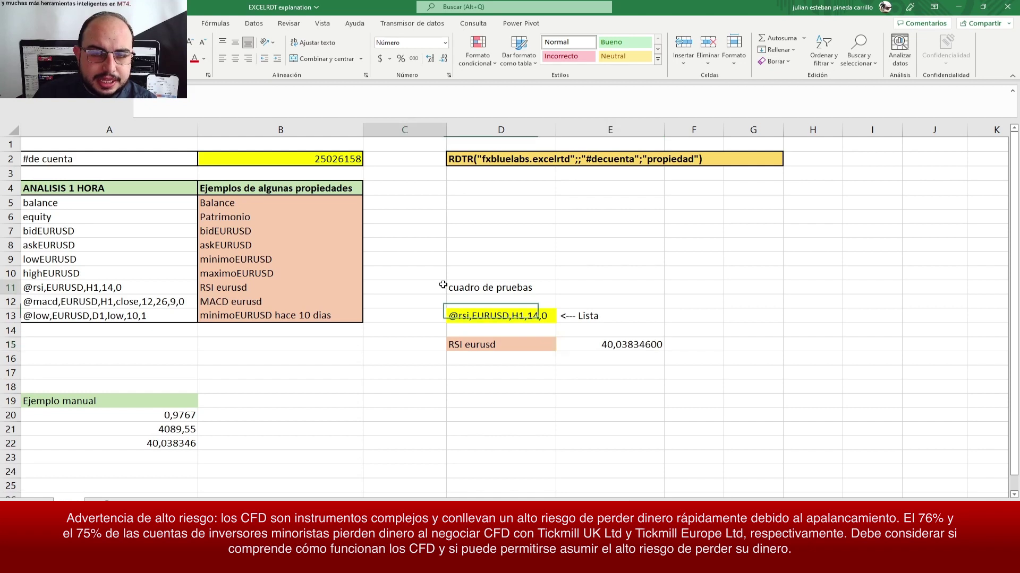
pyautogui.moveTo(525, 288); pyautogui.dragTo(611, 345)
# Step: Review the test box cells D11 to D15 and the RDTR formula behind E15
pyautogui.click(525, 288)
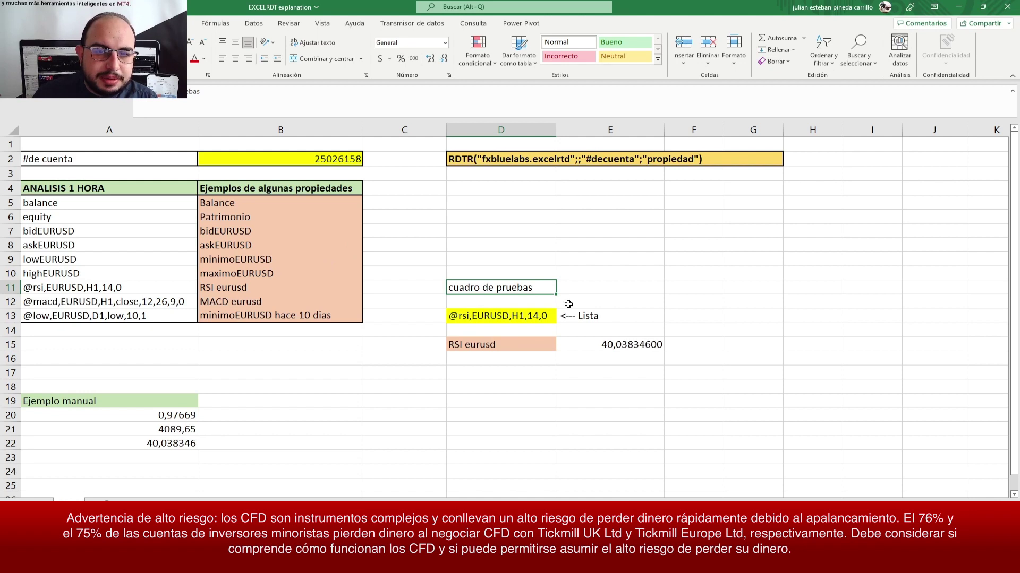
pyautogui.scroll(-3, 555, 329)
pyautogui.scroll(3, 460, 346)
pyautogui.click(494, 345)
pyautogui.click(491, 315)
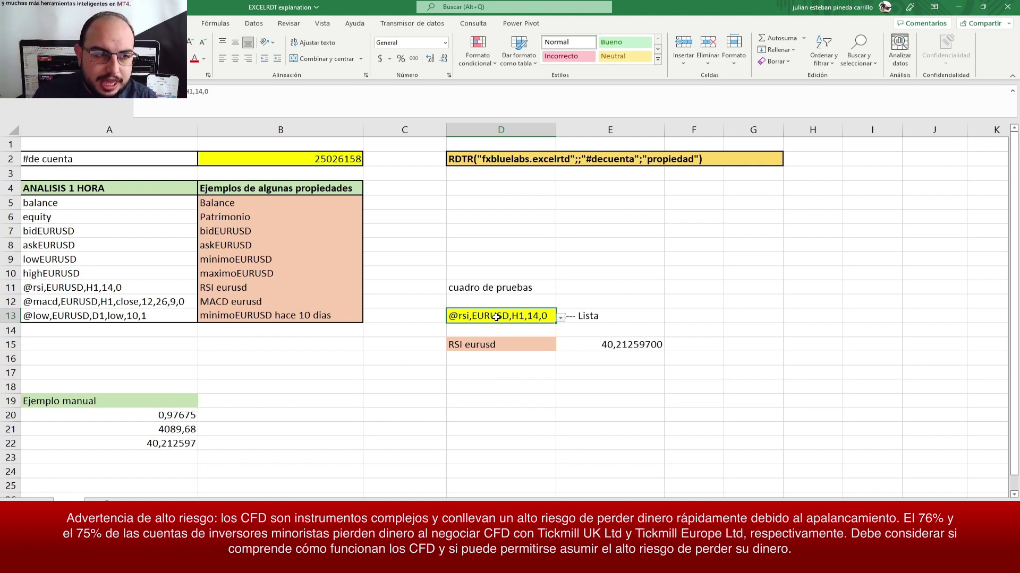
pyautogui.click(497, 346)
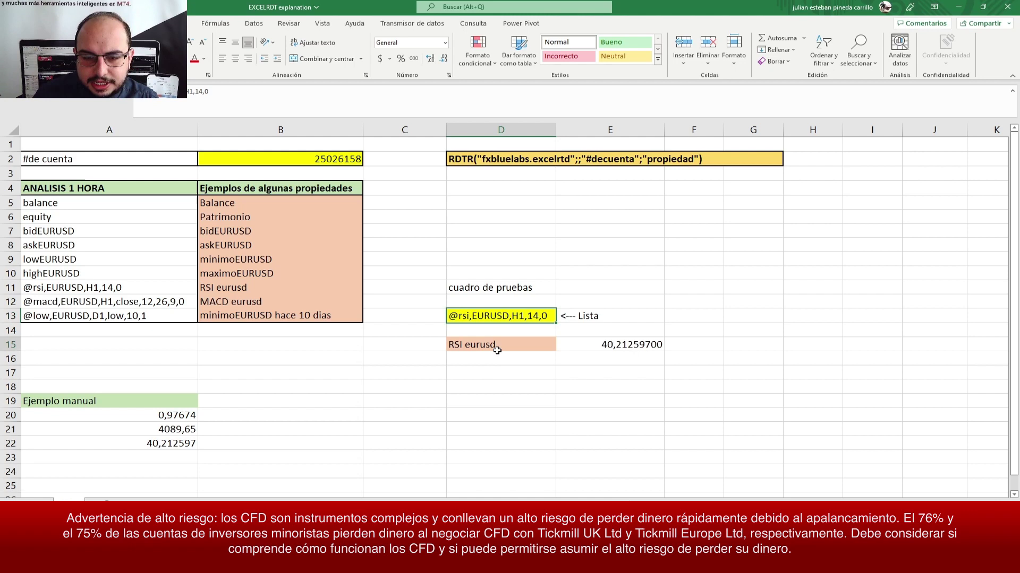
pyautogui.click(493, 329)
pyautogui.click(589, 345)
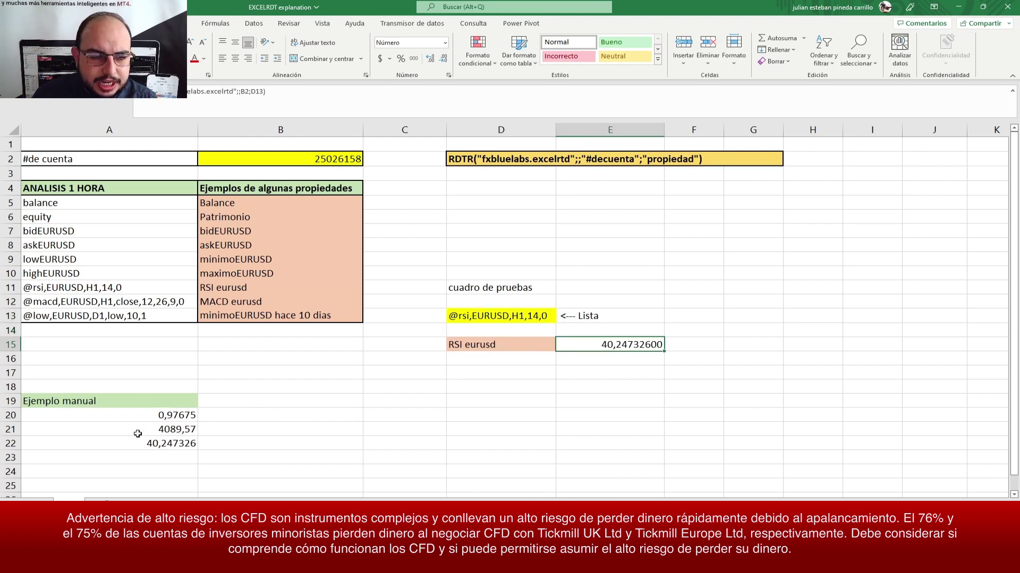
# Step: Show the RDTR template in D2, then bring MetaTrader 4's USDCAD hourly chart to the front
pyautogui.click(158, 435)
pyautogui.click(454, 158)
pyautogui.click(476, 203)
pyautogui.click(458, 161)
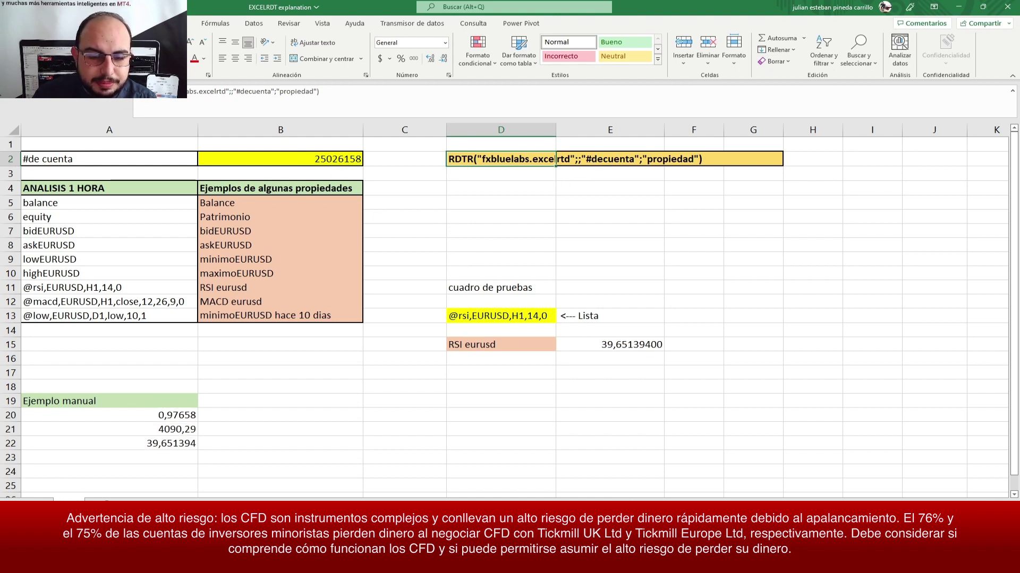
pyautogui.click(412, 467)
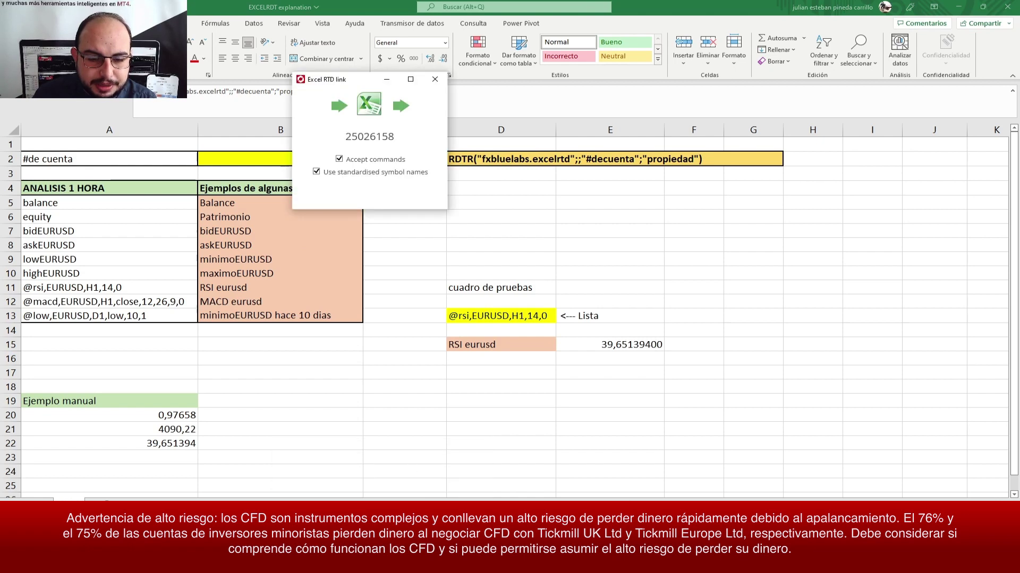
pyautogui.click(421, 471)
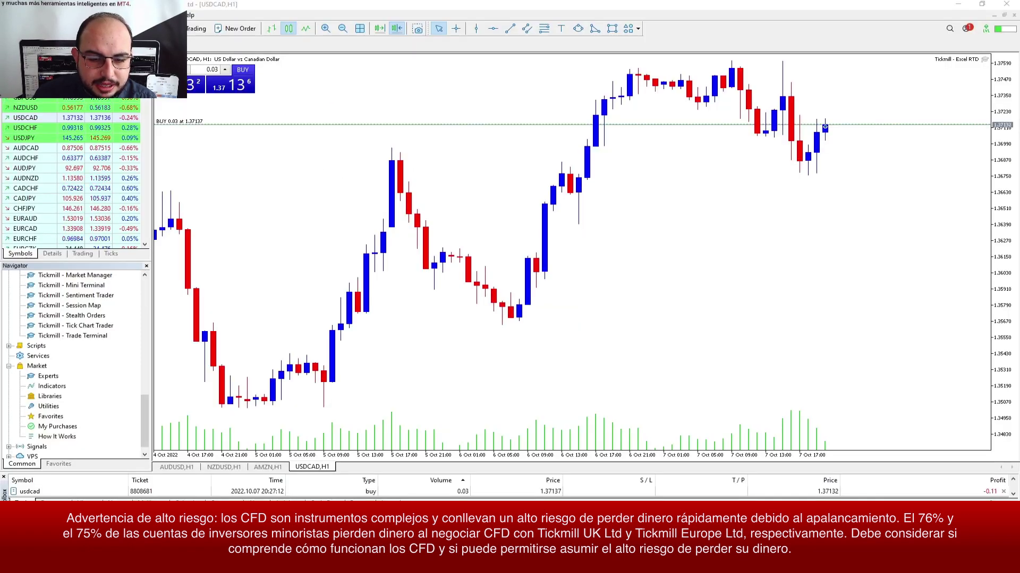
pyautogui.click(460, 296)
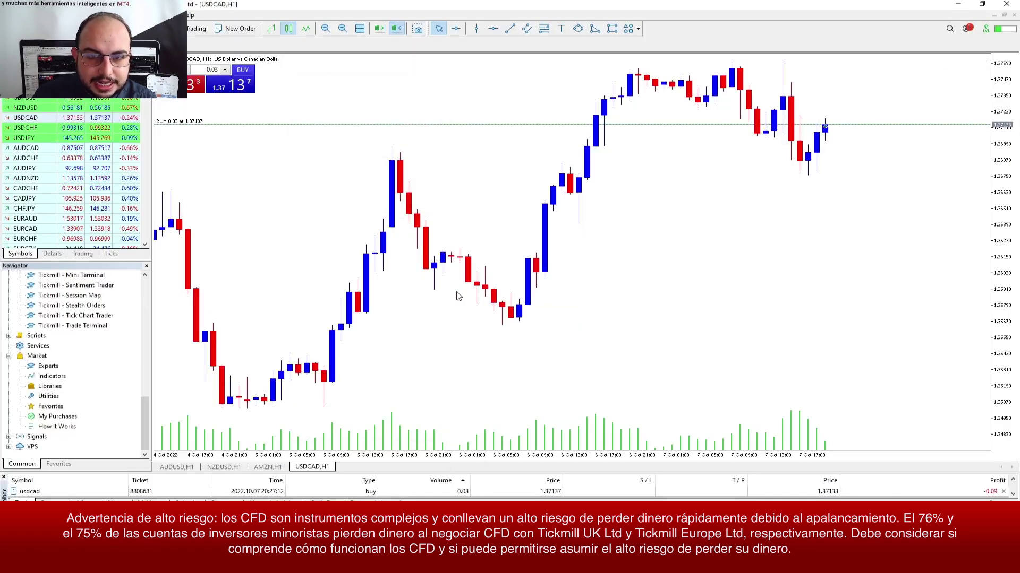
pyautogui.click(361, 472)
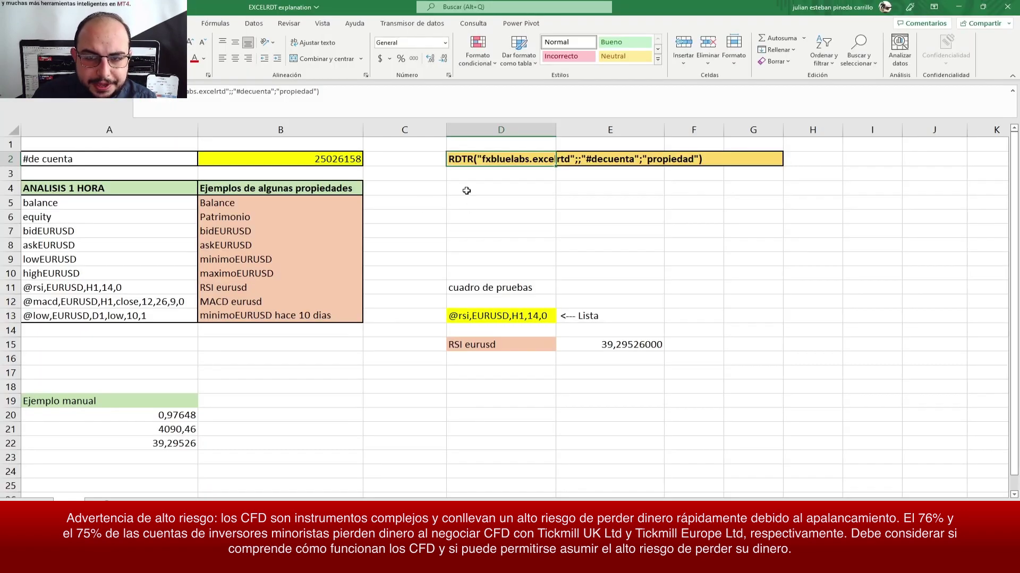
pyautogui.click(181, 427)
pyautogui.click(184, 416)
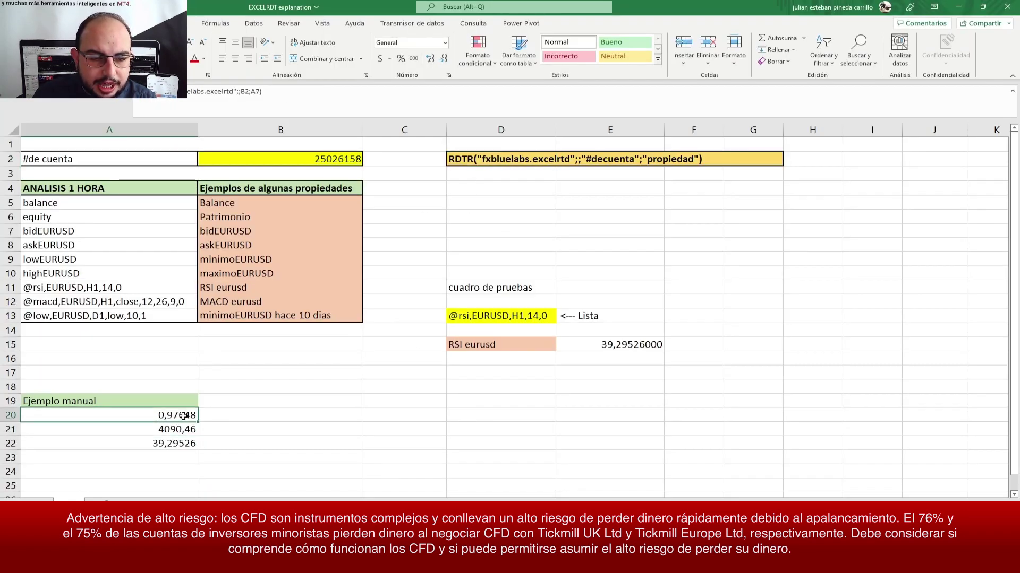
pyautogui.click(180, 442)
pyautogui.click(183, 415)
pyautogui.click(193, 440)
pyautogui.click(621, 345)
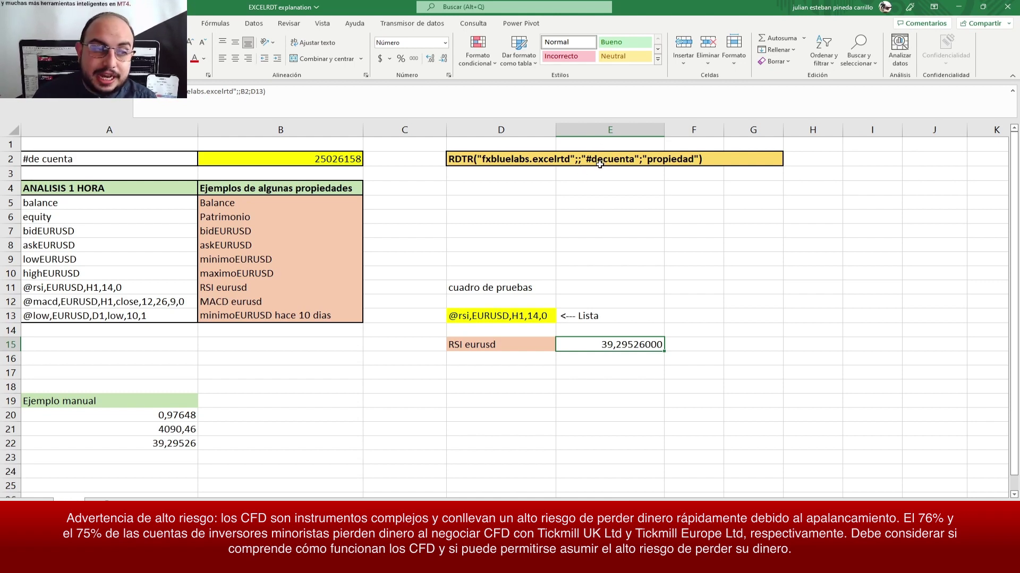
pyautogui.click(159, 416)
pyautogui.click(168, 430)
pyautogui.press('Up')
pyautogui.click(173, 433)
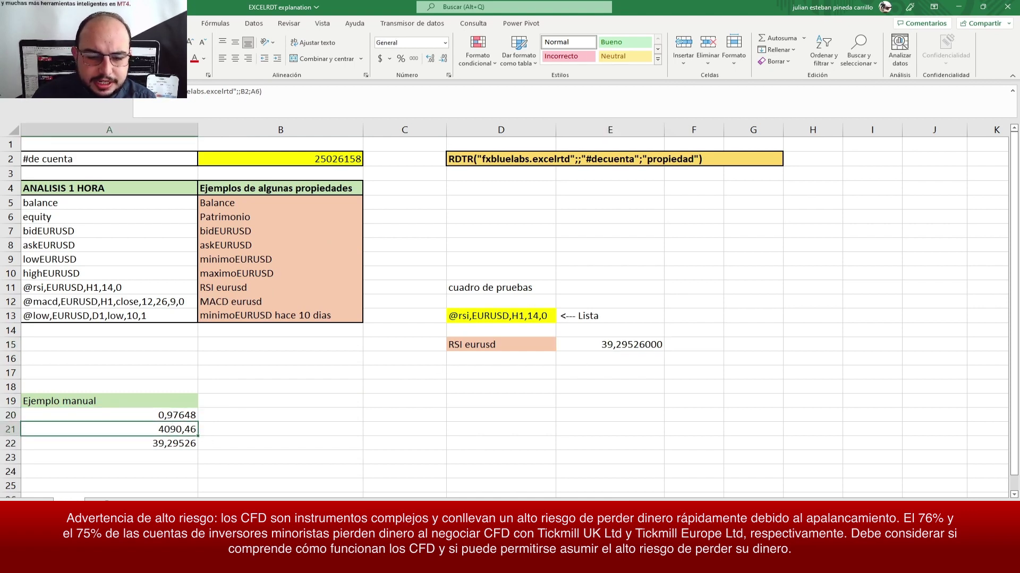
pyautogui.hotkey('alt', 'Tab')
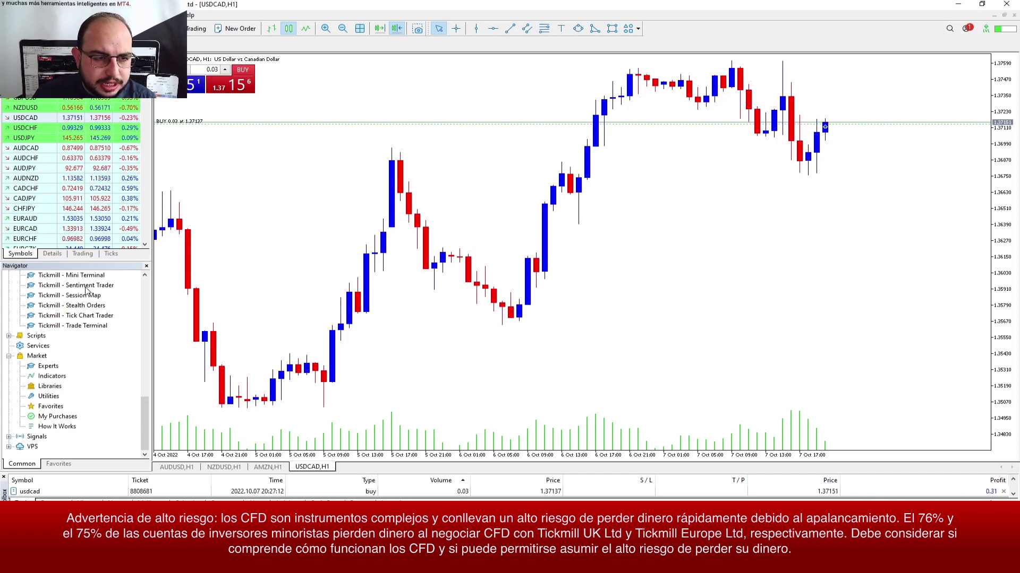
# Step: Attach Tickmill - Excel RTD to the USDCAD chart, confirm its settings, and return to Excel
pyautogui.scroll(1, 81, 296)
pyautogui.scroll(1, 80, 308)
pyautogui.click(78, 317)
pyautogui.moveTo(78, 317); pyautogui.dragTo(473, 225)
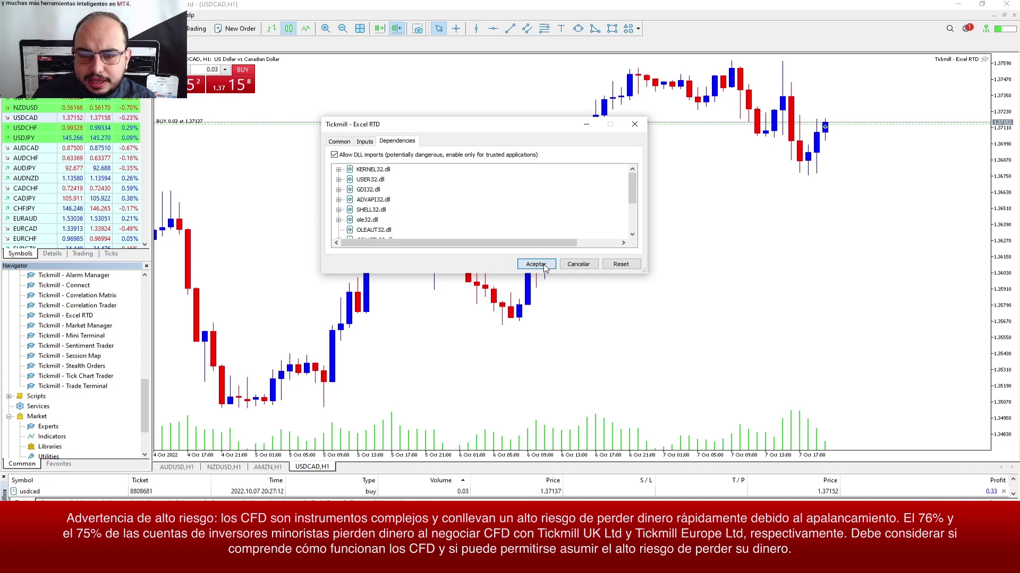
pyautogui.click(546, 263)
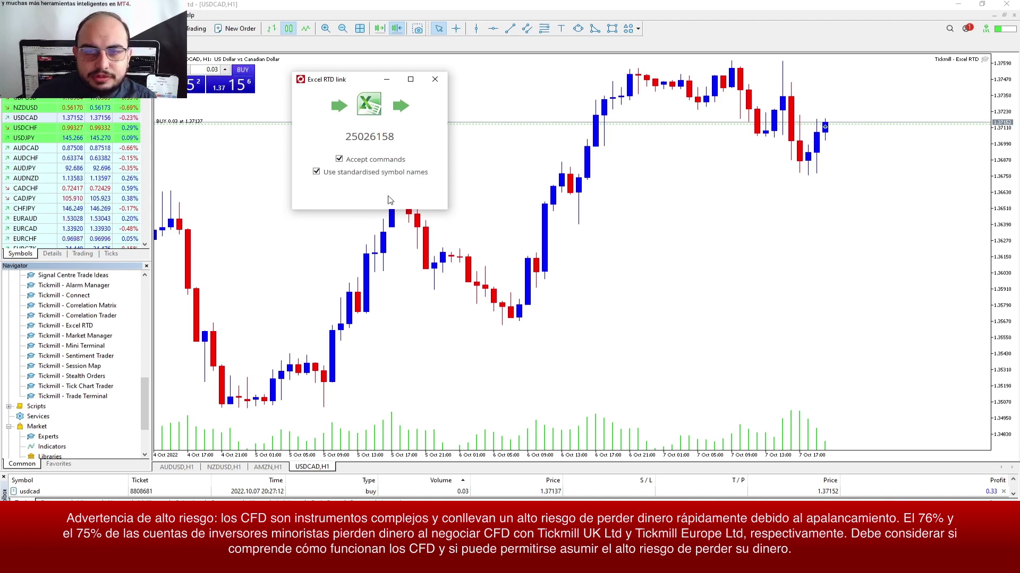
pyautogui.click(383, 478)
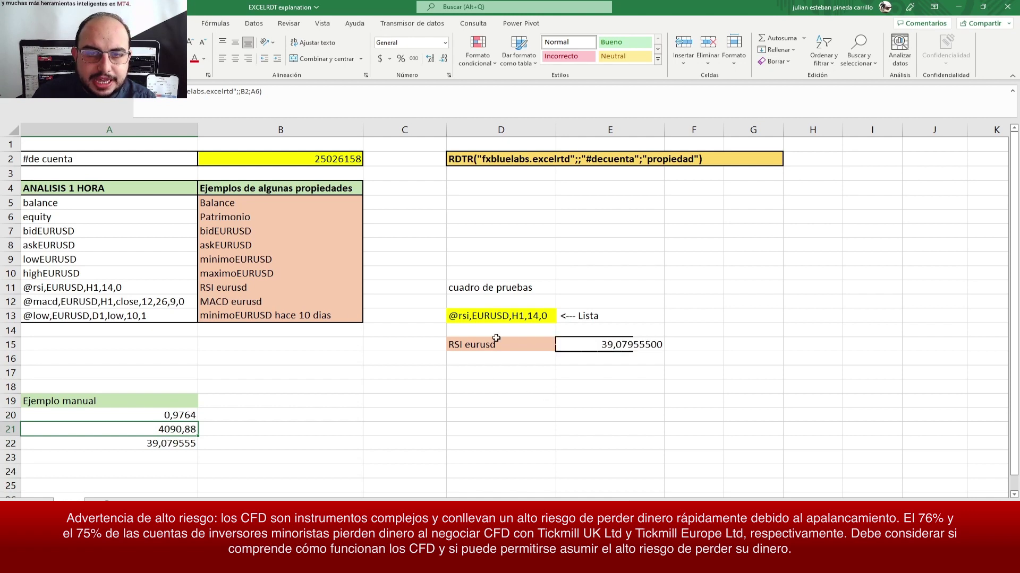
pyautogui.click(452, 160)
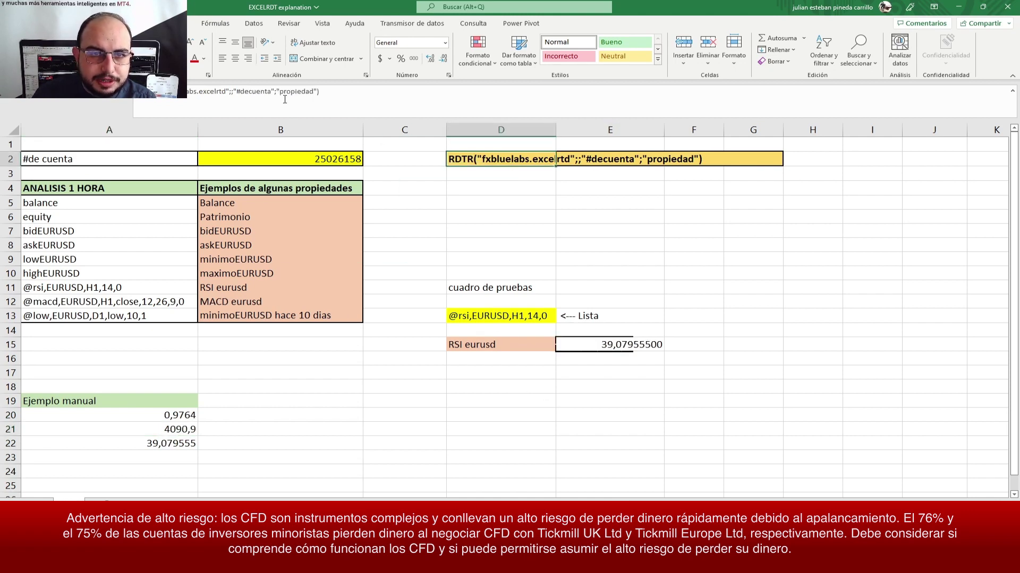
pyautogui.doubleClick(451, 160)
pyautogui.click(280, 92)
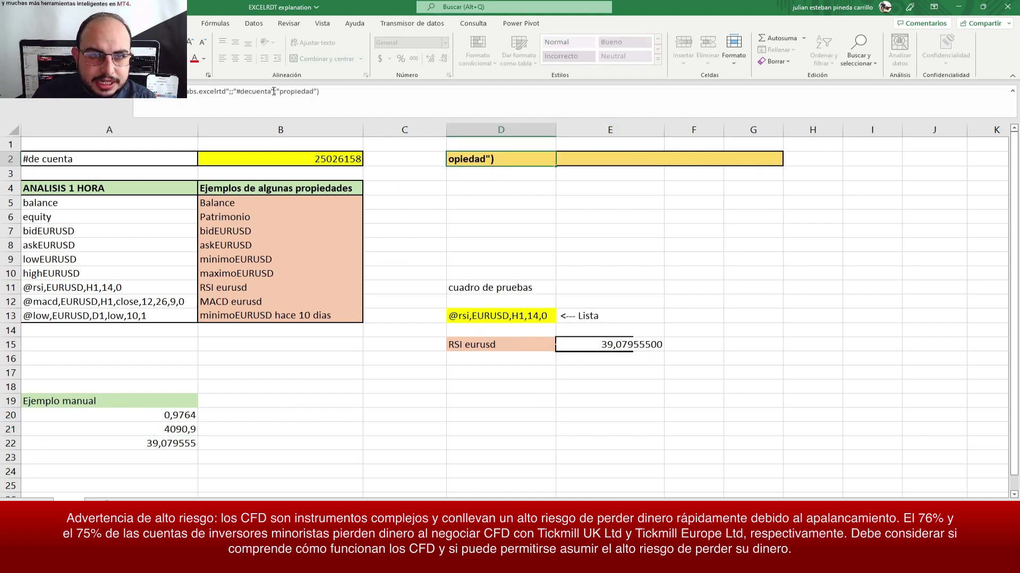
pyautogui.click(457, 217)
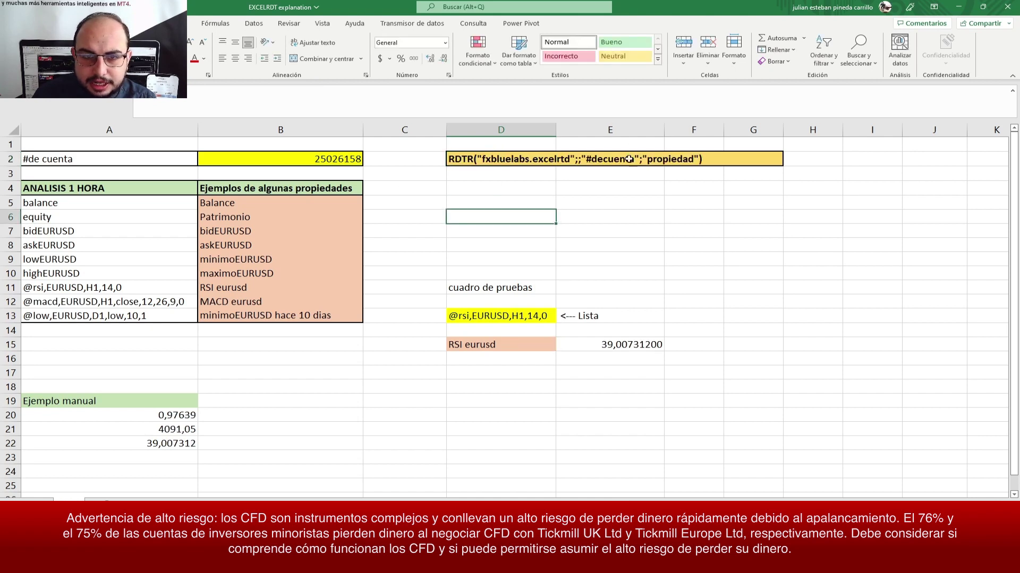
pyautogui.click(477, 161)
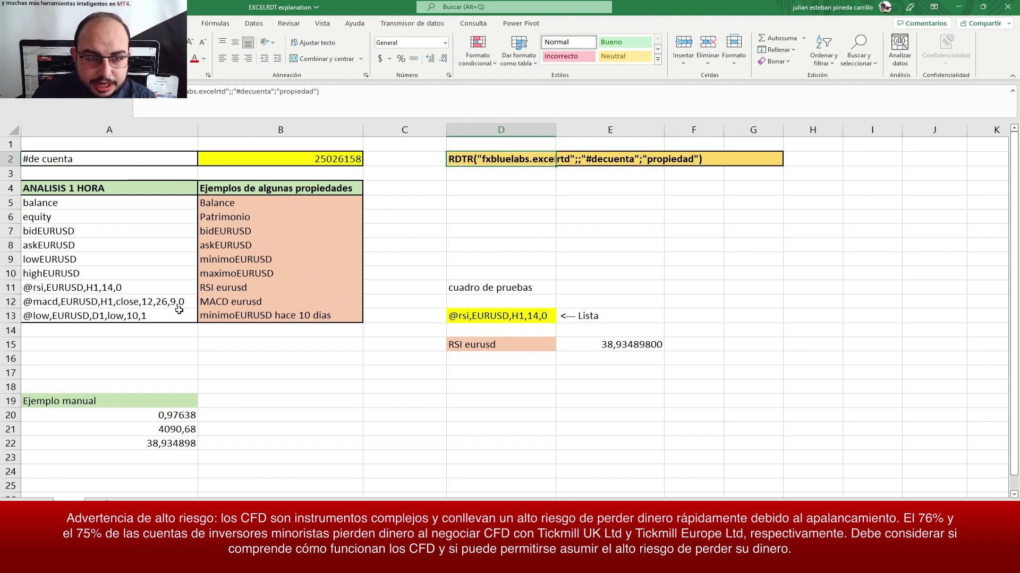
pyautogui.click(79, 248)
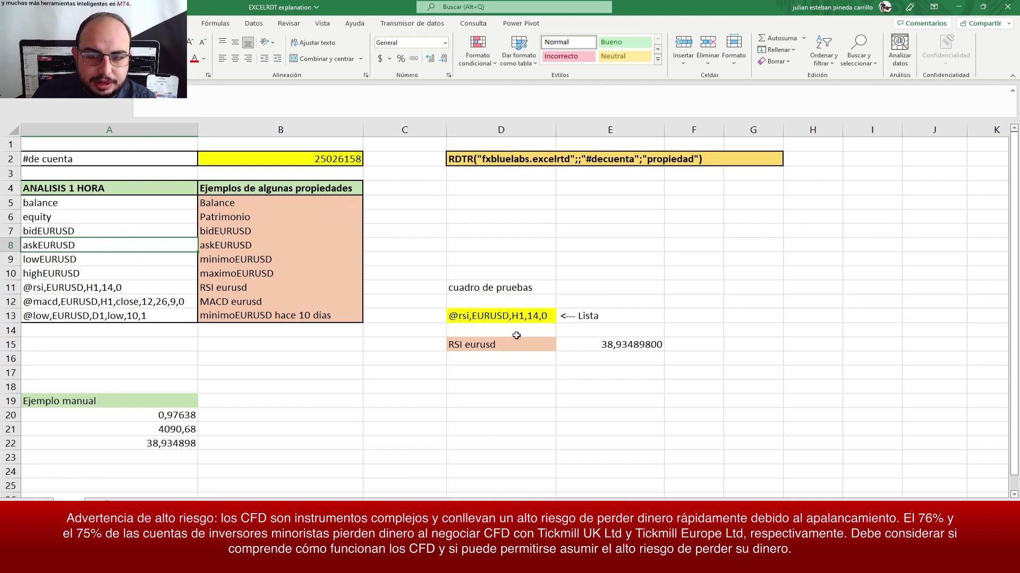
pyautogui.click(526, 319)
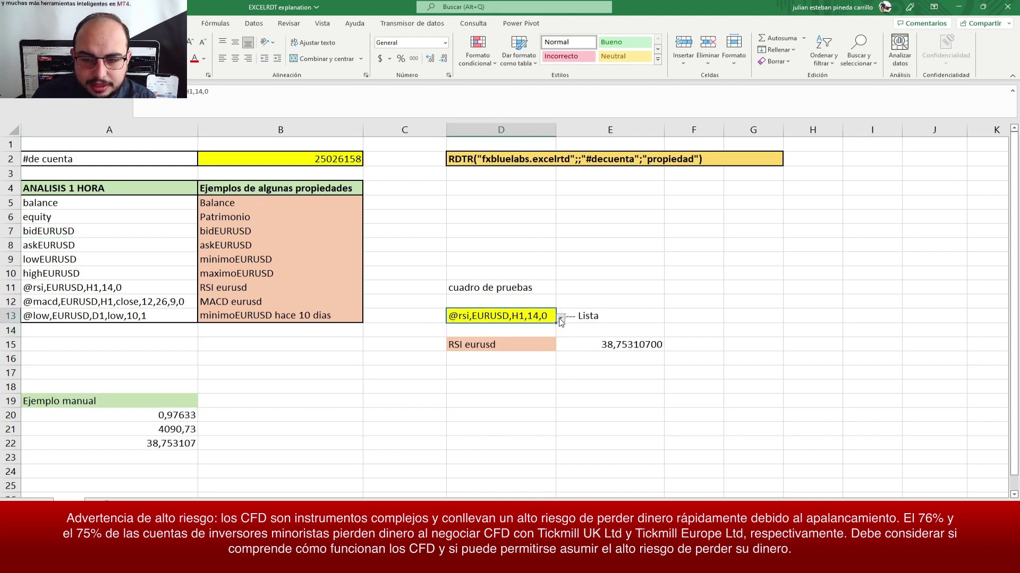
# Step: Choose bidEURUSD from D13's property list and check the label lookup in D15
pyautogui.click(561, 318)
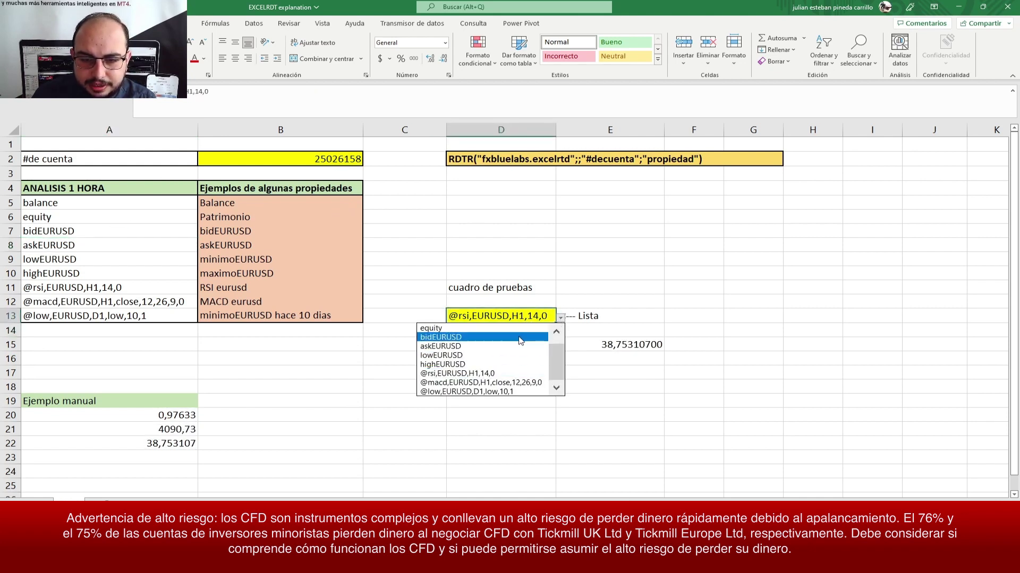
pyautogui.click(520, 338)
pyautogui.click(544, 346)
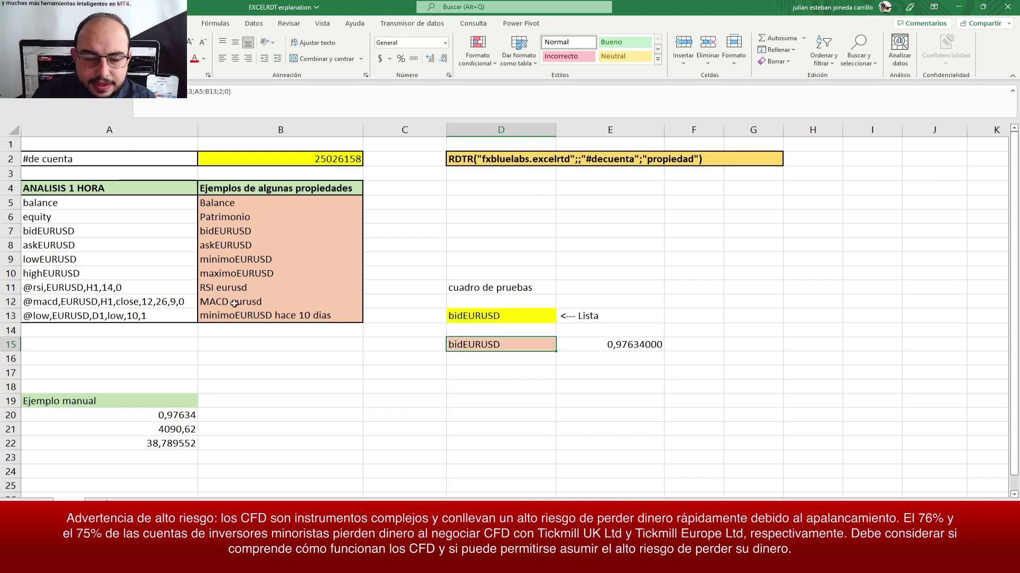
# Step: Change A7's property name to bidAPPL, then inspect D15's #N/D error and E15's formula
pyautogui.click(79, 231)
pyautogui.click(211, 95)
pyautogui.write('bidAPPL')
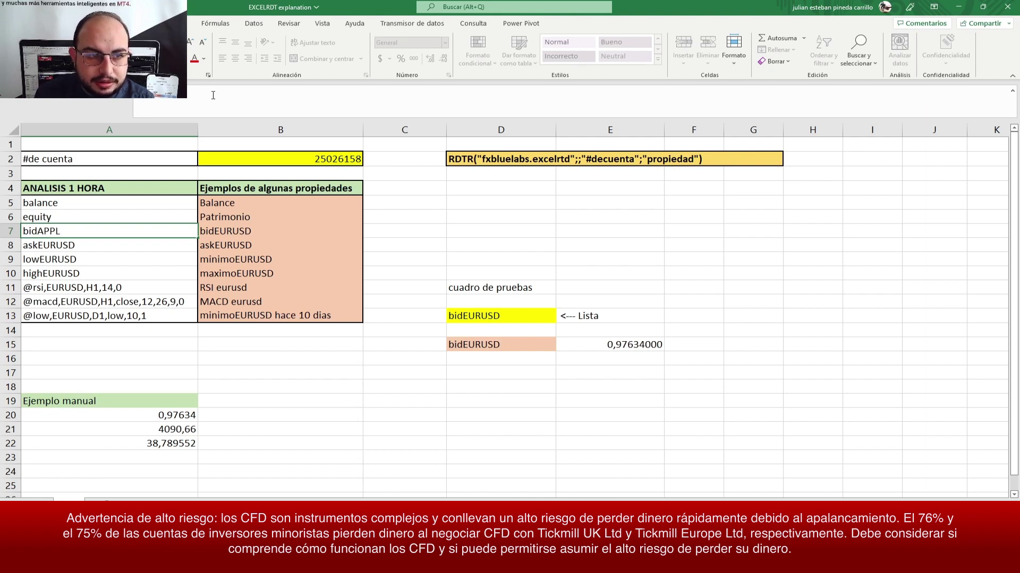
pyautogui.press('Return')
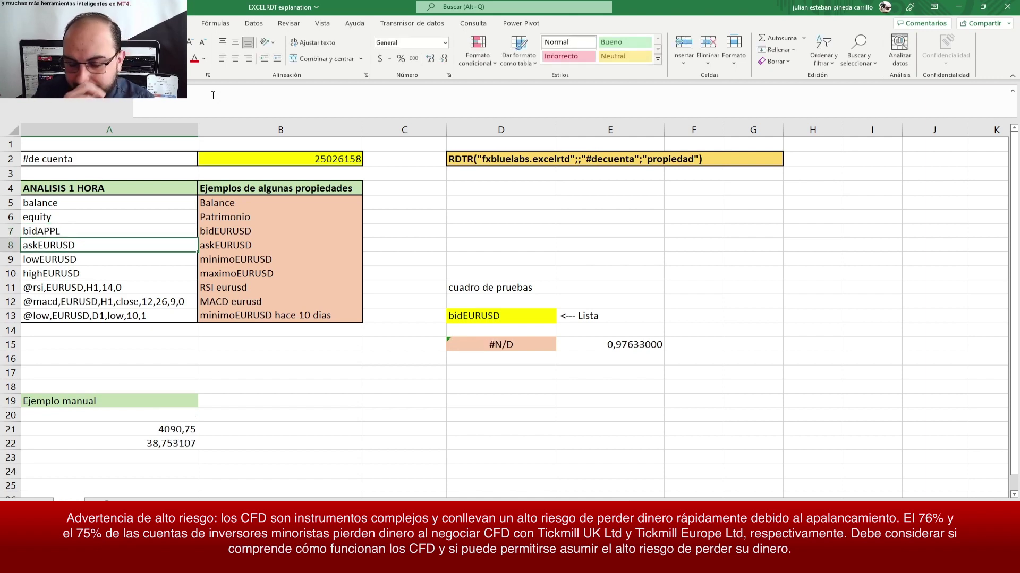
pyautogui.click(471, 346)
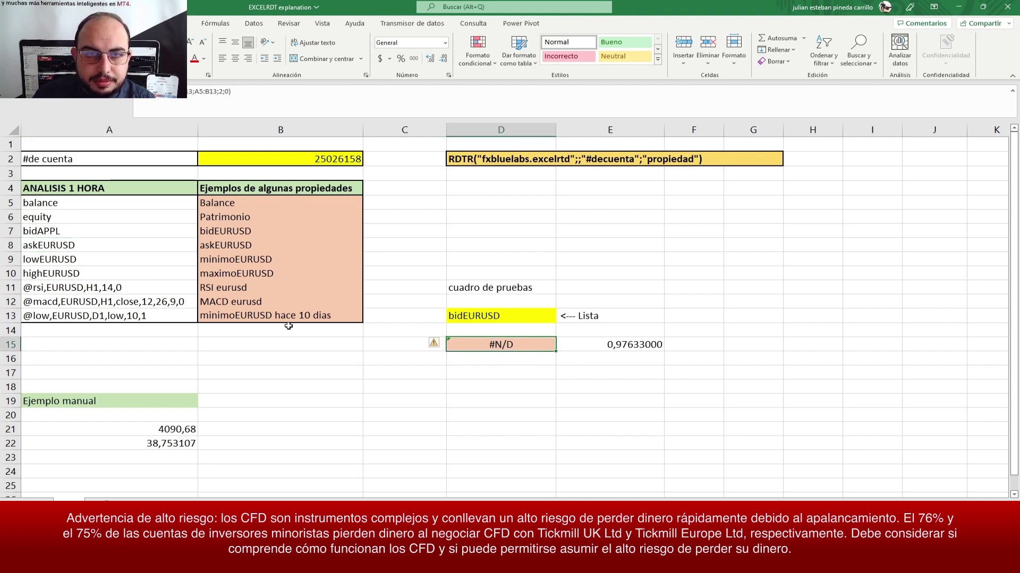
pyautogui.click(603, 341)
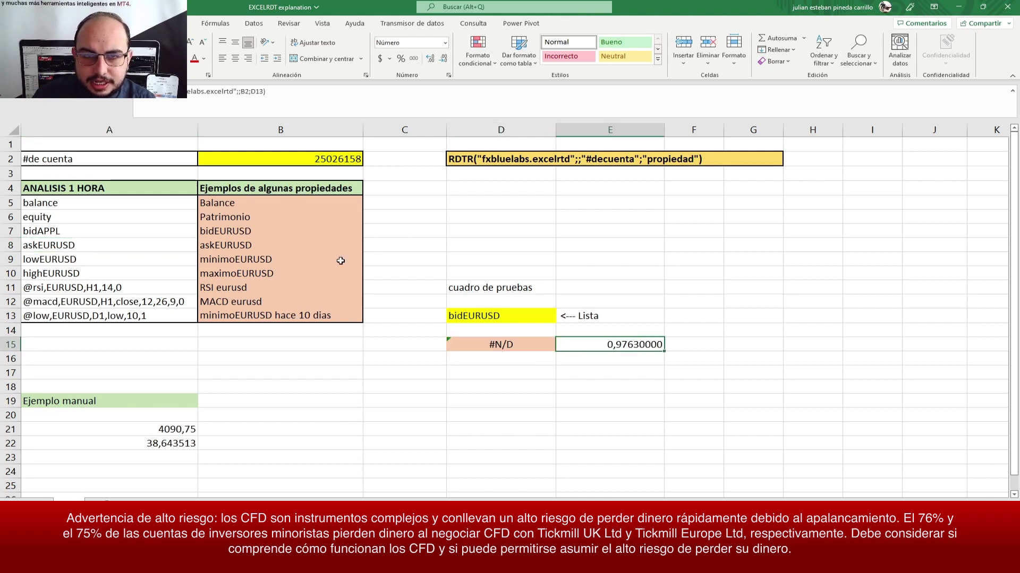
# Step: Replace the D13 reference in E15's RDTR formula with the literal "bidAPPL"
pyautogui.click(264, 89)
pyautogui.press('BackSpace')
pyautogui.press('BackSpace')
pyautogui.press('BackSpace')
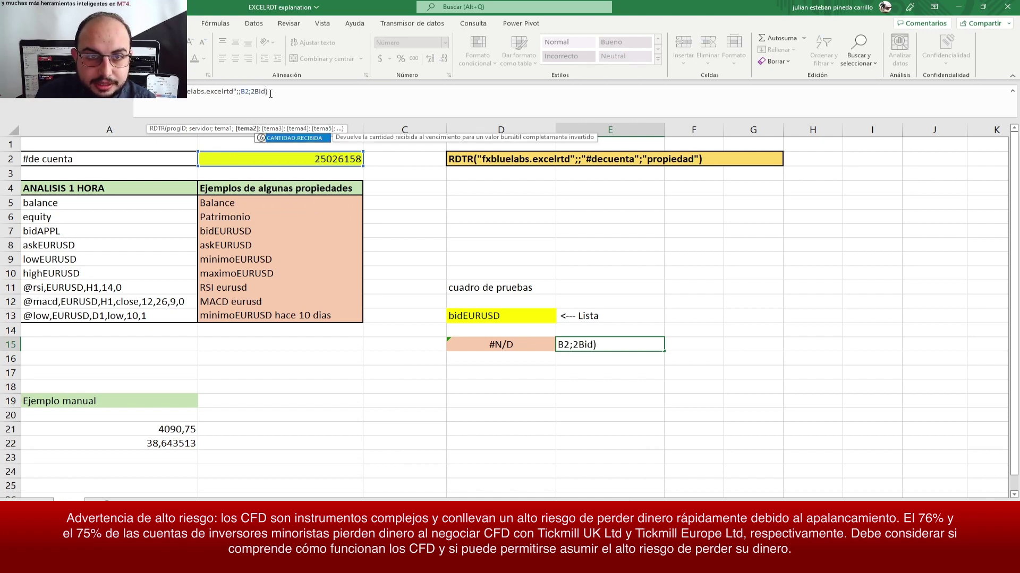
pyautogui.press('BackSpace')
pyautogui.write('"bidA')
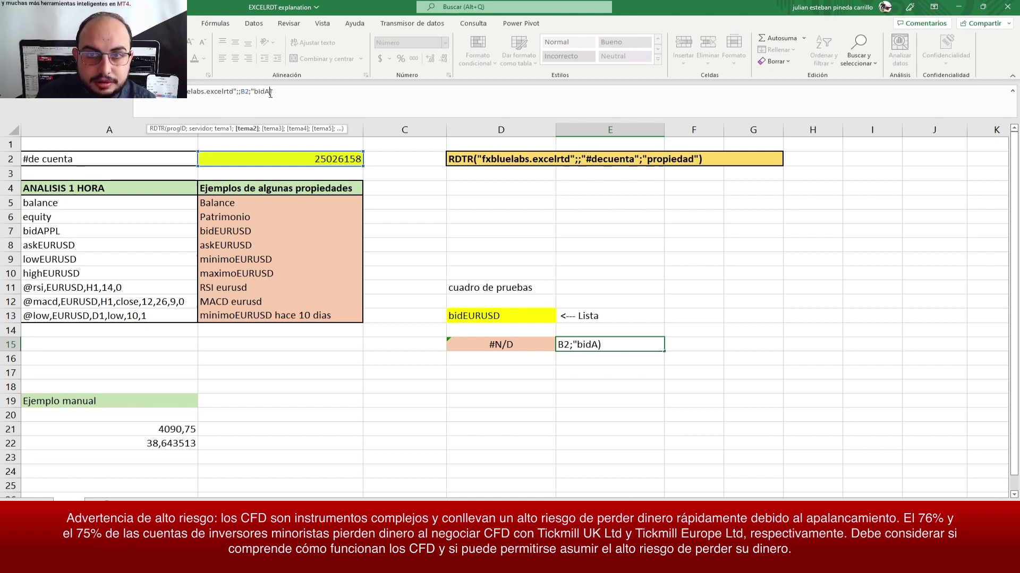
pyautogui.write('PPL"')
pyautogui.press('Return')
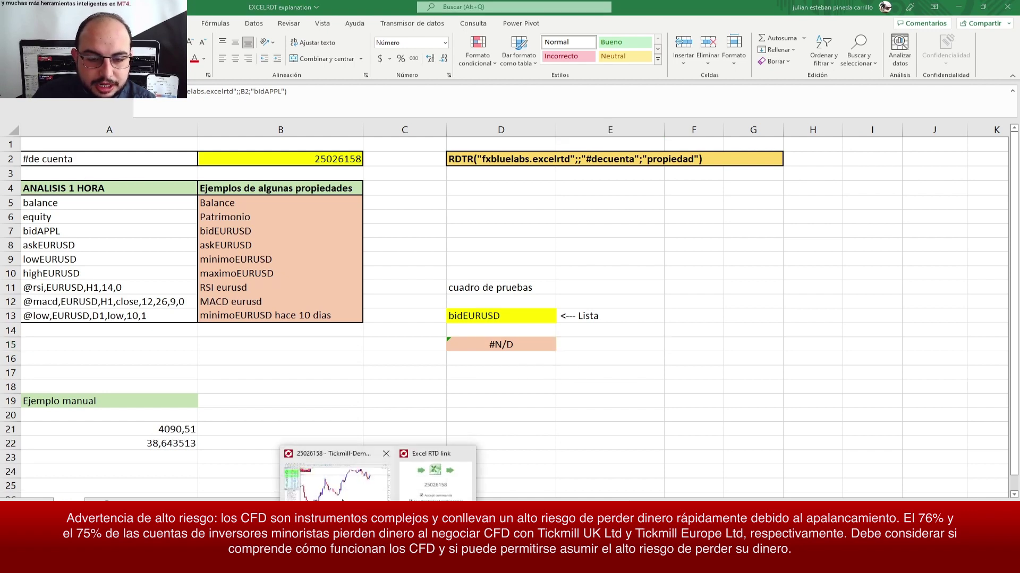
pyautogui.click(335, 495)
pyautogui.scroll(-9, 96, 204)
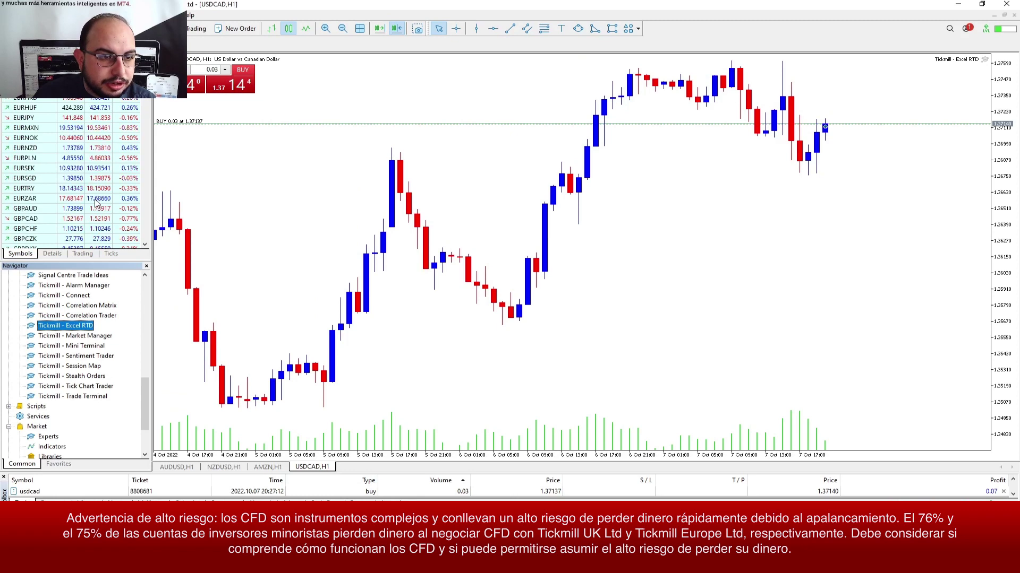
pyautogui.scroll(-3, 96, 203)
pyautogui.scroll(-3, 96, 204)
pyautogui.scroll(-3, 96, 204)
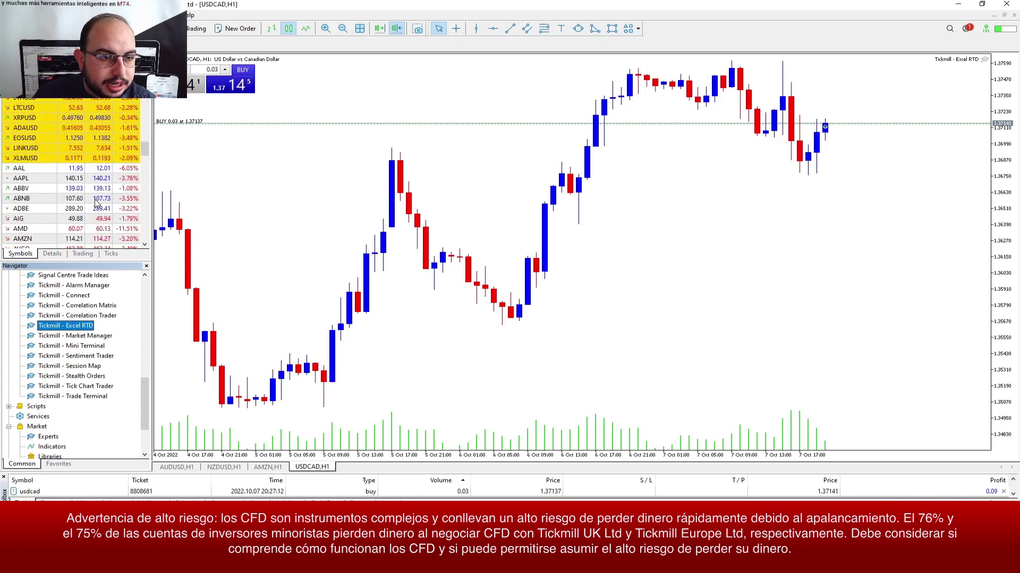
pyautogui.scroll(-3, 97, 203)
pyautogui.click(102, 120)
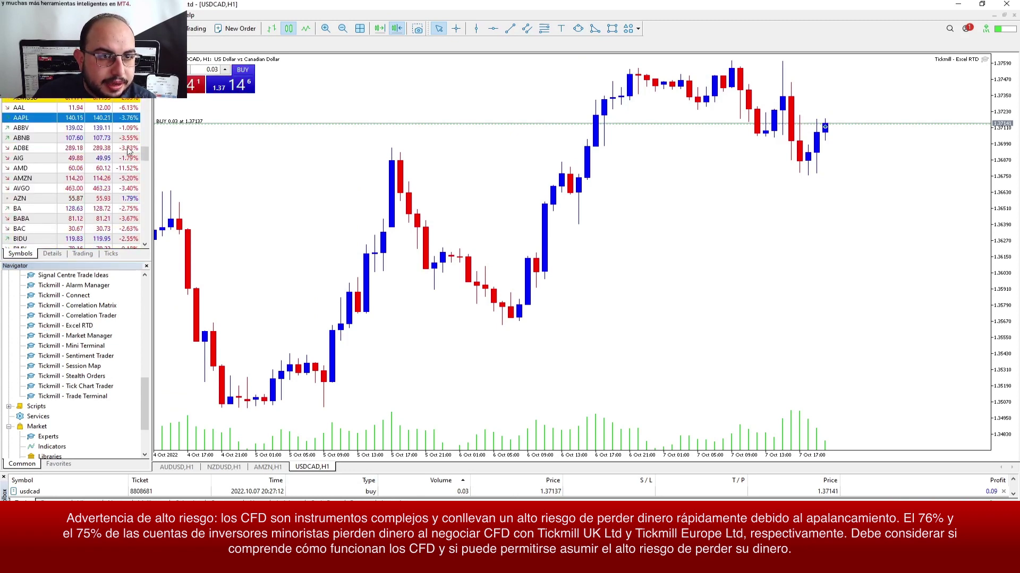
pyautogui.click(431, 563)
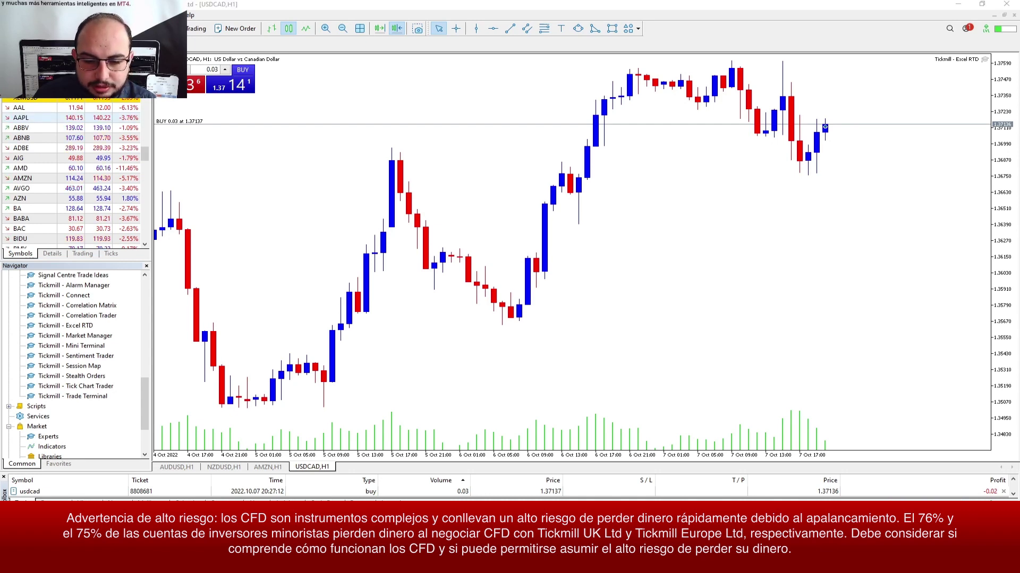
pyautogui.click(372, 481)
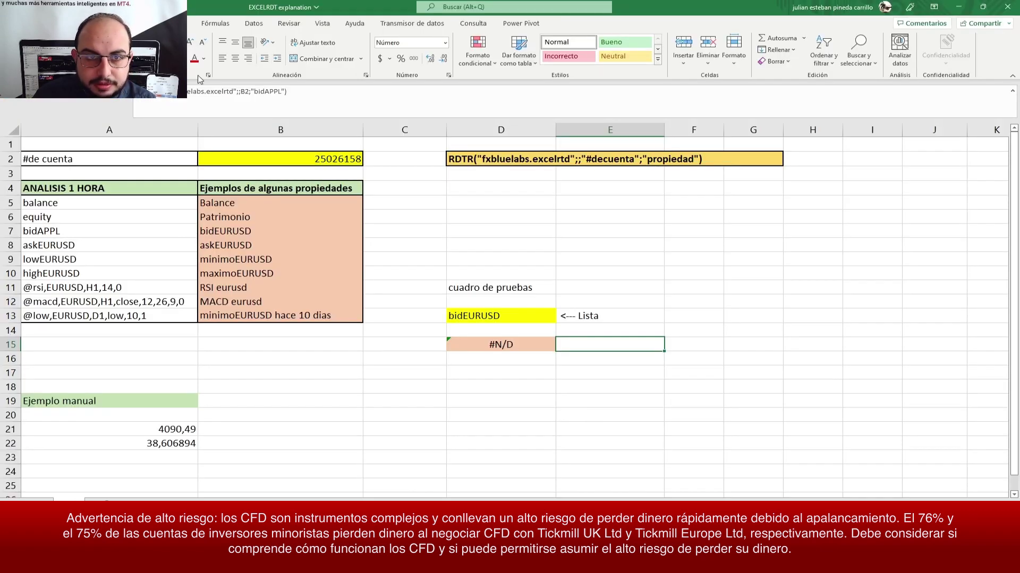
# Step: Correct the ticker in E15's RTD formula to bidAAPL
pyautogui.click(285, 92)
pyautogui.write(')')
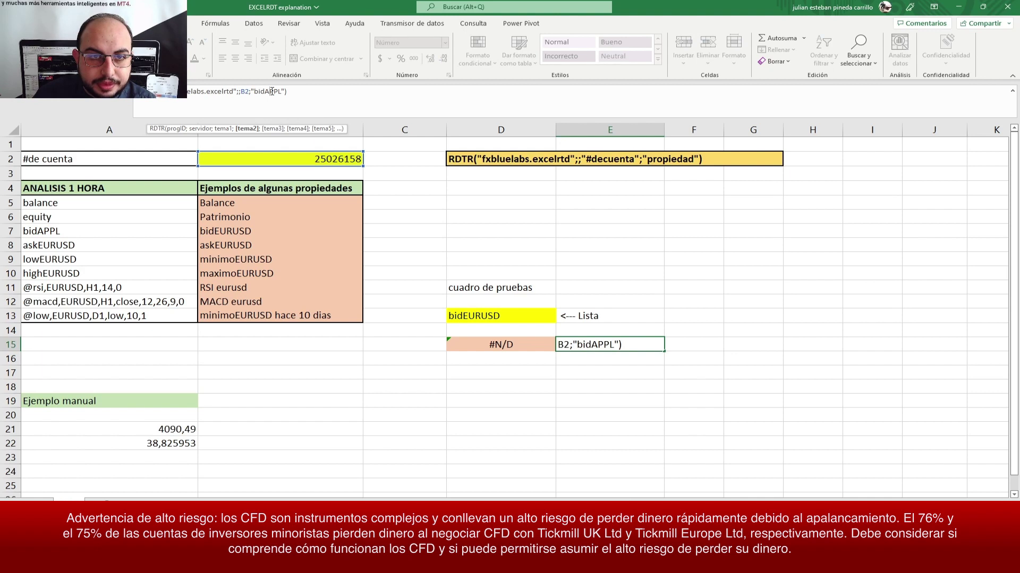
pyautogui.press('Delete')
pyautogui.write('A')
pyautogui.press('Return')
pyautogui.click(605, 401)
pyautogui.click(606, 345)
# Step: Fix A7's property to bidAAPL, recheck E15, and bring MetaTrader to the front
pyautogui.click(79, 231)
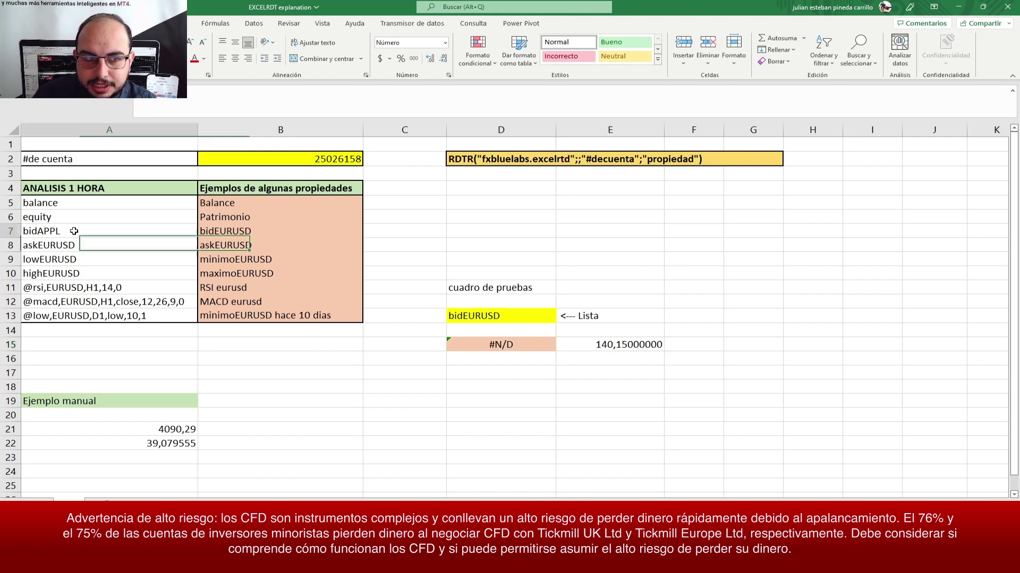
pyautogui.click(150, 113)
pyautogui.press('BackSpace')
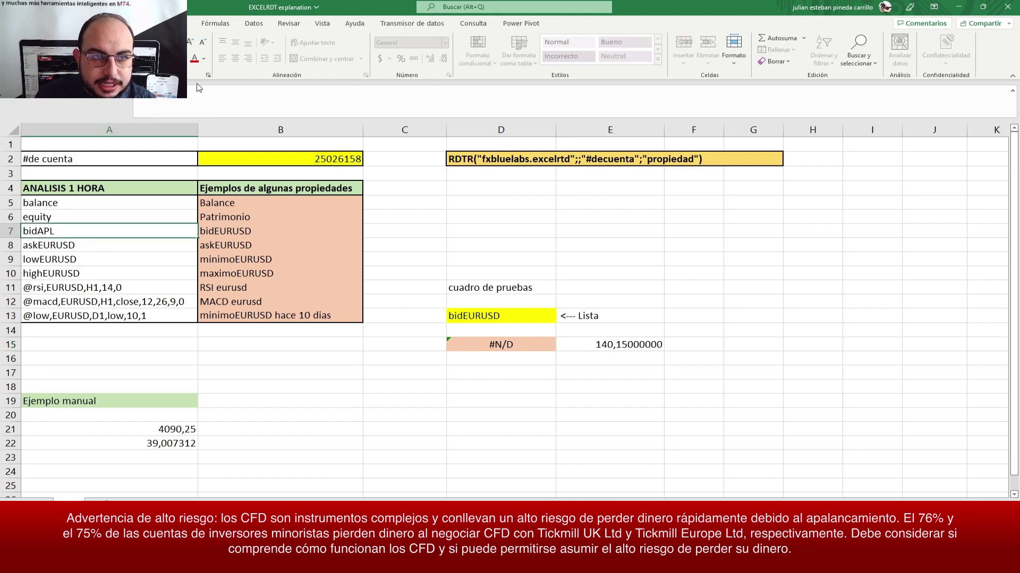
pyautogui.write('A')
pyautogui.press('Return')
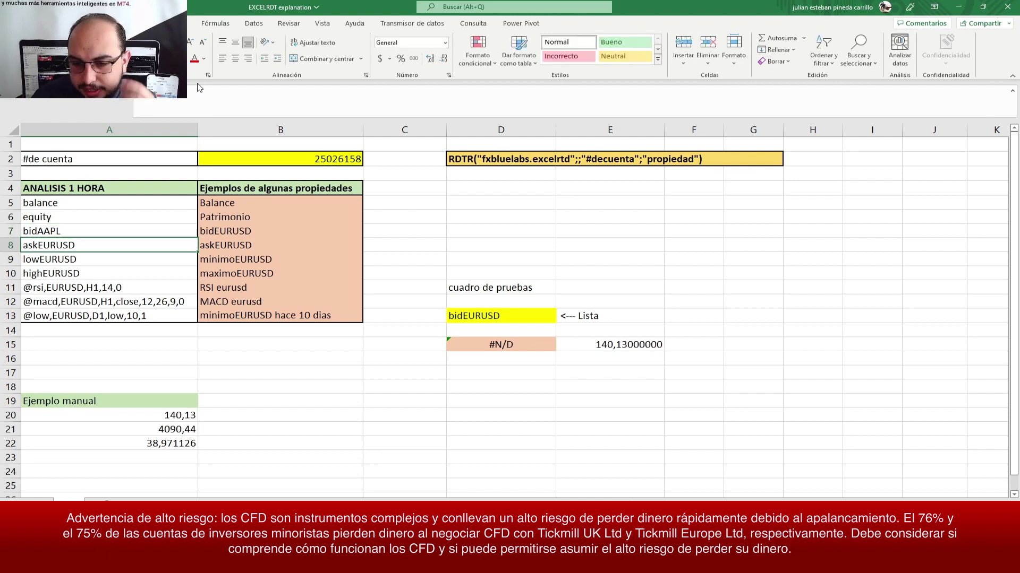
pyautogui.click(620, 340)
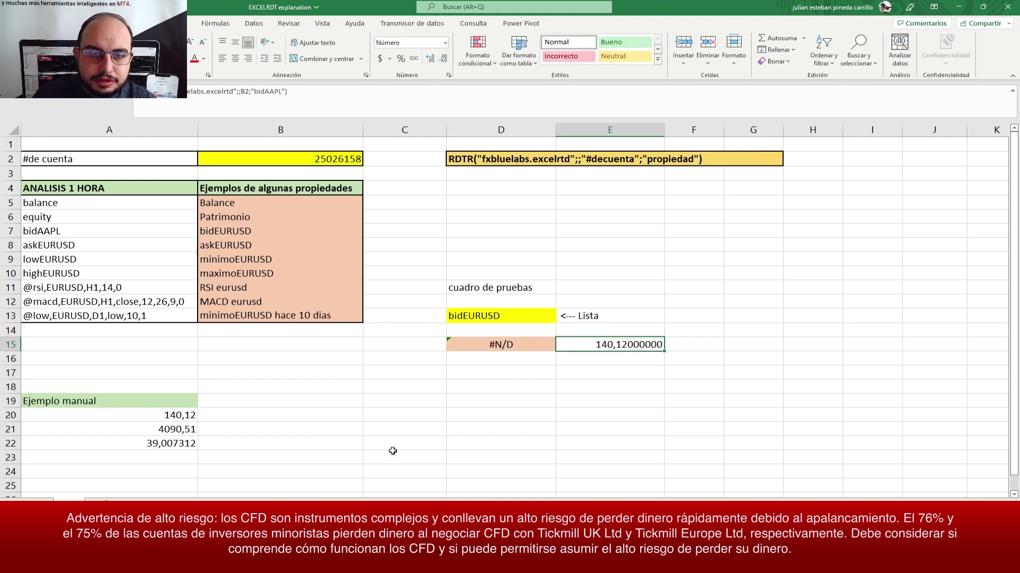
pyautogui.click(381, 465)
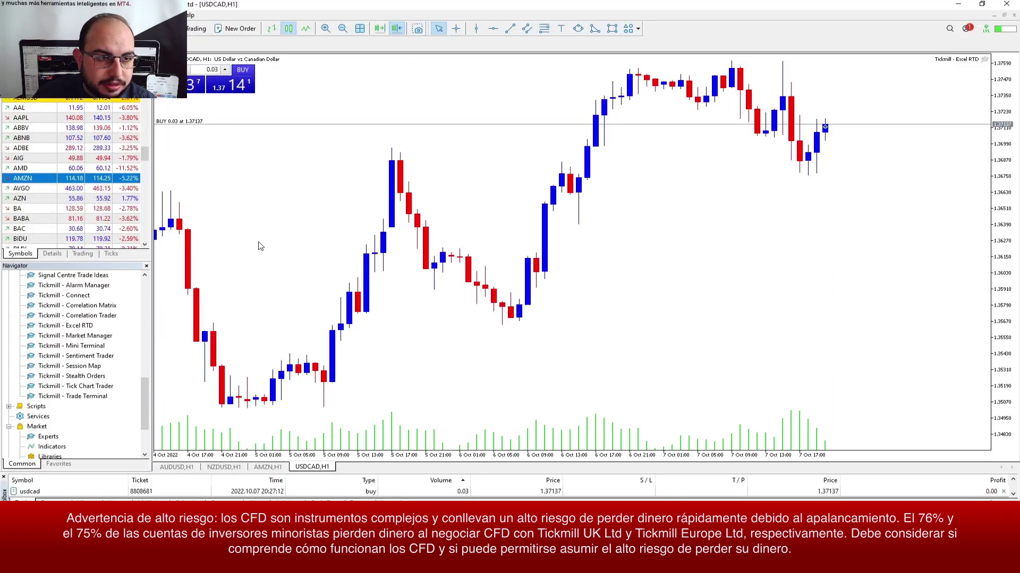
# Step: Change E15's test formula from bidAAPL to bidAMZN, then return to MetaTrader
pyautogui.hotkey('alt', 'Tab')
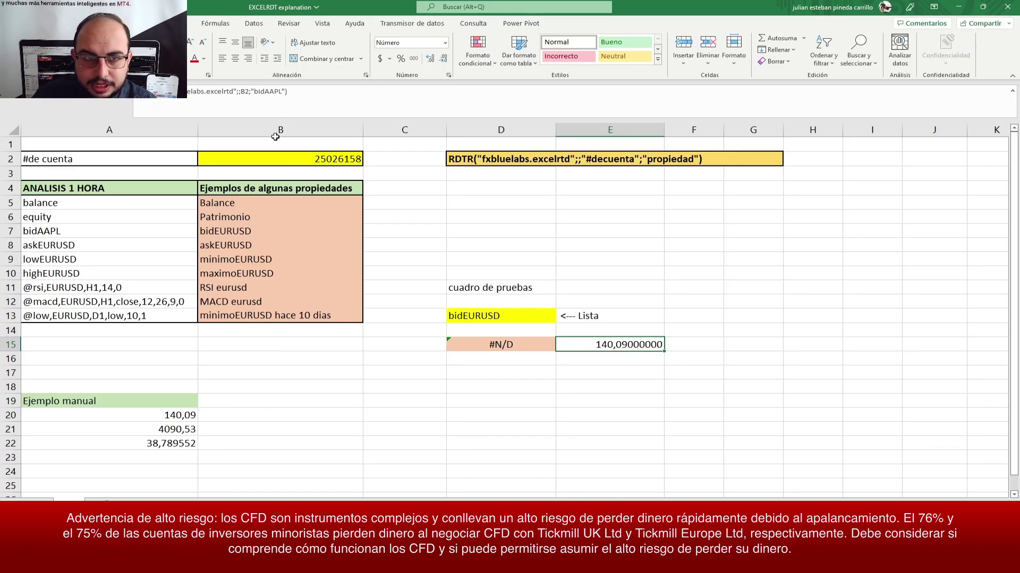
pyautogui.click(281, 92)
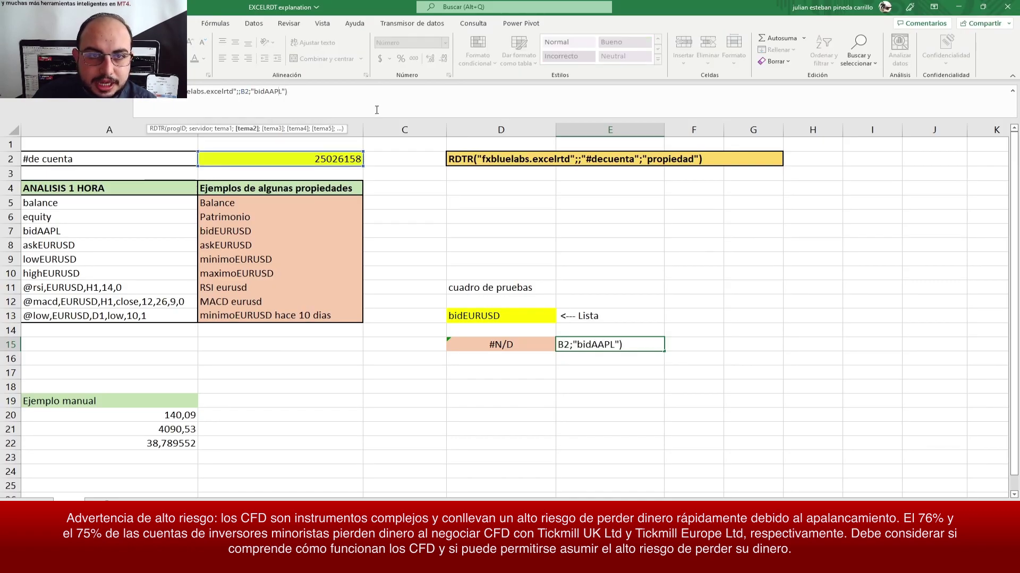
pyautogui.press('BackSpace')
pyautogui.press('BackSpace')
pyautogui.press('BackSpace')
pyautogui.write('MZN')
pyautogui.press('Return')
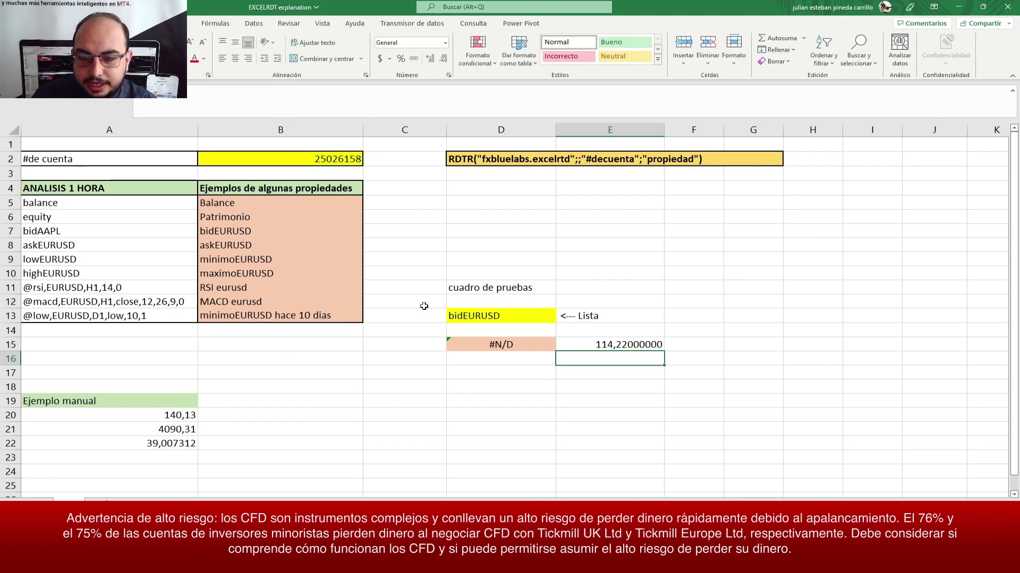
pyautogui.click(589, 348)
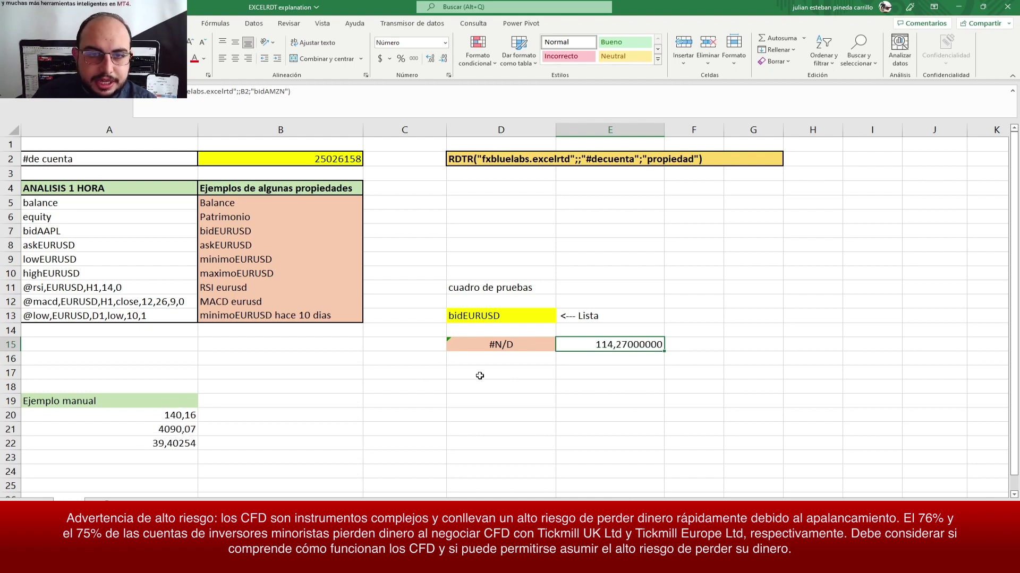
pyautogui.hotkey('alt', 'Tab')
pyautogui.scroll(-5, 59, 221)
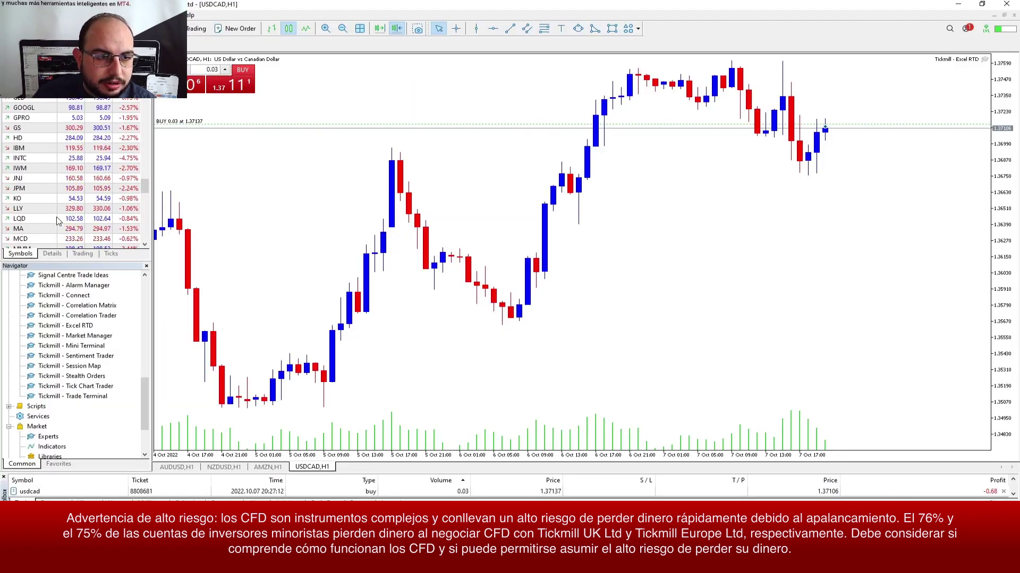
# Step: Scroll MetaTrader's Market Watch down and back up to the stock indices, then return to Excel
pyautogui.scroll(-3, 58, 221)
pyautogui.scroll(-5, 58, 221)
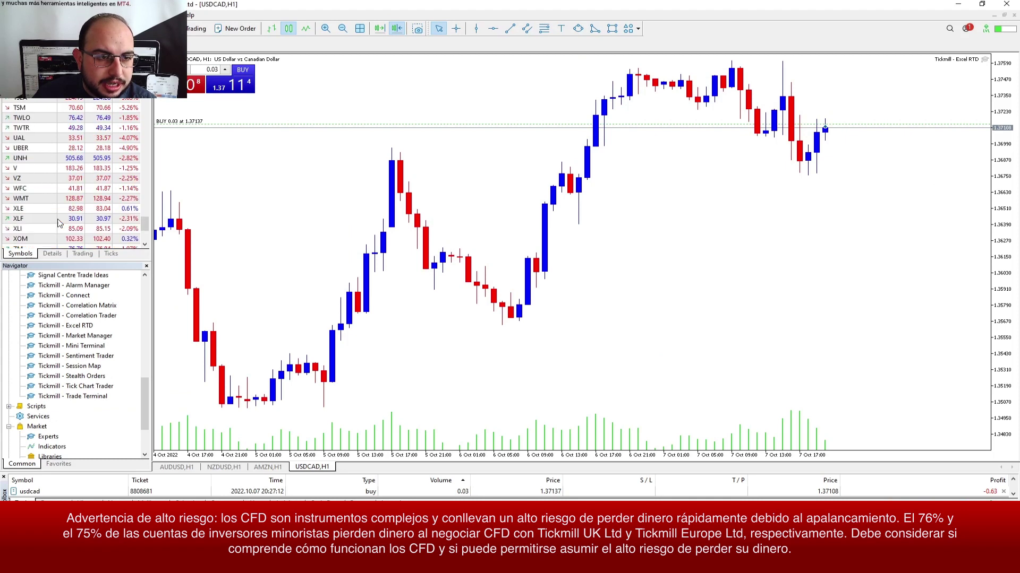
pyautogui.scroll(3, 58, 222)
pyautogui.scroll(2, 59, 220)
pyautogui.scroll(2, 58, 217)
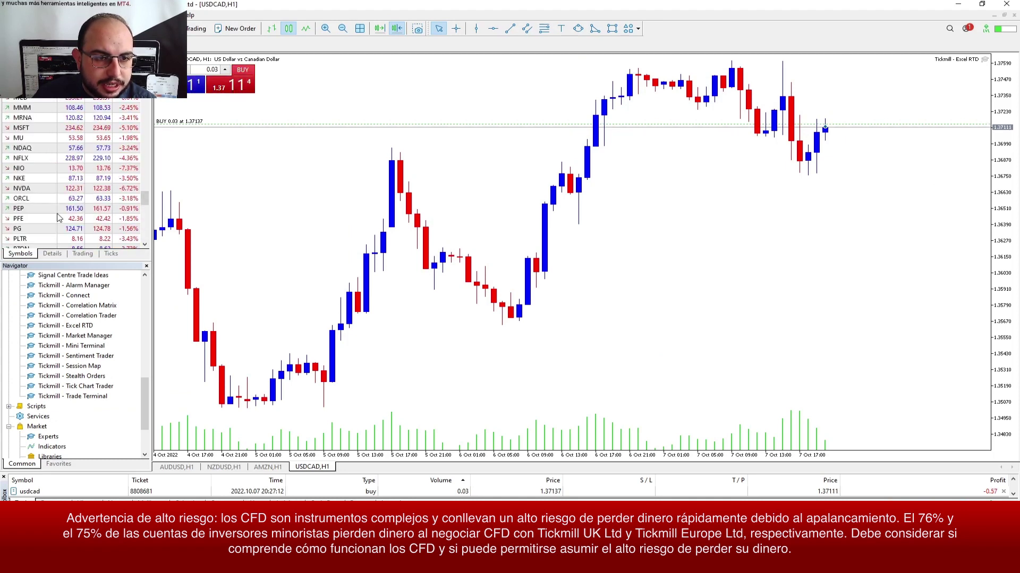
pyautogui.scroll(5, 59, 218)
pyautogui.scroll(3, 39, 208)
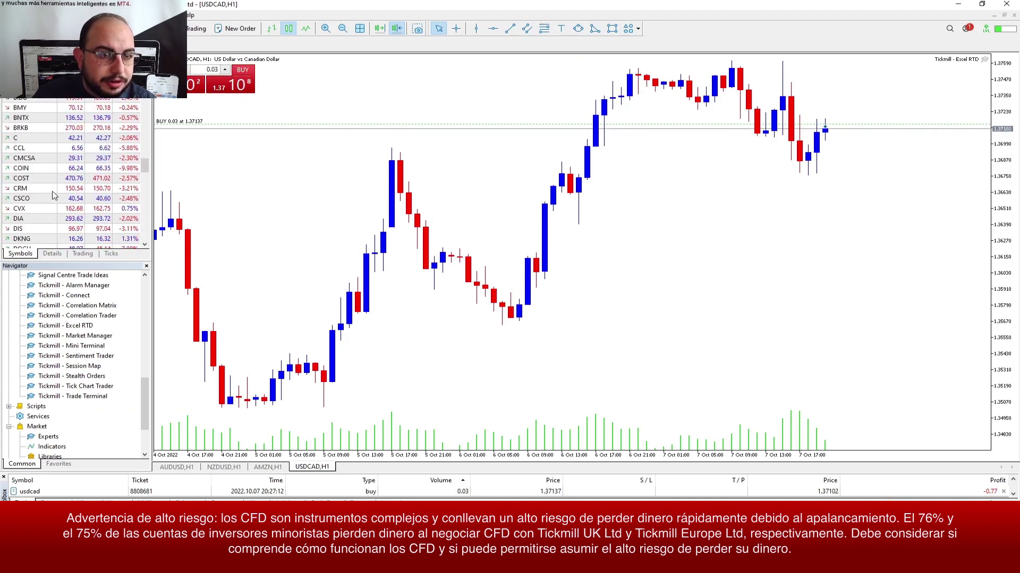
pyautogui.scroll(4, 53, 209)
pyautogui.scroll(3, 70, 212)
pyautogui.scroll(5, 81, 209)
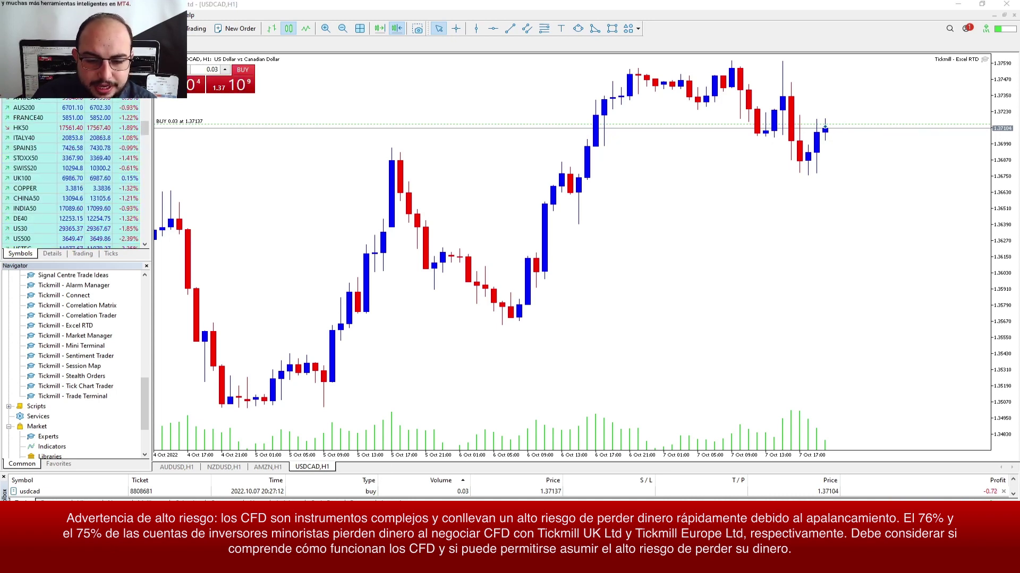
pyautogui.click(372, 462)
# Step: Review D15 and E15, then switch to the Super modelo forex renovado workbook
pyautogui.click(509, 344)
pyautogui.press('Right')
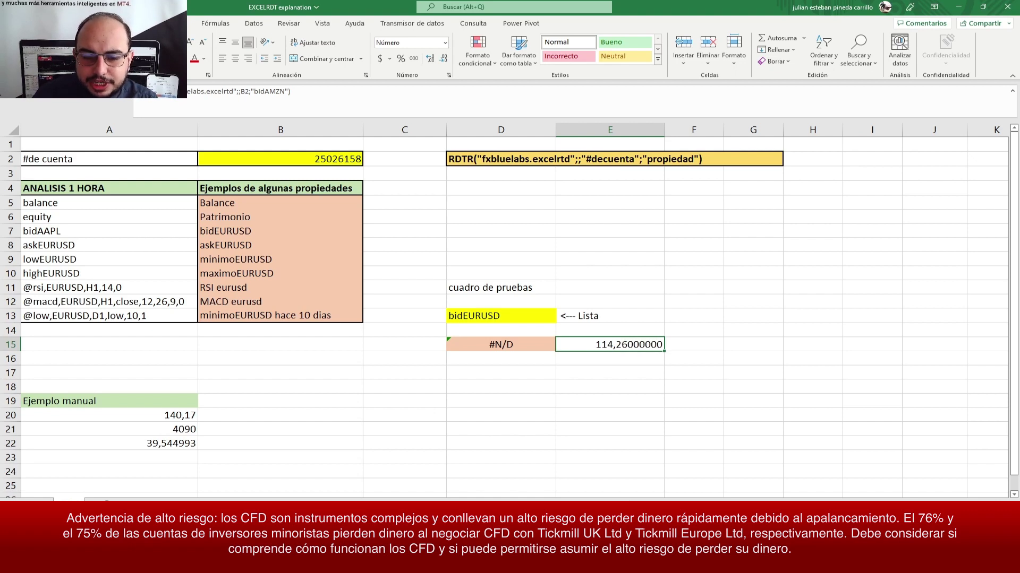
pyautogui.click(632, 472)
# Step: Inspect the RTD formulas for BRENT Ask, USDCAD Bid, EURUSD Ask, the Bollinger bands, and A1's timestamp
pyautogui.click(237, 259)
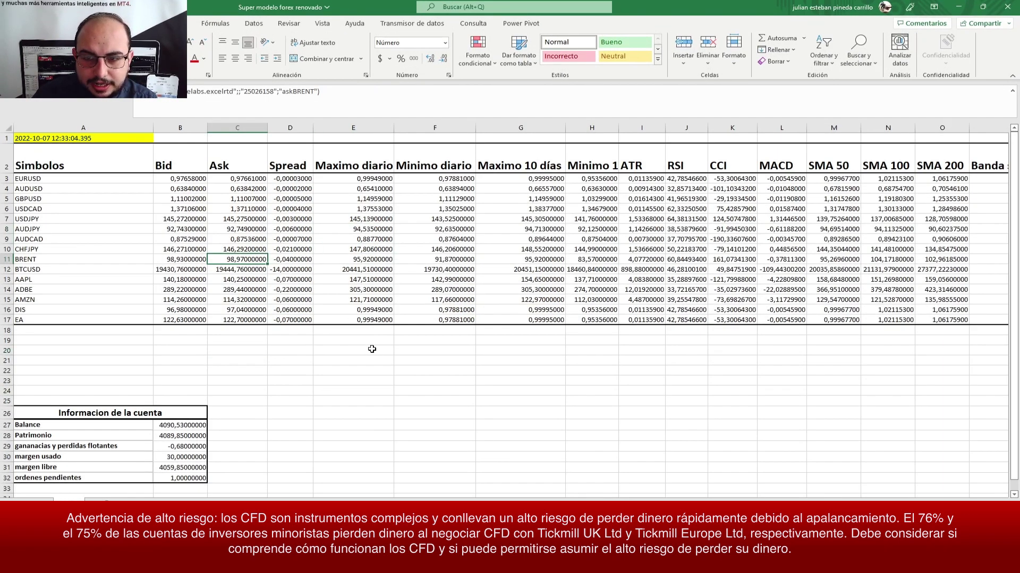
pyautogui.click(192, 208)
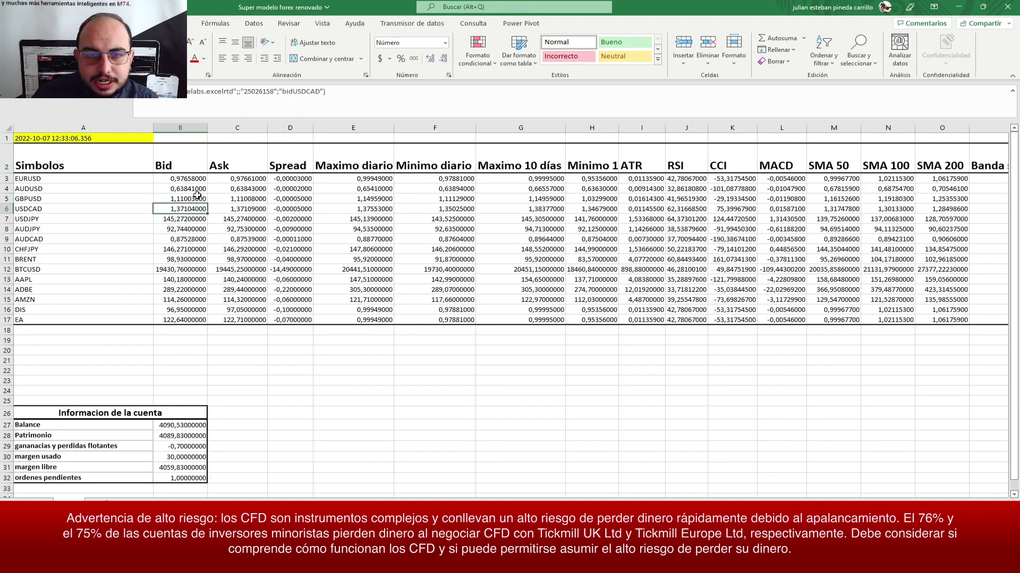
pyautogui.click(233, 179)
pyautogui.press('Right')
pyautogui.press('Right')
pyautogui.press('Right')
pyautogui.press('Right')
pyautogui.press('Right')
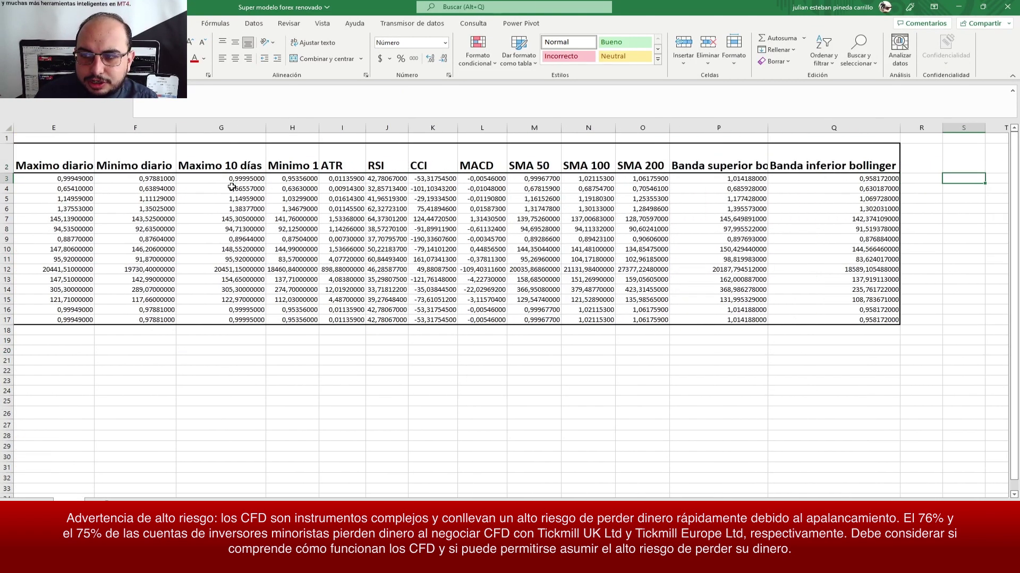
pyautogui.press('Right')
pyautogui.press('Right')
pyautogui.press('Right')
pyautogui.press('Right')
pyautogui.press('Right')
pyautogui.press('Right')
pyautogui.press('Home')
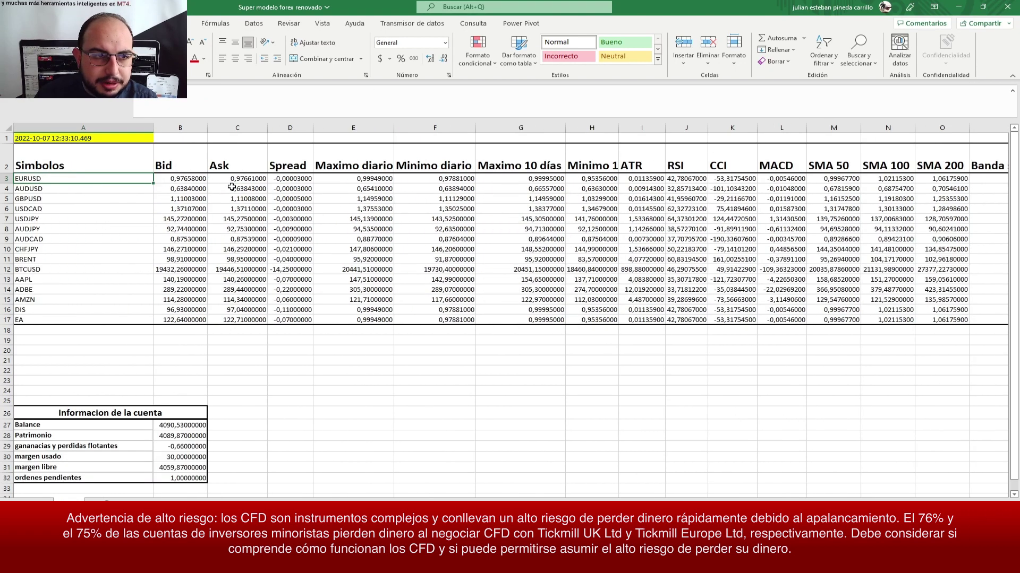
pyautogui.click(74, 138)
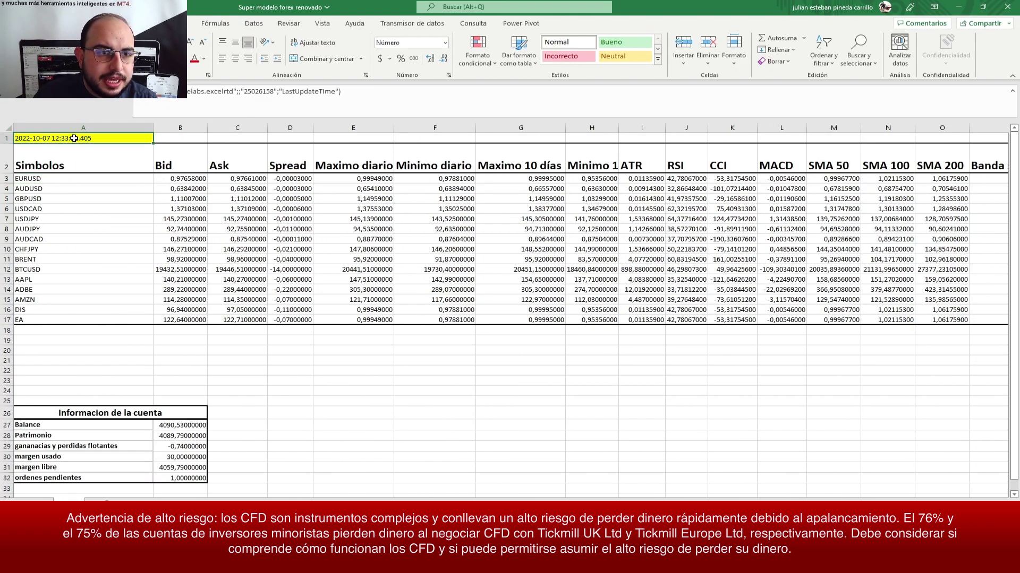
pyautogui.click(297, 92)
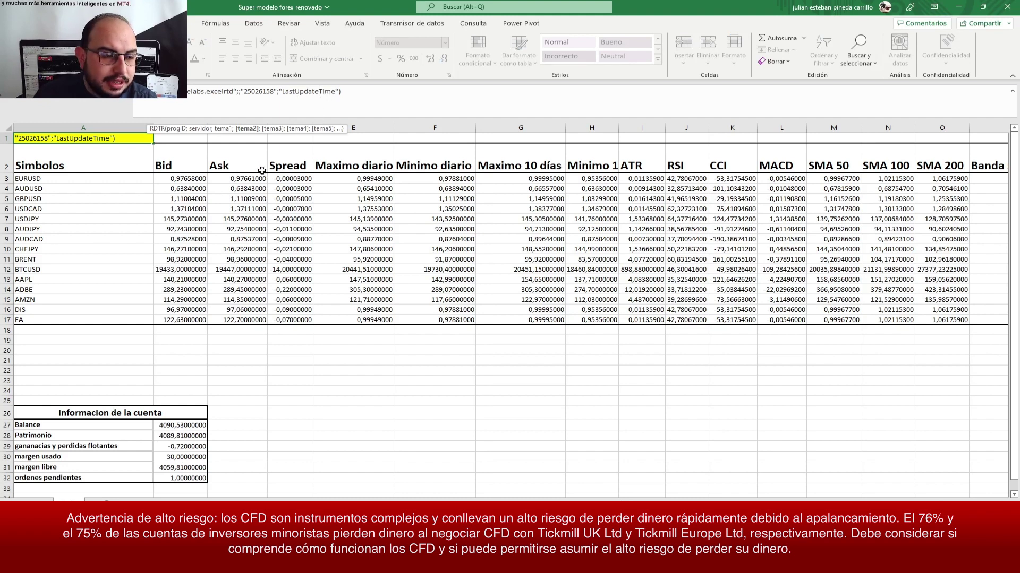
pyautogui.press('Escape')
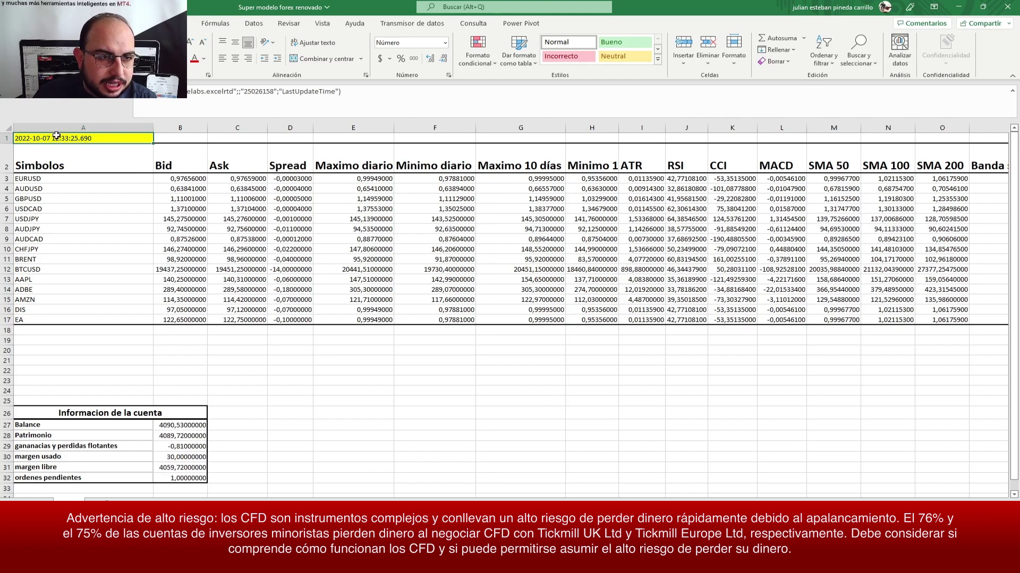
# Step: Step through the symbol list from EURUSD down to ADBE and the AAPL Bid value
pyautogui.click(146, 262)
pyautogui.click(127, 181)
pyautogui.press('Down')
pyautogui.press('Down')
pyautogui.press('Down')
pyautogui.press('Down')
pyautogui.press('Down')
pyautogui.press('Down')
pyautogui.press('Up')
pyautogui.press('Up')
pyautogui.press('Up')
pyautogui.press('Up')
pyautogui.press('Down')
pyautogui.press('Down')
pyautogui.press('Down')
pyautogui.press('Down')
pyautogui.press('Down')
pyautogui.press('Down')
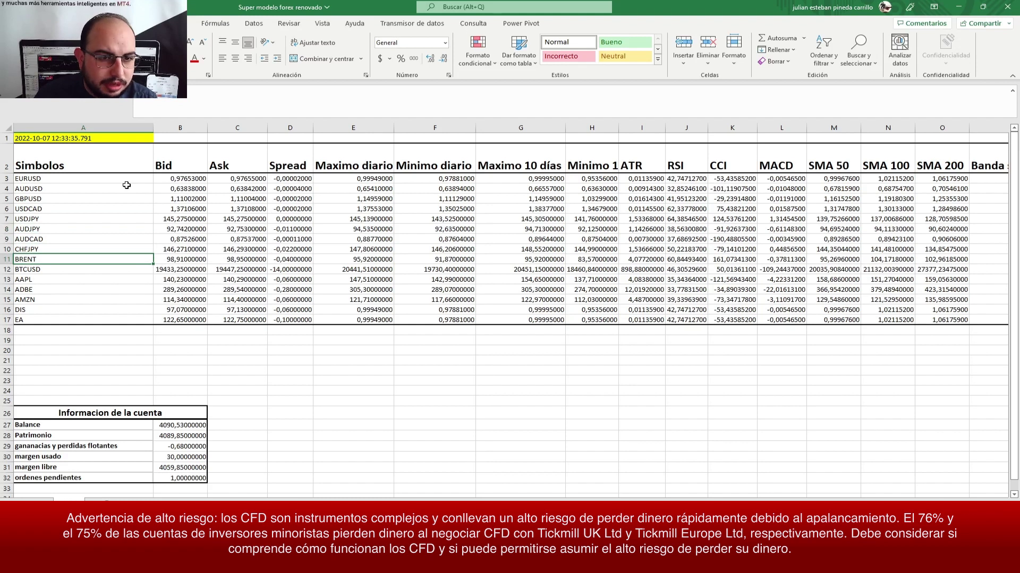
pyautogui.press('Down')
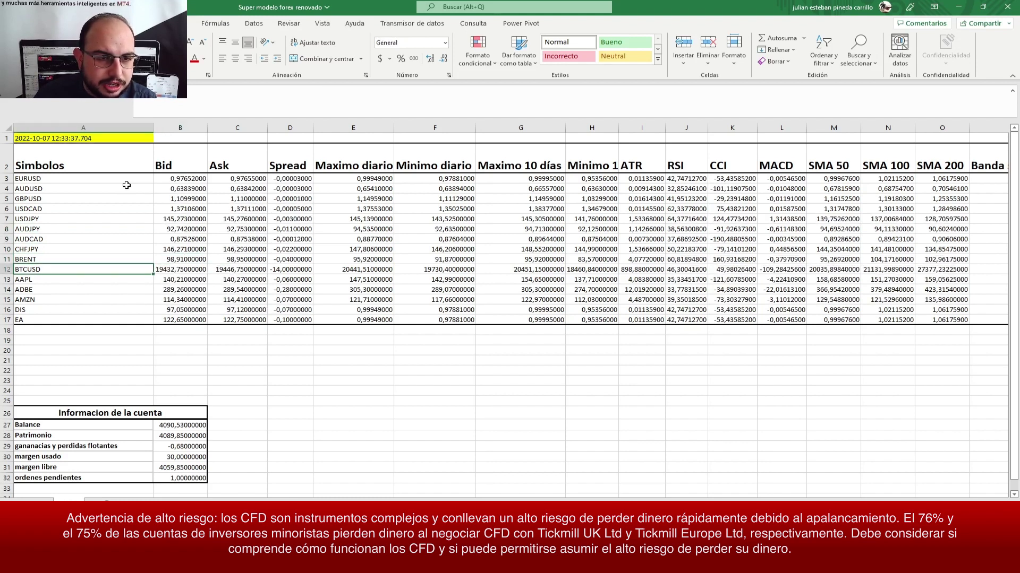
pyautogui.press('Down')
pyautogui.press('Down')
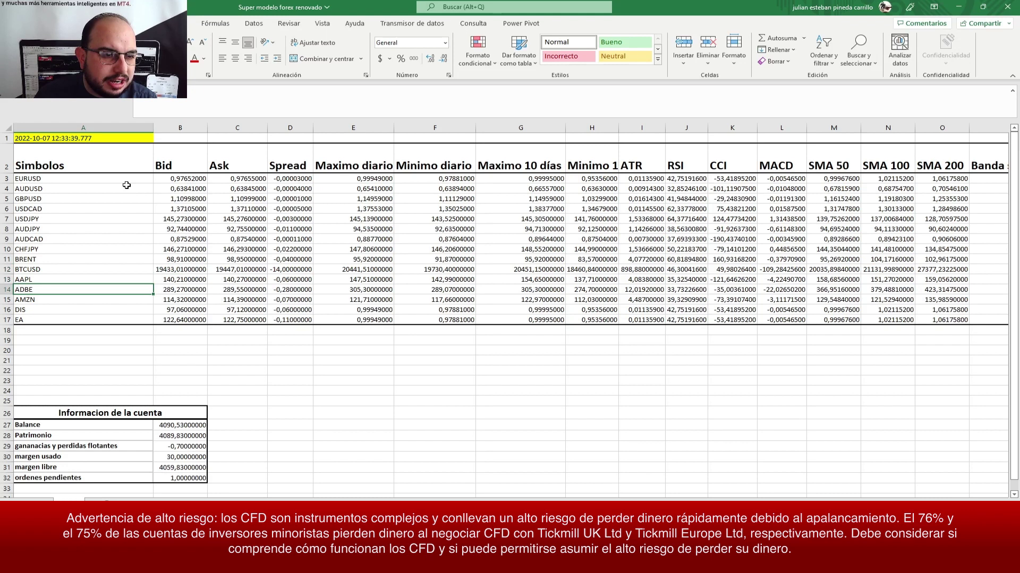
pyautogui.press('Down')
pyautogui.press('Down')
pyautogui.press('Down')
pyautogui.press('Down')
pyautogui.press('Right')
pyautogui.press('Right')
pyautogui.press('Up')
pyautogui.press('Up')
pyautogui.press('Up')
pyautogui.press('Up')
pyautogui.press('Up')
pyautogui.press('Left')
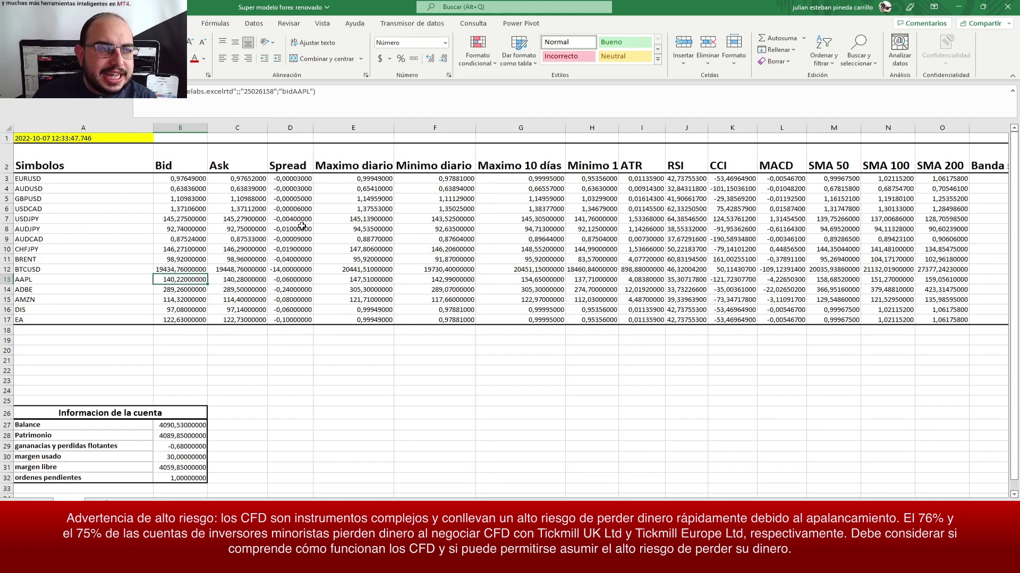
pyautogui.click(187, 179)
pyautogui.click(212, 178)
pyautogui.click(187, 187)
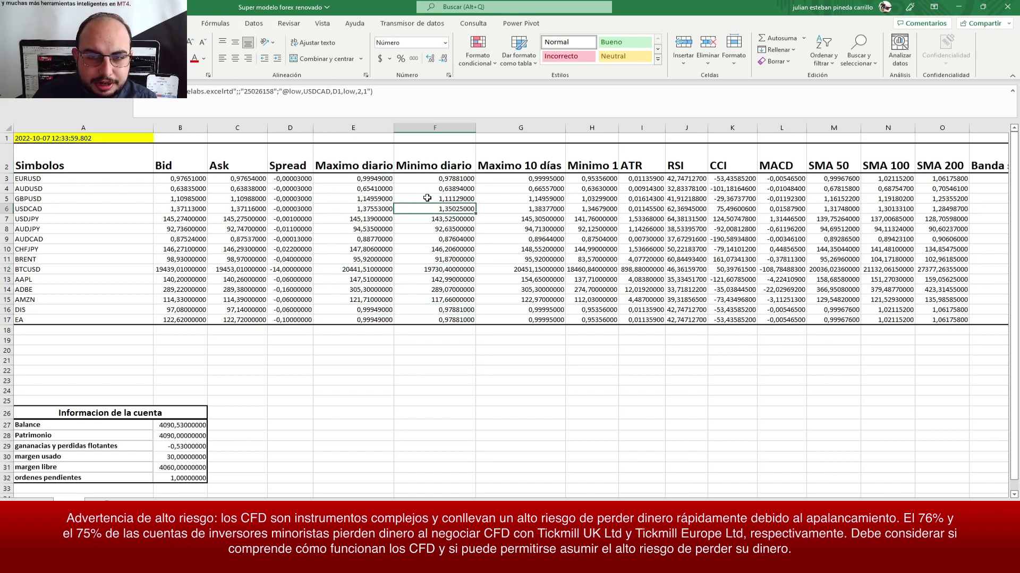
pyautogui.click(531, 256)
pyautogui.click(507, 229)
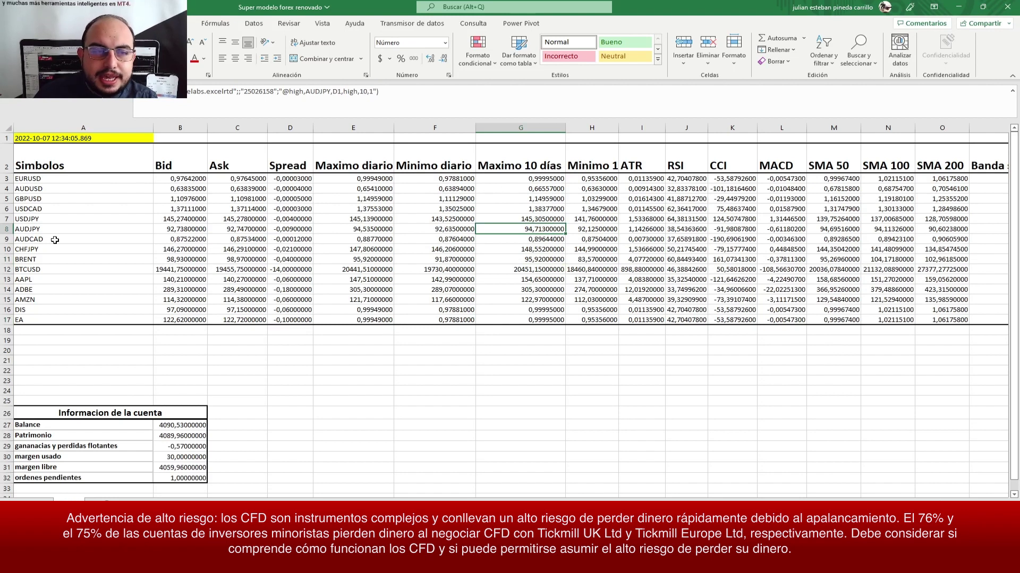
pyautogui.click(531, 179)
pyautogui.click(520, 278)
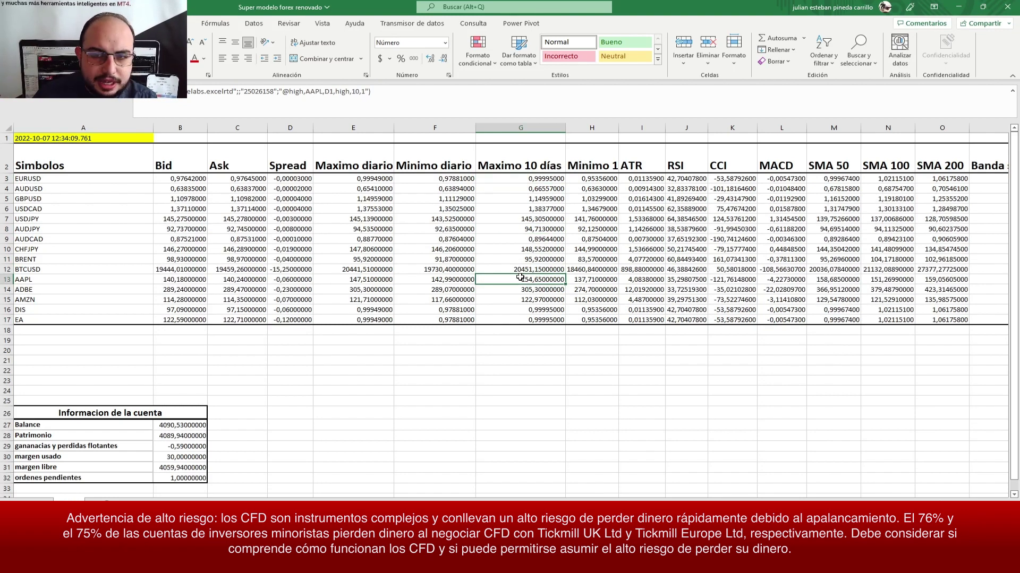
pyautogui.click(538, 197)
pyautogui.click(536, 229)
pyautogui.click(611, 229)
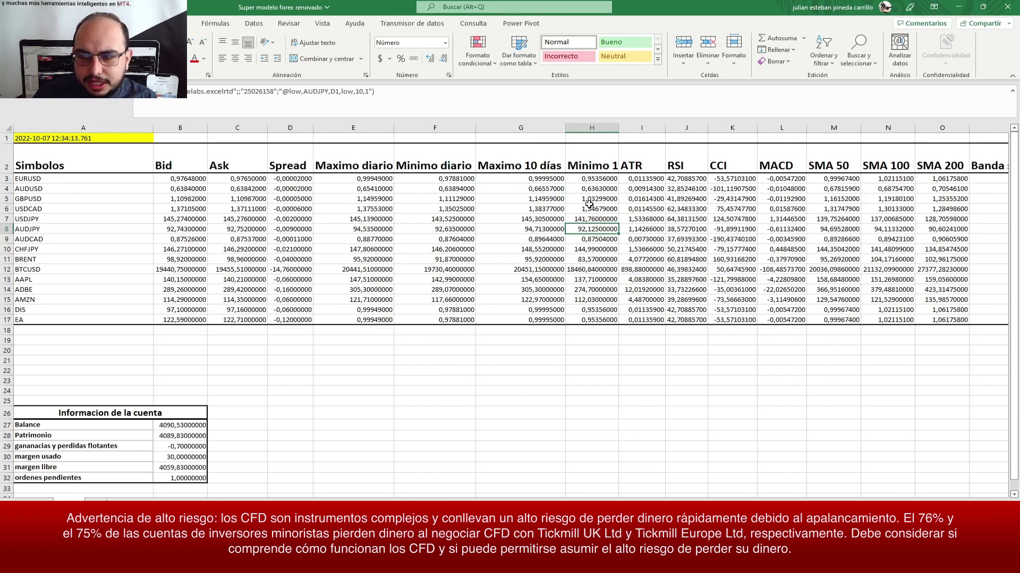
pyautogui.click(646, 190)
pyautogui.press('Up')
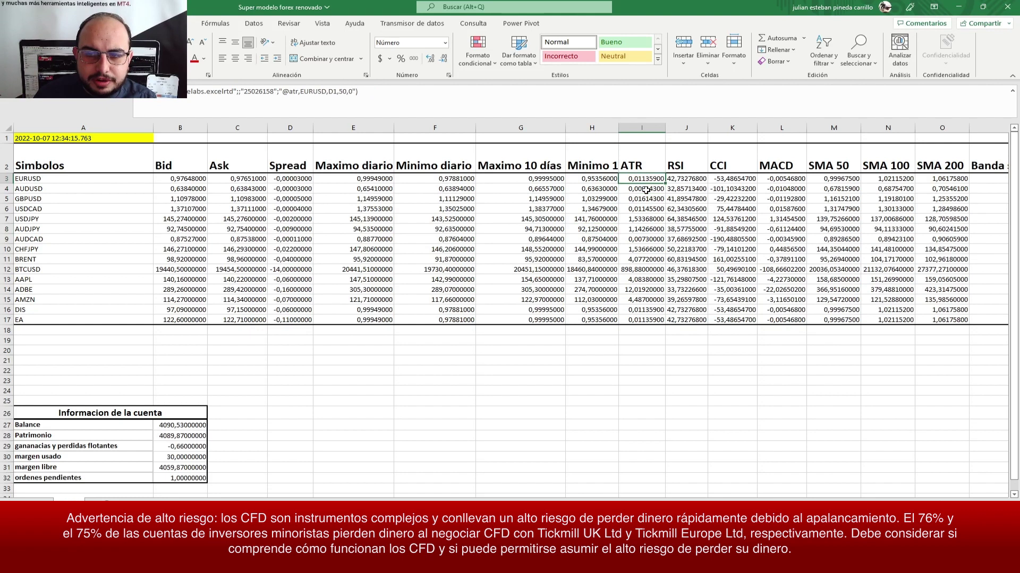
pyautogui.press('Down')
pyautogui.press('Down')
pyautogui.press('Down')
pyautogui.press('Down')
pyautogui.press('Down')
pyautogui.press('Down')
pyautogui.press('Down')
pyautogui.press('Down')
pyautogui.press('Down')
pyautogui.press('Down')
pyautogui.press('Down')
pyautogui.press('Down')
pyautogui.press('Down')
pyautogui.press('Down')
pyautogui.press('Up')
pyautogui.press('Up')
pyautogui.press('Up')
pyautogui.press('Up')
pyautogui.press('Up')
pyautogui.press('Up')
pyautogui.press('Up')
pyautogui.press('Right')
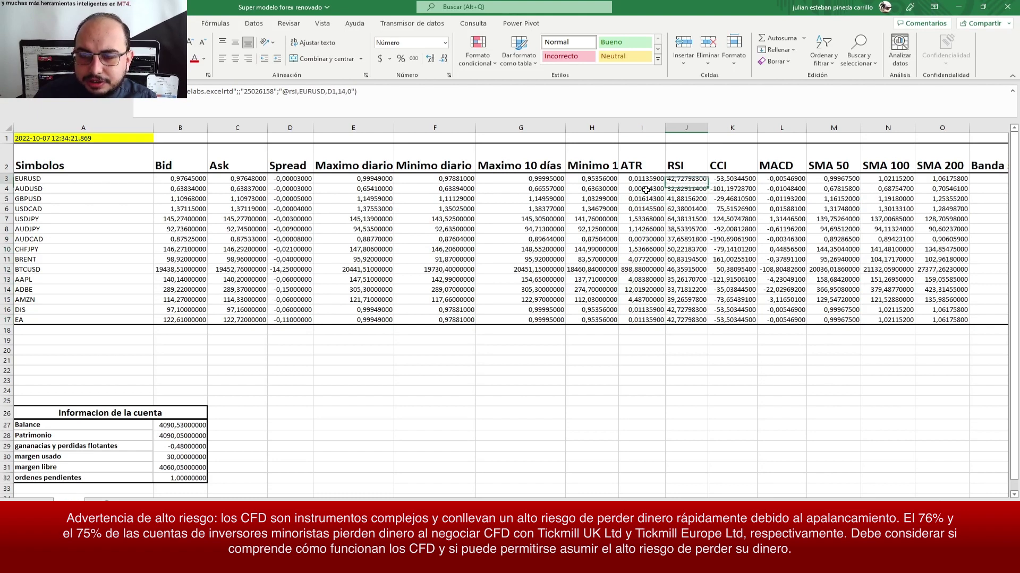
pyautogui.press('Down')
pyautogui.press('Down')
pyautogui.press('Down')
pyautogui.press('Down')
pyautogui.press('Right')
pyautogui.press('Up')
pyautogui.press('Up')
pyautogui.press('Up')
pyautogui.press('Up')
pyautogui.press('Right')
pyautogui.press('Right')
pyautogui.press('Left')
pyautogui.press('Up')
pyautogui.press('Down')
pyautogui.press('Down')
pyautogui.press('Down')
pyautogui.press('Down')
pyautogui.press('Up')
pyautogui.press('Up')
pyautogui.press('Up')
pyautogui.press('Up')
pyautogui.press('Right')
pyautogui.press('Up')
pyautogui.press('Right')
pyautogui.press('Right')
pyautogui.press('Right')
pyautogui.press('Left')
pyautogui.press('Left')
pyautogui.press('Left')
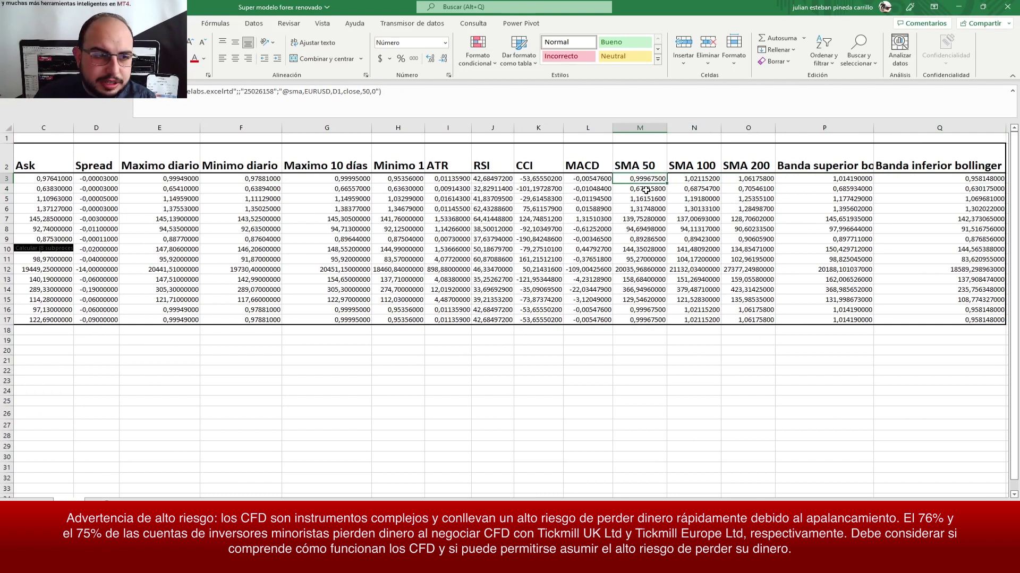
pyautogui.press('Down')
pyautogui.press('Down')
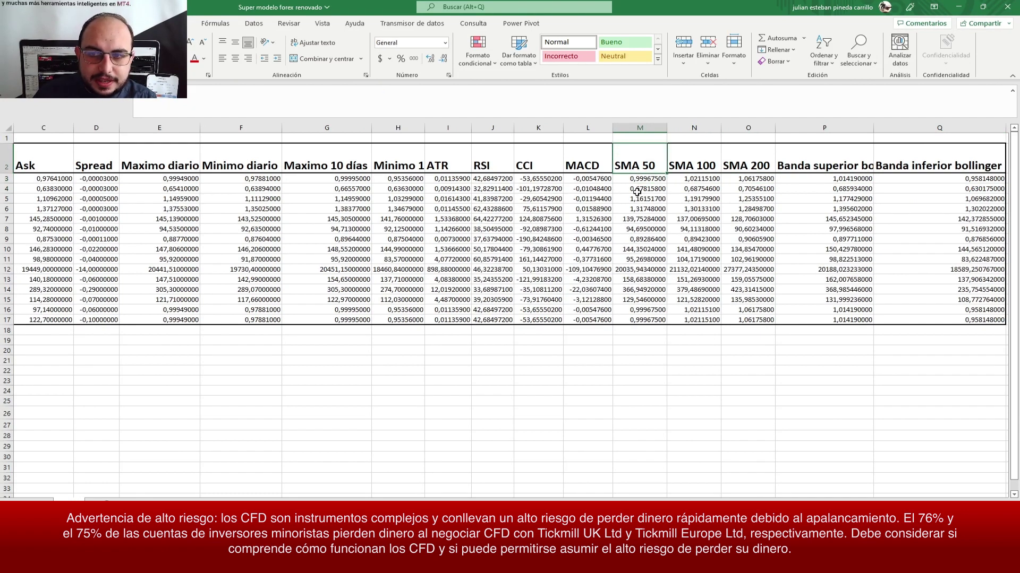
pyautogui.press('Down')
pyautogui.press('Down')
pyautogui.press('Right')
pyautogui.press('Up')
pyautogui.press('Up')
pyautogui.press('Right')
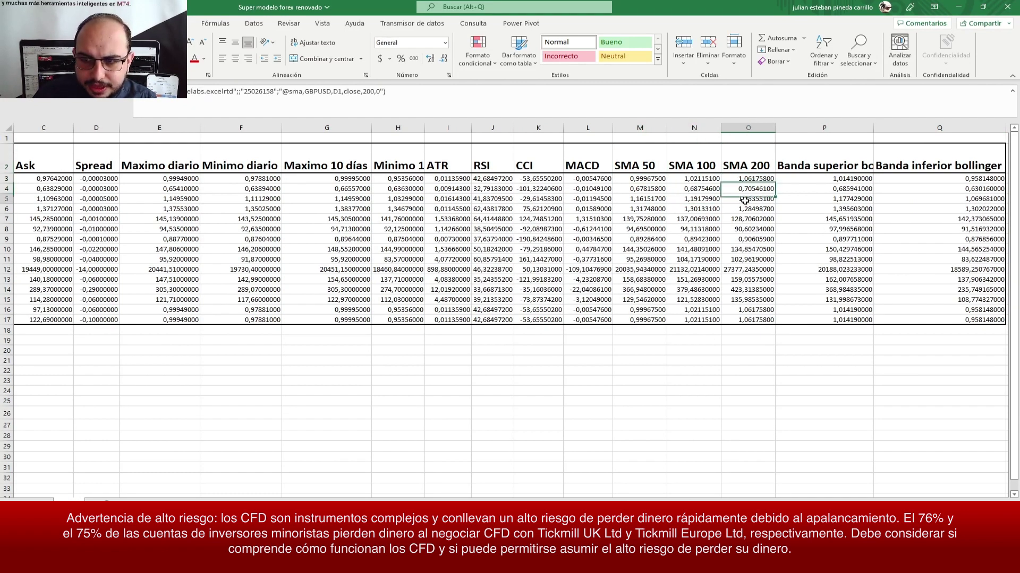
pyautogui.press('Left')
pyautogui.press('Left')
pyautogui.press('Right')
pyautogui.press('Right')
pyautogui.press('Down')
pyautogui.moveTo(640, 189); pyautogui.dragTo(753, 313)
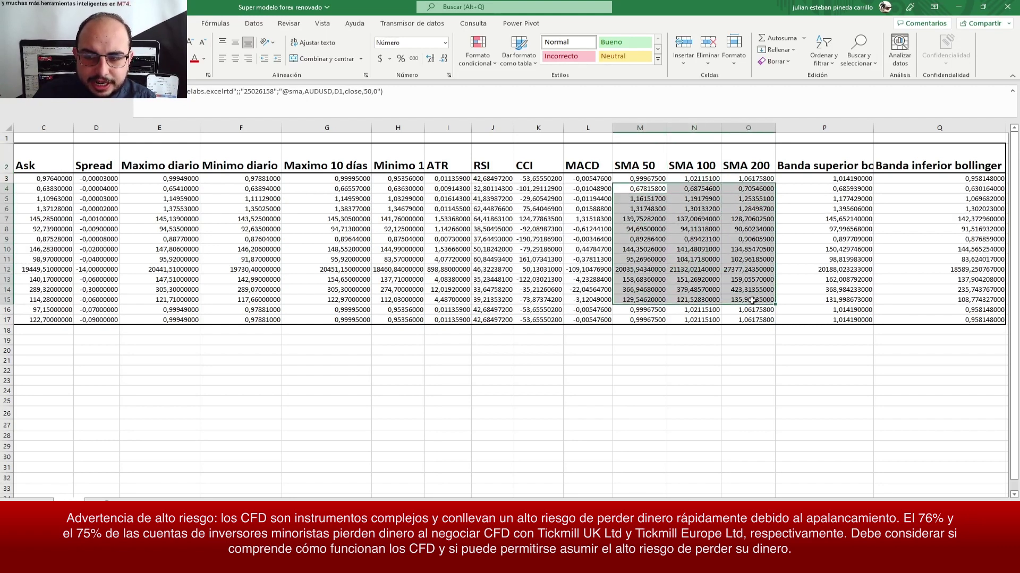
pyautogui.click(664, 199)
pyautogui.moveTo(630, 179); pyautogui.dragTo(754, 318)
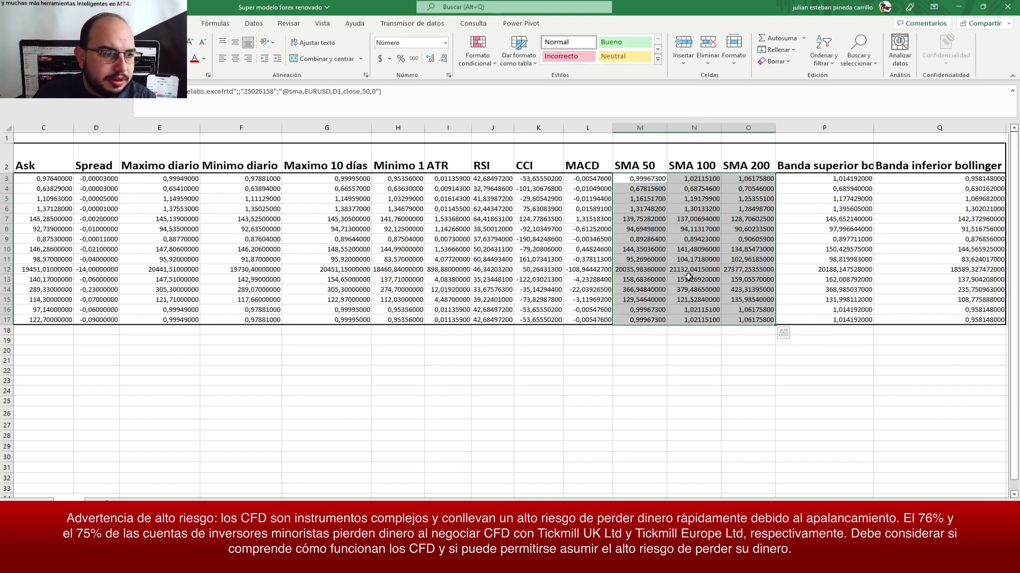
pyautogui.click(816, 208)
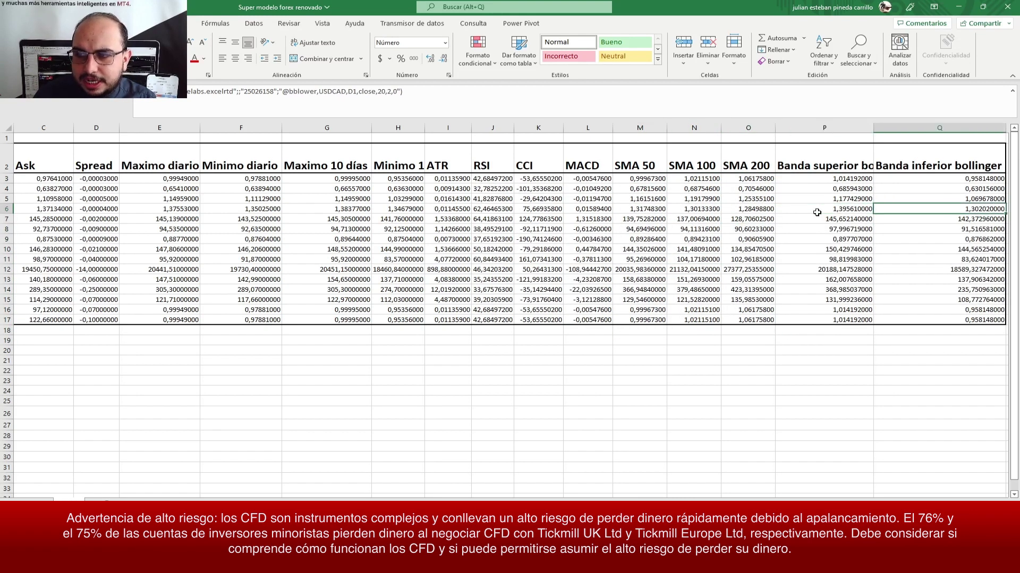
pyautogui.hscroll(1, 816, 212)
pyautogui.press('Up')
pyautogui.press('Up')
pyautogui.press('Up')
pyautogui.press('Right')
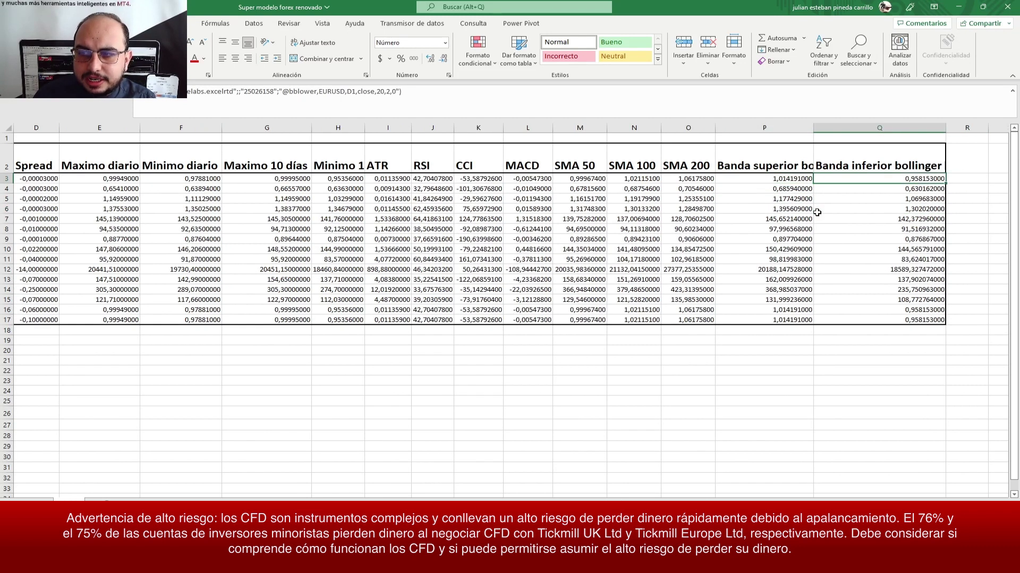
pyautogui.press('Down')
pyautogui.press('Down')
pyautogui.press('Down')
pyautogui.press('Down')
pyautogui.press('Down')
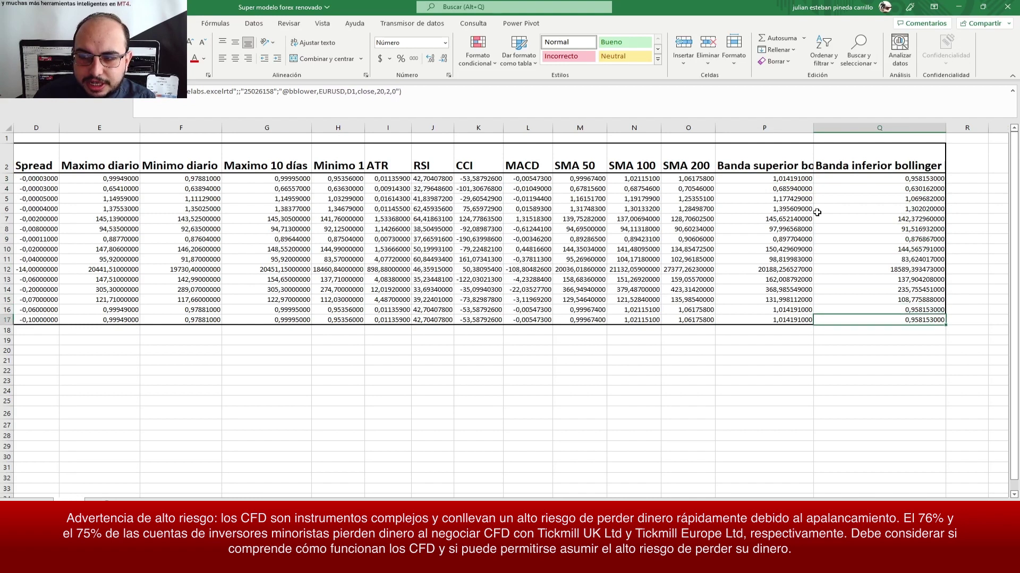
pyautogui.press('Left')
pyautogui.press('Left')
pyautogui.press('Left')
pyautogui.press('Left')
pyautogui.press('Left')
pyautogui.press('Left')
pyautogui.press('Left')
pyautogui.press('Left')
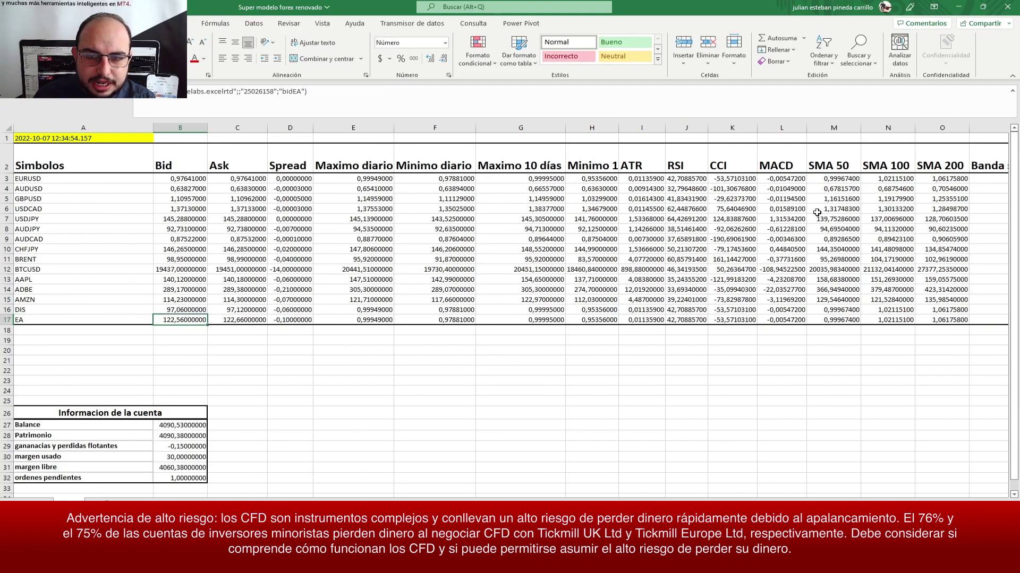
pyautogui.press('Left')
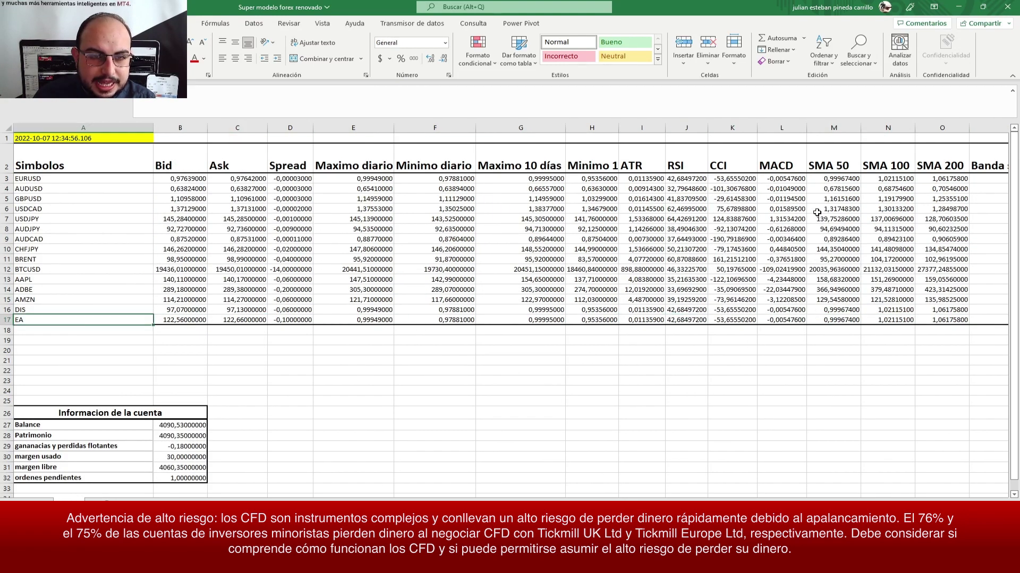
pyautogui.click(352, 199)
# Step: Check the ATR and RSI formulas and select the RSI values in column J
pyautogui.click(658, 208)
pyautogui.moveTo(674, 181); pyautogui.dragTo(675, 320)
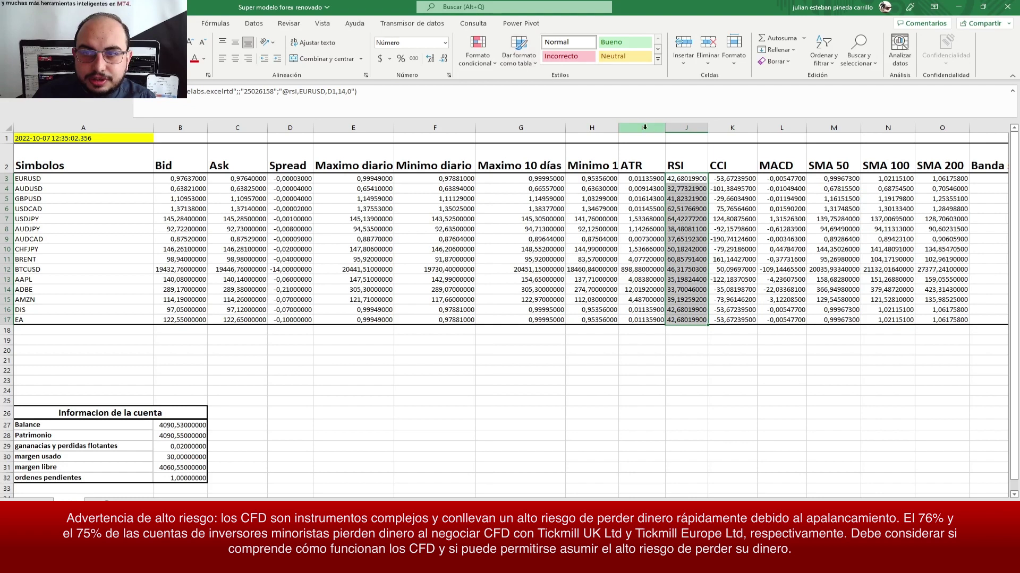
pyautogui.click(691, 219)
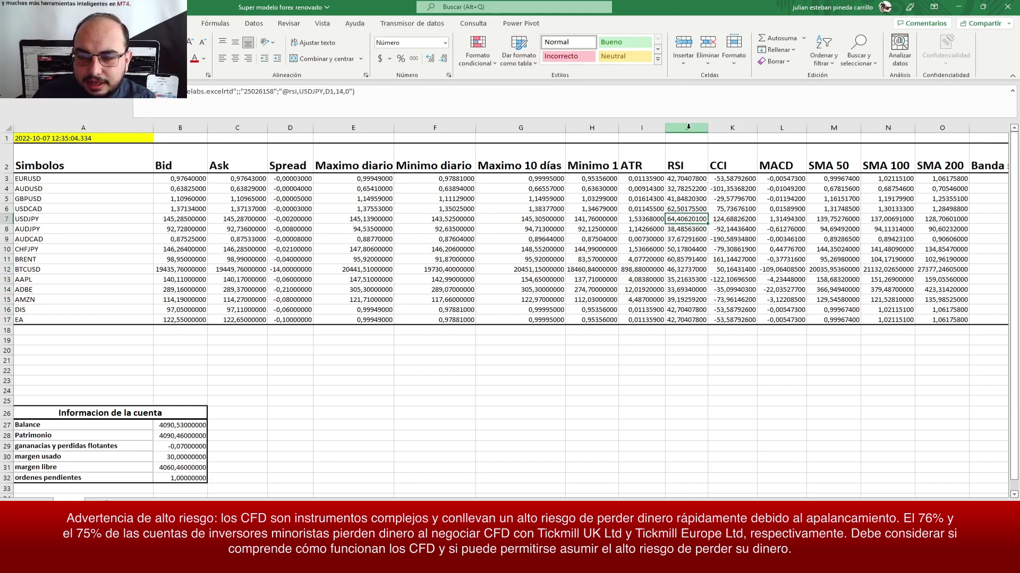
pyautogui.moveTo(686, 142); pyautogui.dragTo(684, 319)
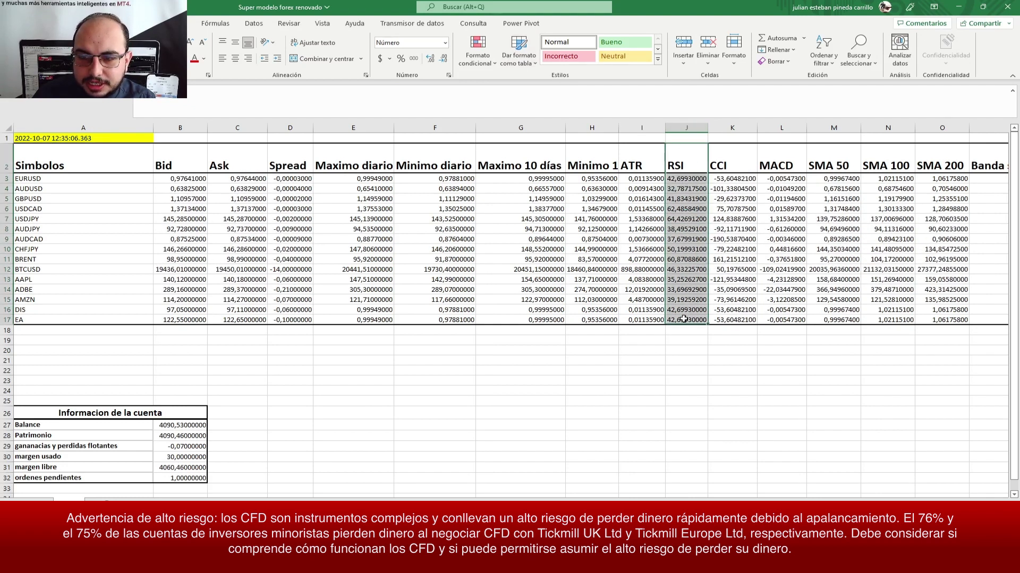
pyautogui.moveTo(685, 178); pyautogui.dragTo(686, 320)
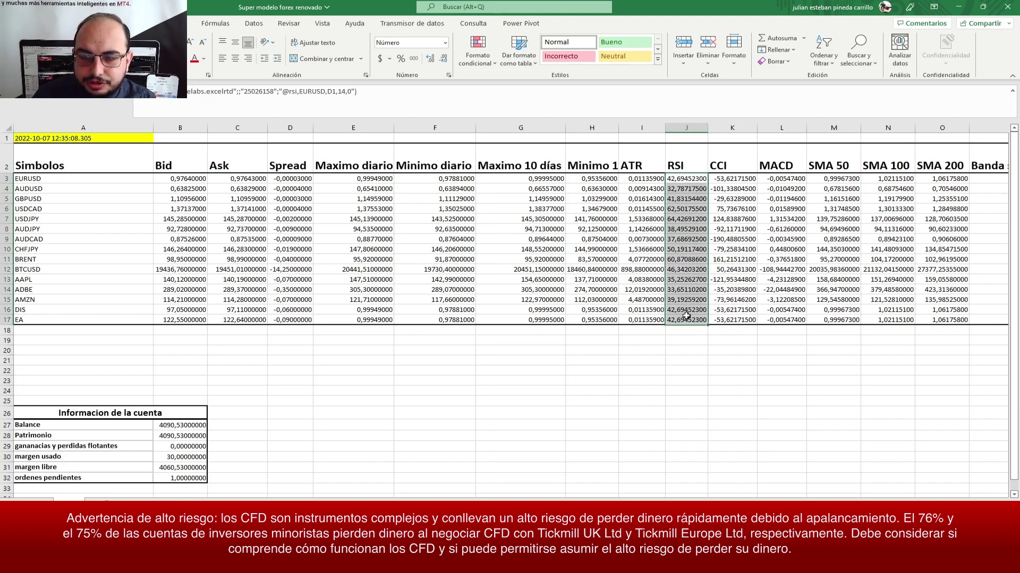
# Step: Create a new conditional formatting rule for cell values greater than or equal to 70
pyautogui.click(480, 50)
pyautogui.moveTo(548, 107)
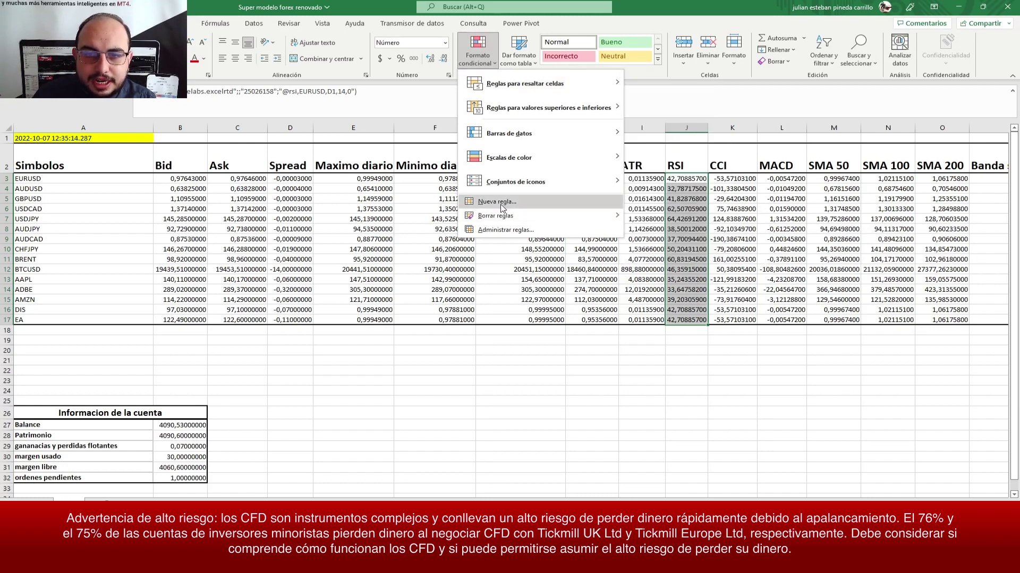
pyautogui.click(502, 202)
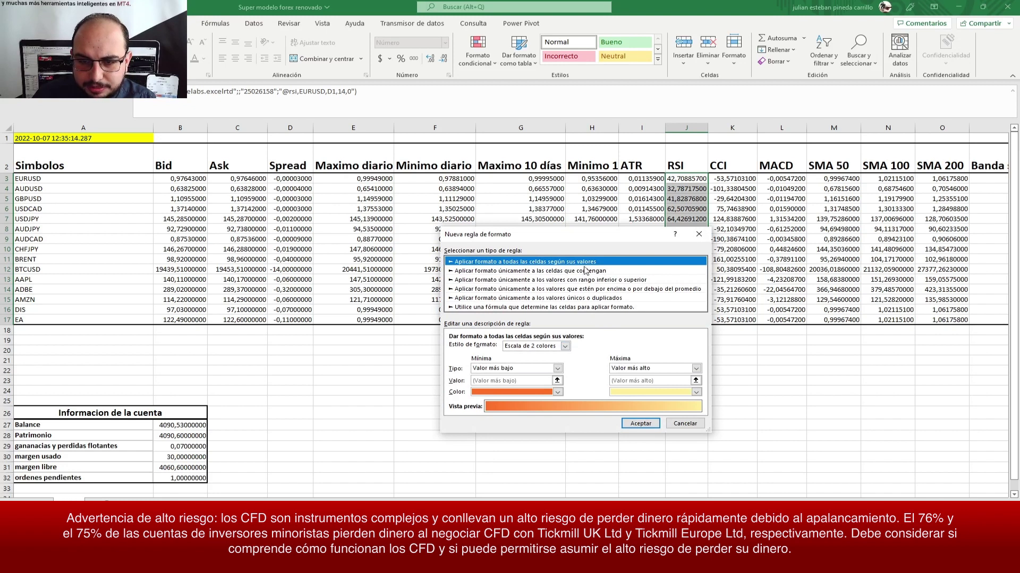
pyautogui.click(534, 308)
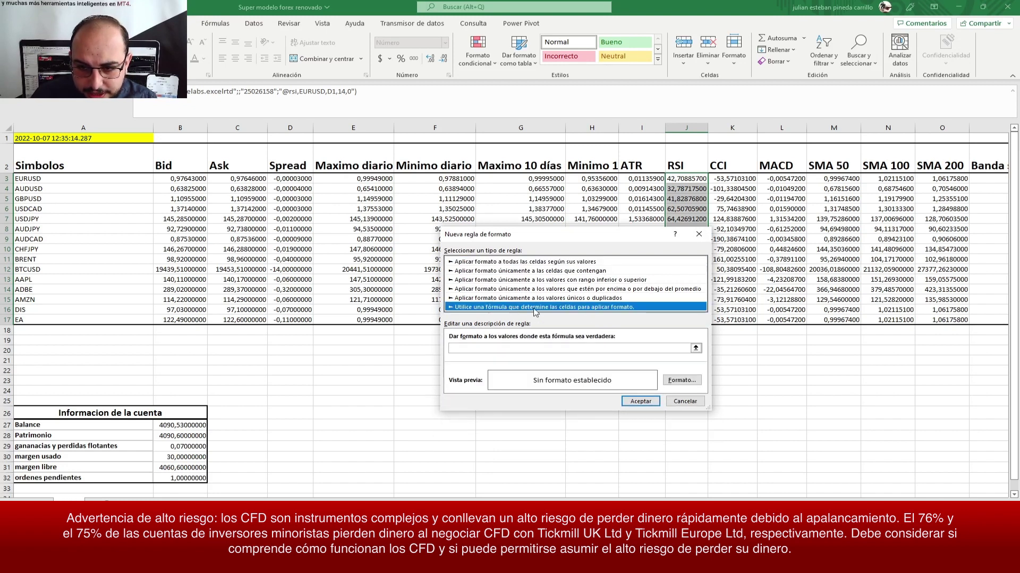
pyautogui.click(543, 298)
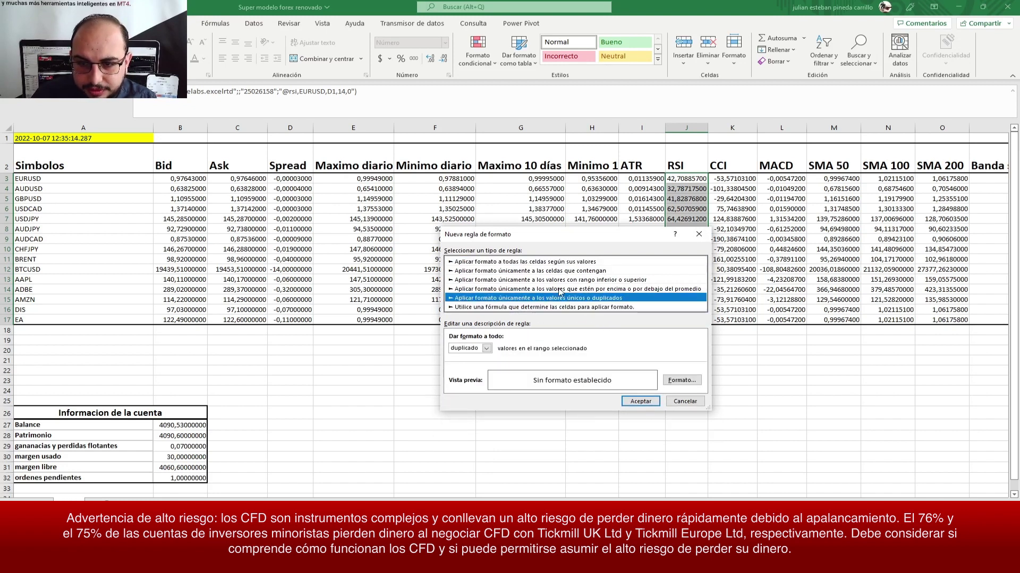
pyautogui.click(566, 282)
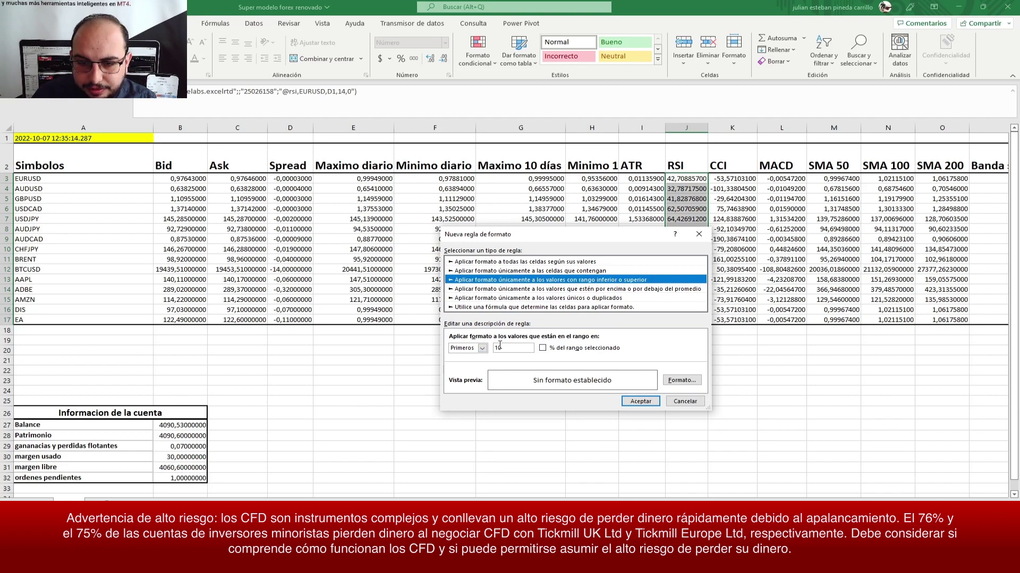
pyautogui.click(482, 348)
pyautogui.click(483, 349)
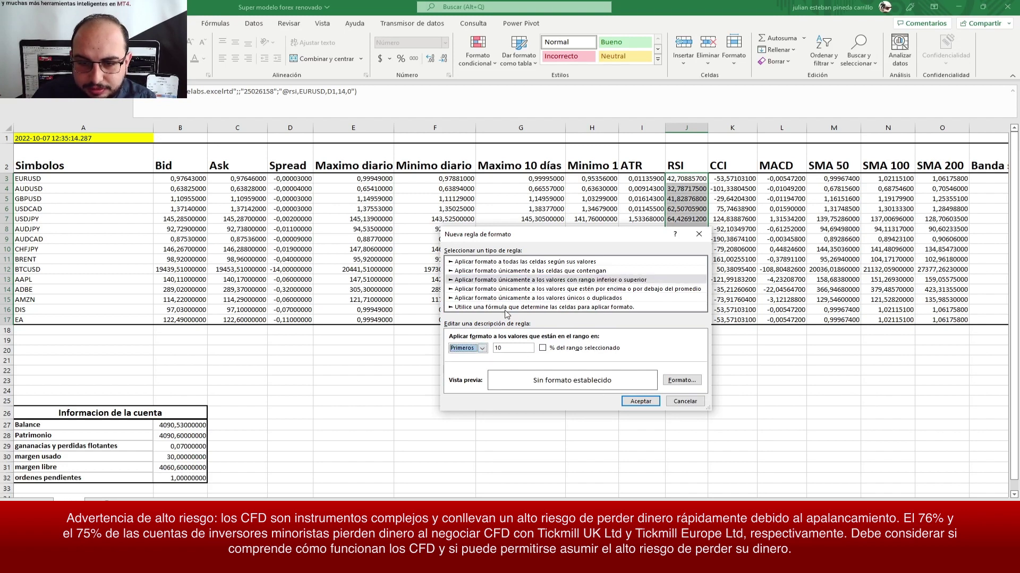
pyautogui.click(520, 274)
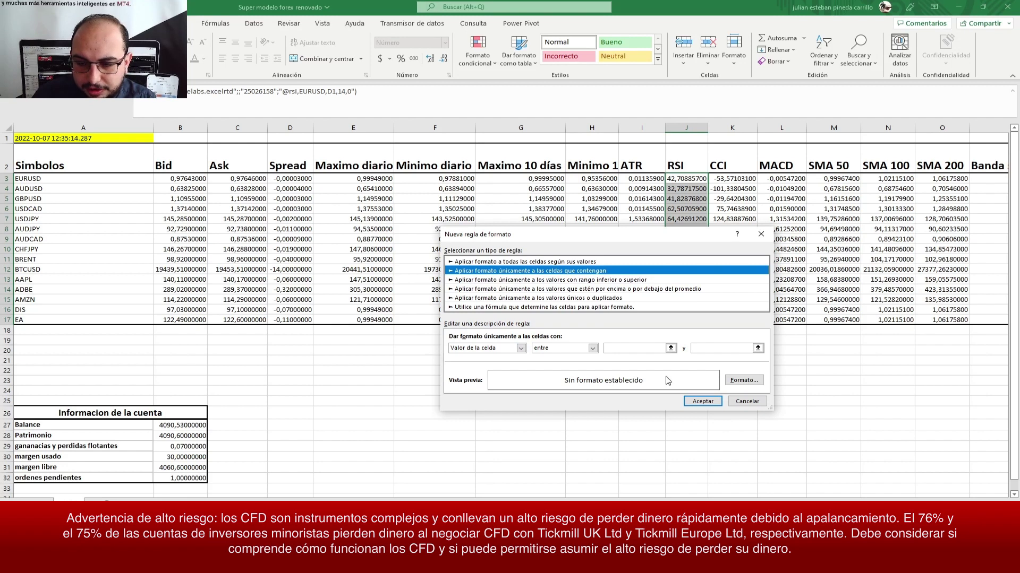
pyautogui.click(521, 348)
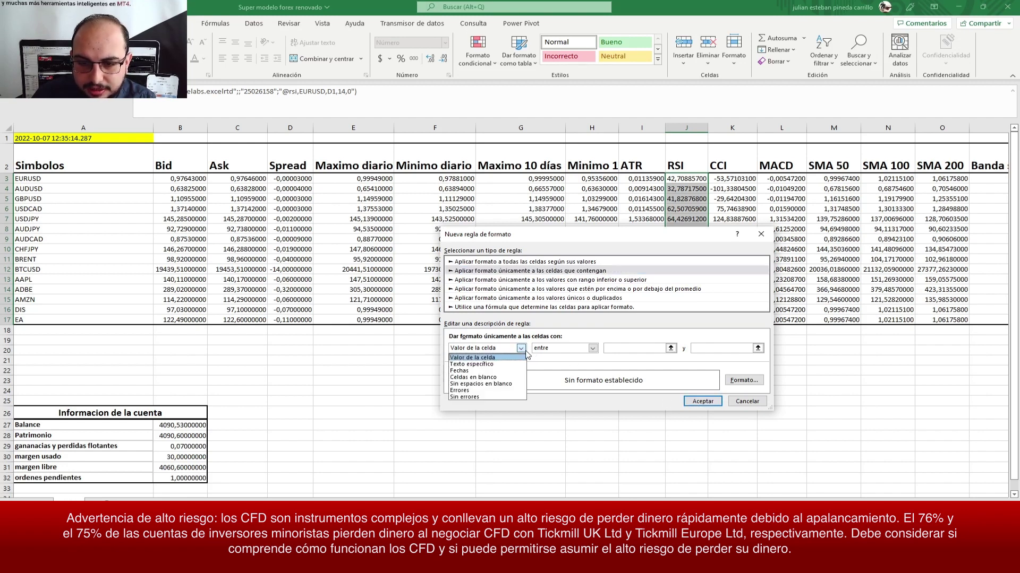
pyautogui.click(593, 350)
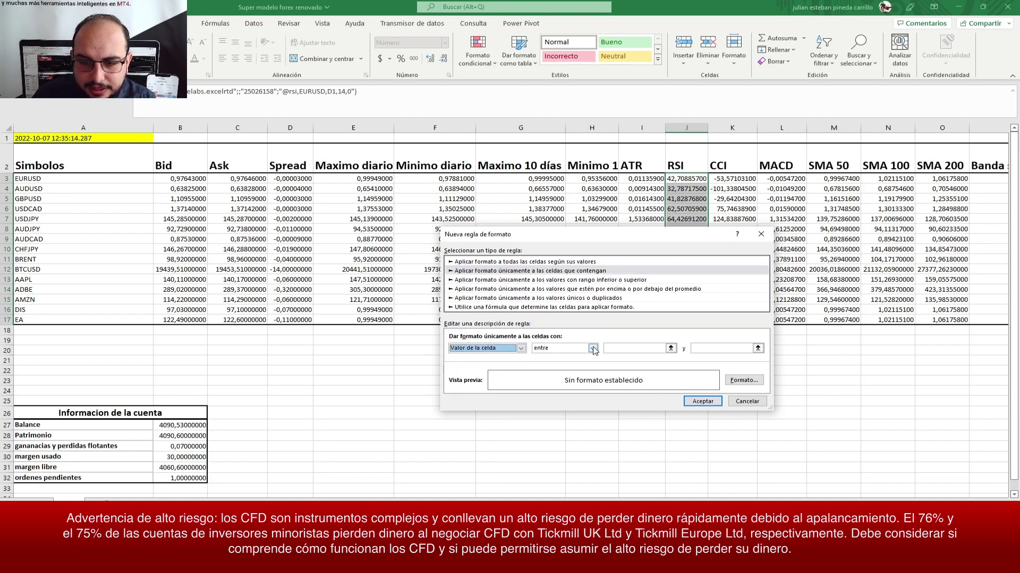
pyautogui.click(593, 349)
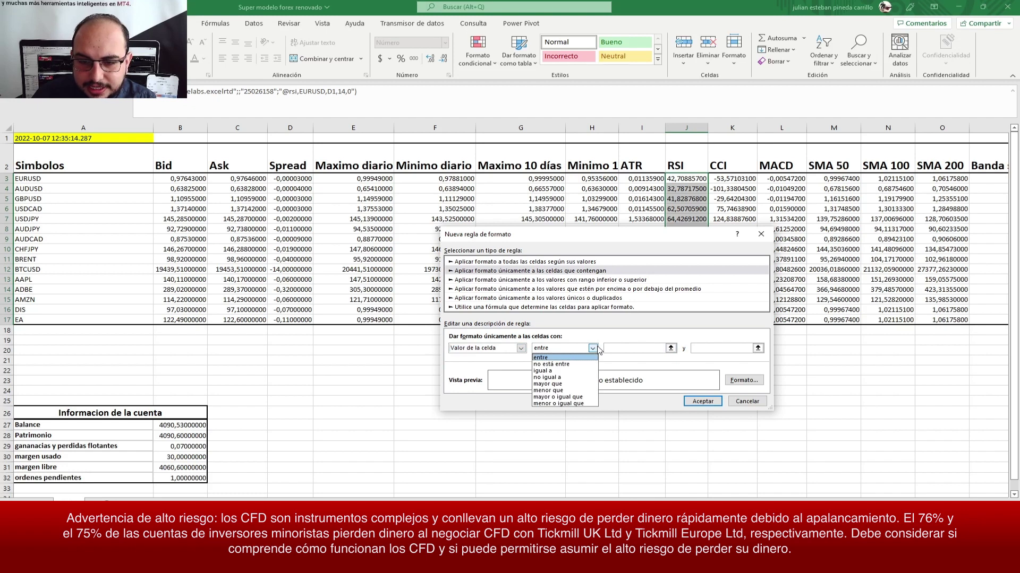
pyautogui.click(582, 399)
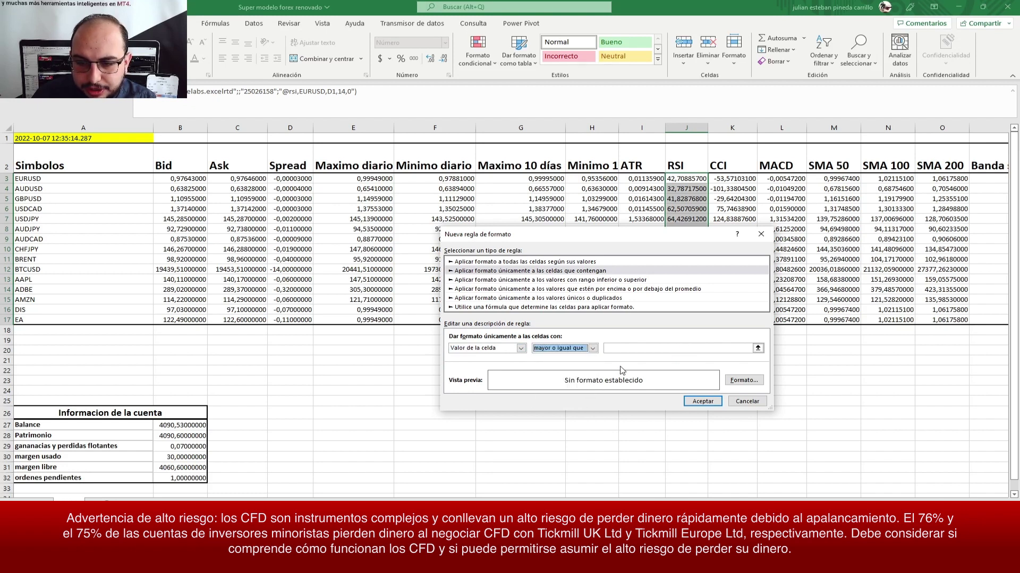
pyautogui.click(727, 349)
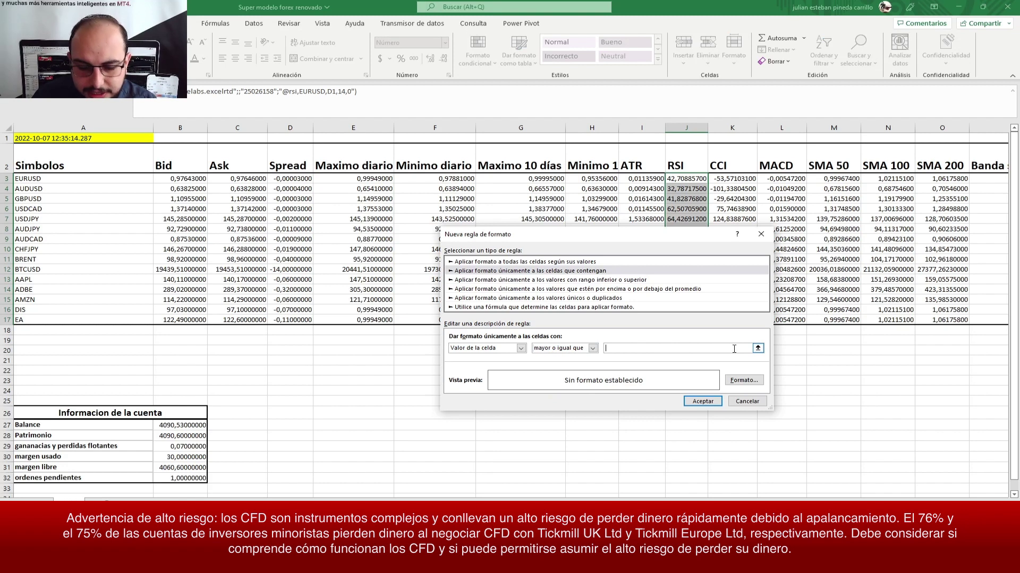
pyautogui.write('70')
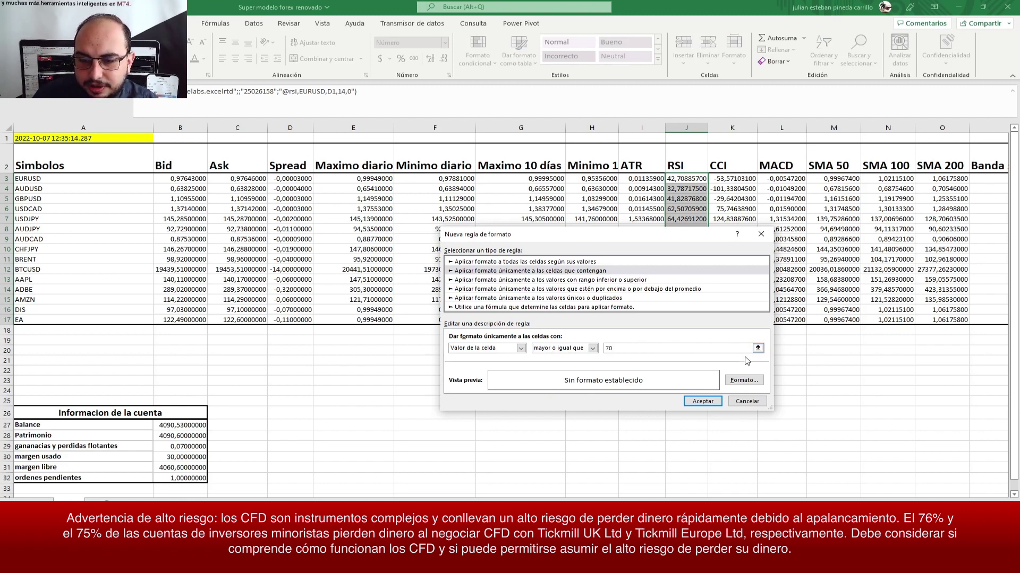
# Step: Give the RSI ≥ 70 rule a red fill and apply it
pyautogui.click(742, 380)
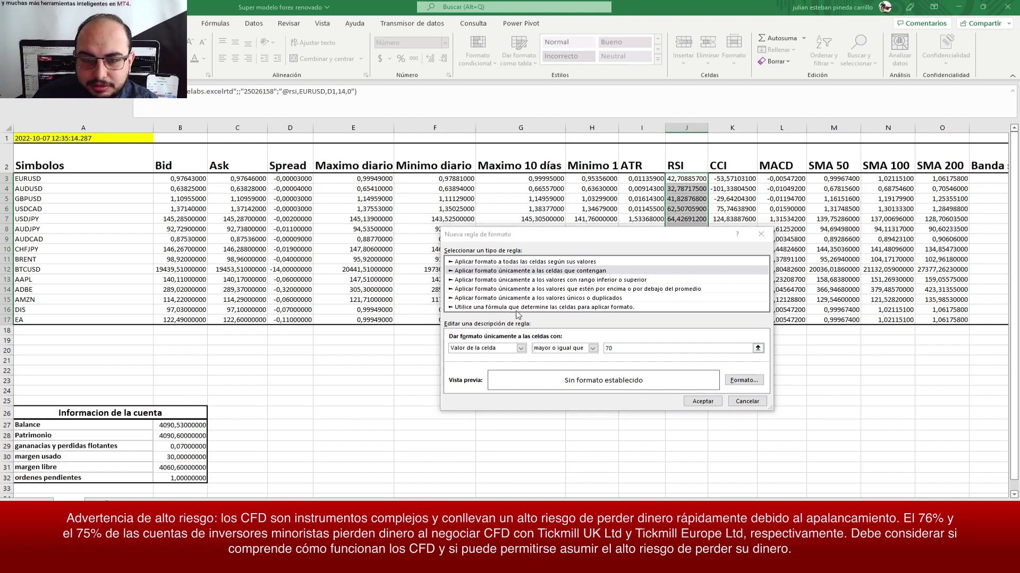
pyautogui.click(519, 212)
pyautogui.click(538, 210)
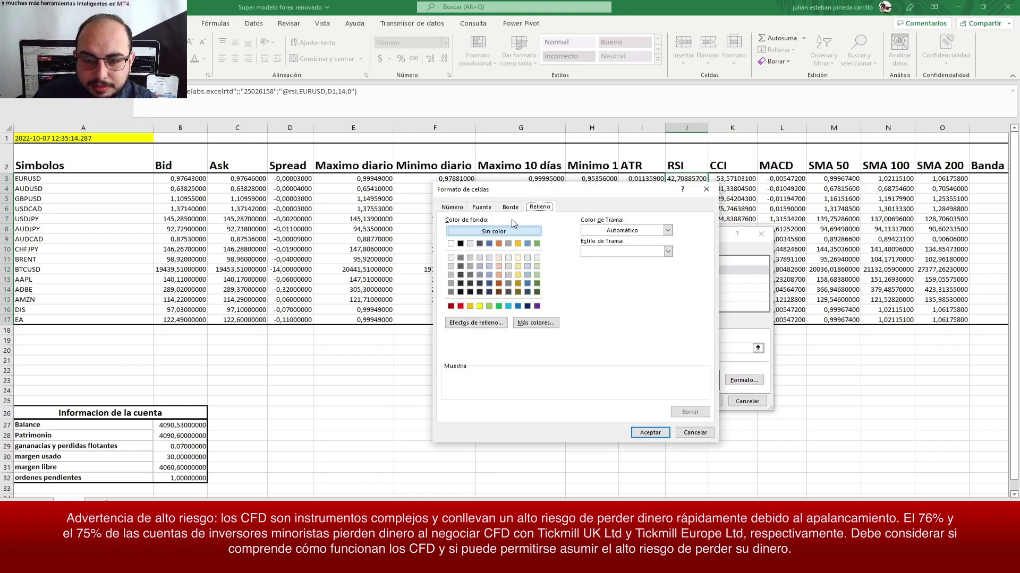
pyautogui.click(461, 307)
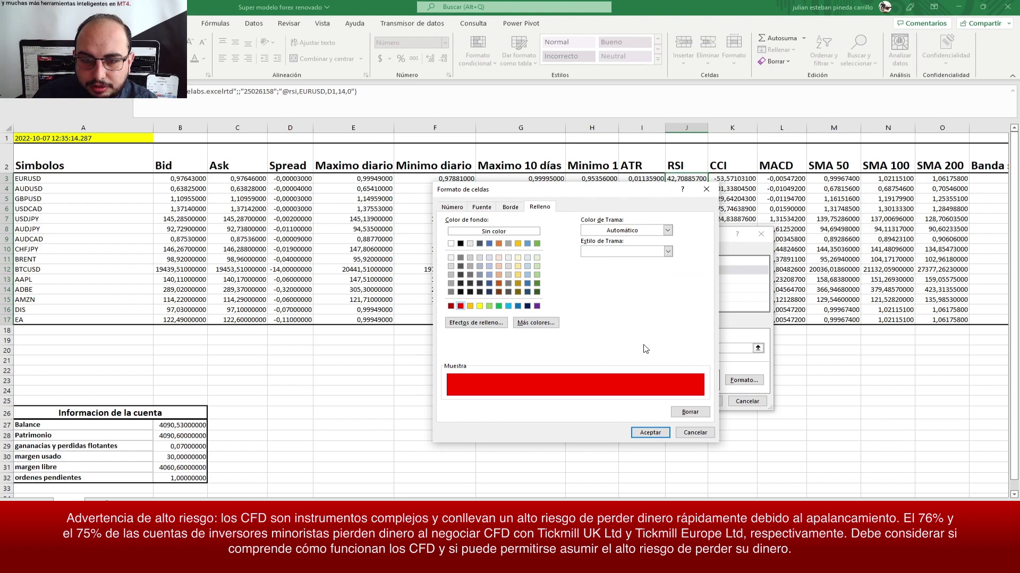
pyautogui.click(650, 433)
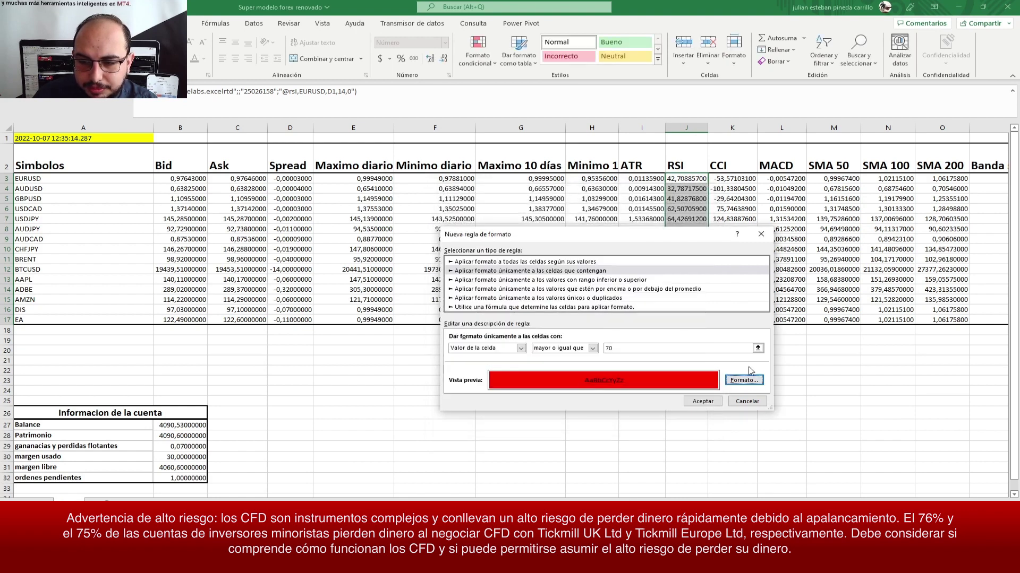
pyautogui.click(702, 402)
pyautogui.click(678, 222)
# Step: Reselect the RSI values J3:J17 and check the BTCUSD RSI formula
pyautogui.moveTo(678, 181); pyautogui.dragTo(672, 318)
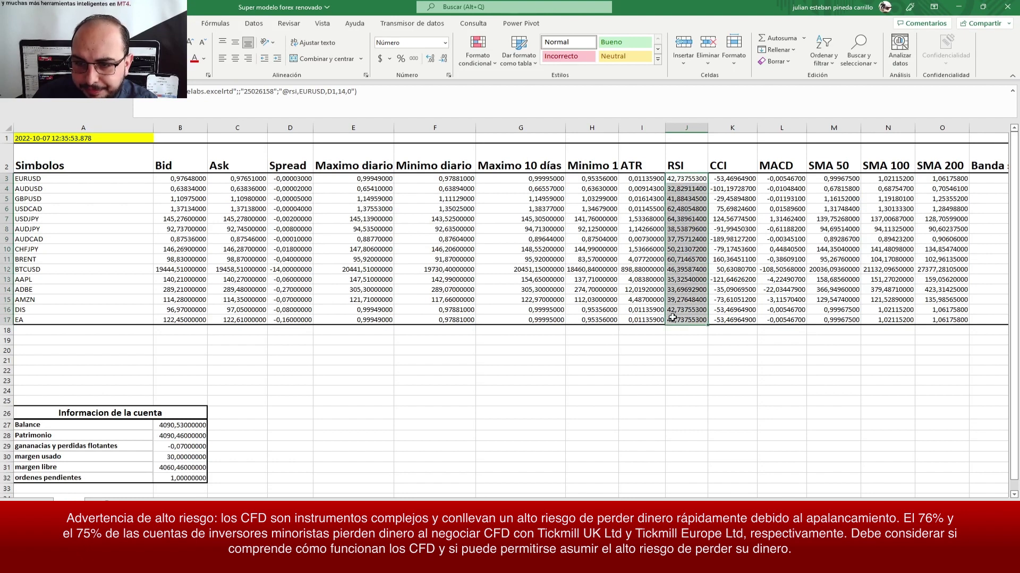
pyautogui.moveTo(684, 180); pyautogui.dragTo(685, 312)
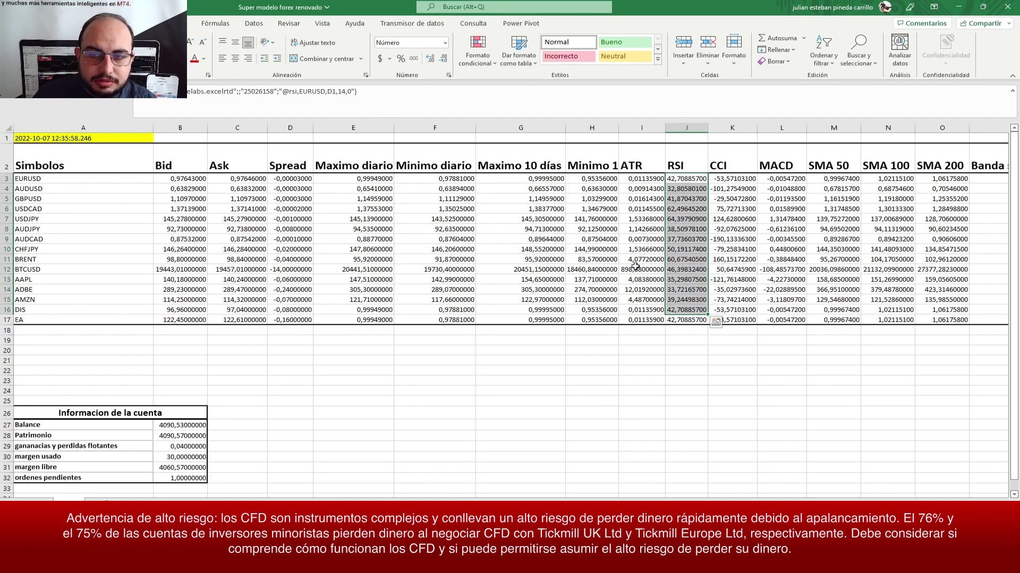
pyautogui.click(685, 270)
pyautogui.moveTo(685, 180); pyautogui.dragTo(685, 319)
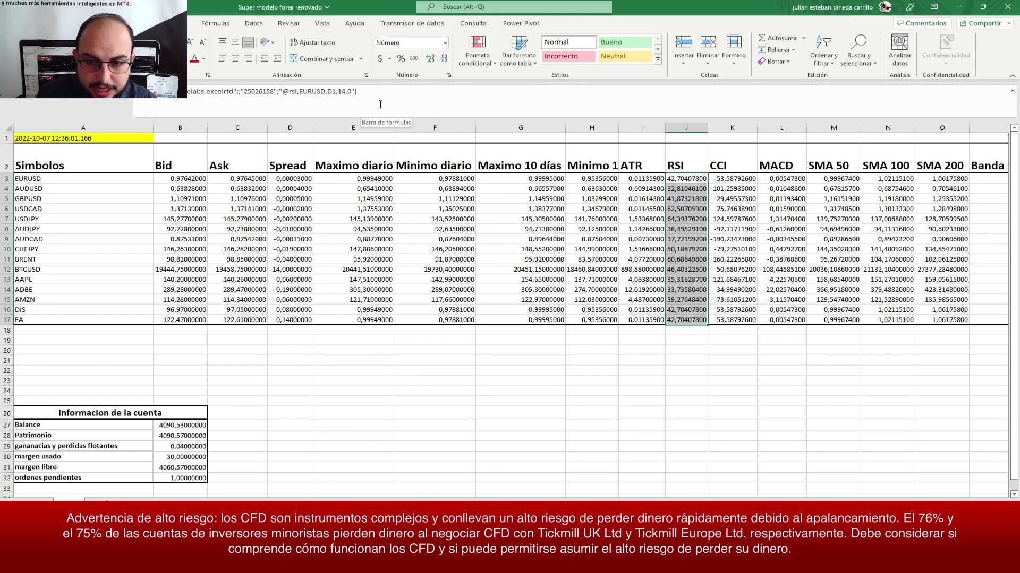
# Step: Replace every D1 with H1 in the RSI formulas using Find and Replace
pyautogui.hotkey('ctrl', 'b')
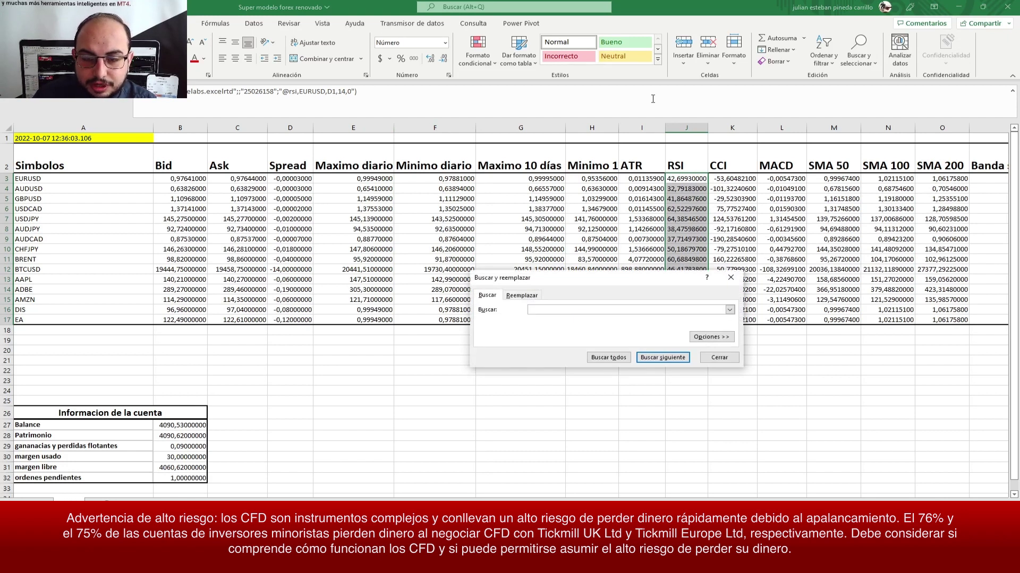
pyautogui.click(517, 300)
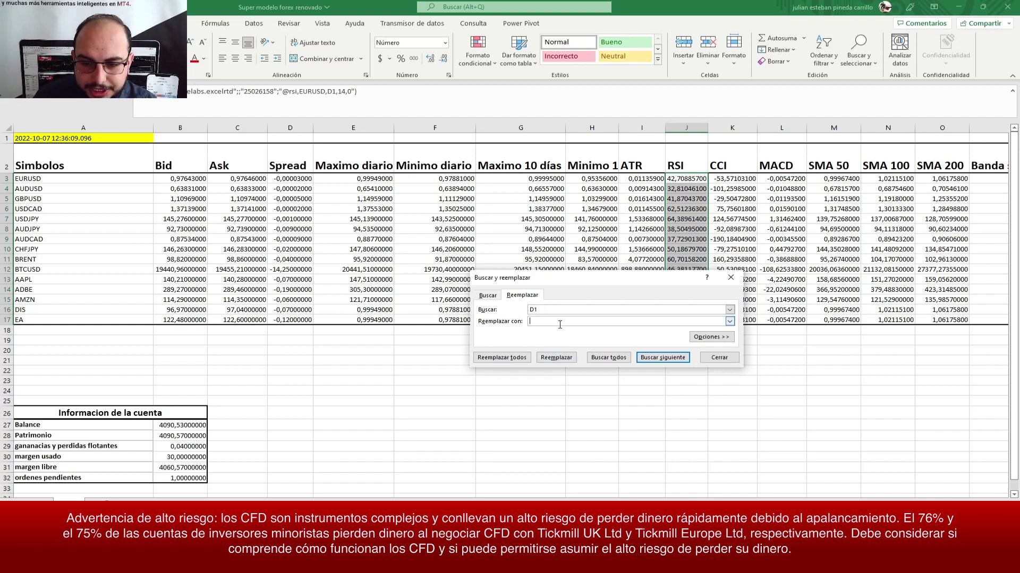
pyautogui.write('H1')
pyautogui.click(501, 357)
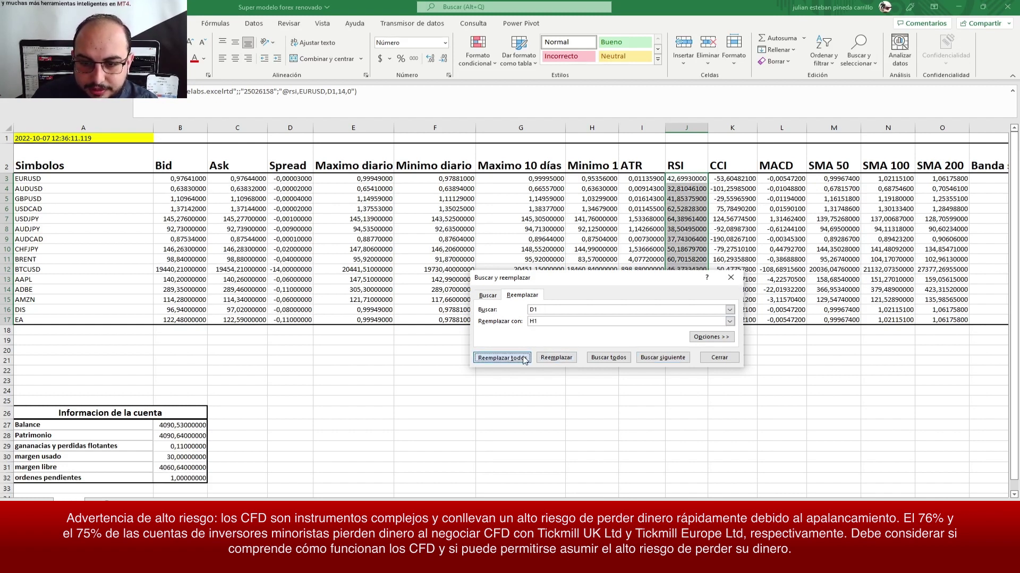
pyautogui.click(511, 294)
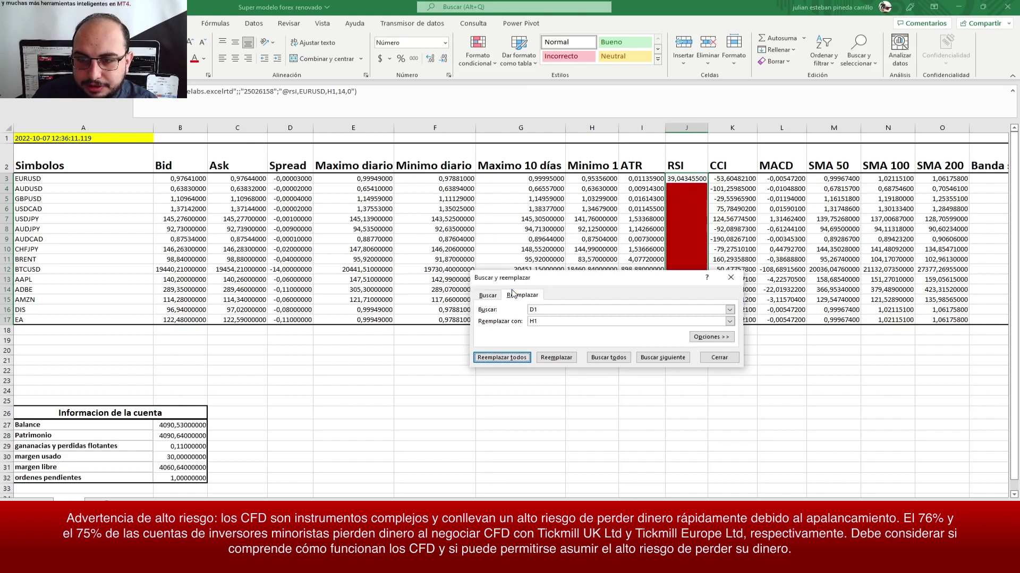
pyautogui.click(719, 357)
# Step: Review the updated BRENT and AAPL RSI cells, then begin a new conditional formatting rule on J3:J17
pyautogui.moveTo(686, 219); pyautogui.dragTo(690, 271)
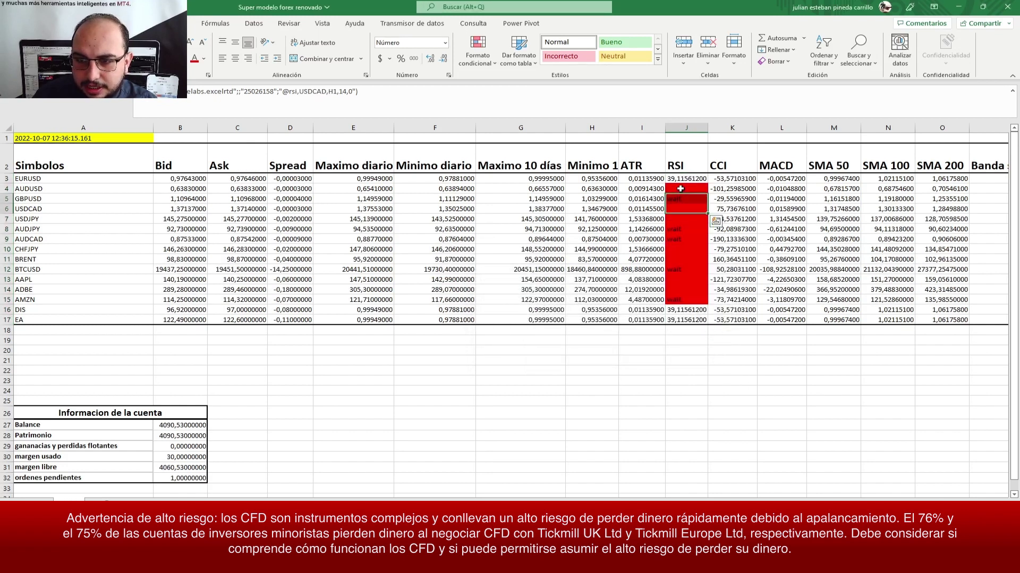
pyautogui.click(685, 249)
pyautogui.press('Down')
pyautogui.press('Down')
pyautogui.press('Down')
pyautogui.press('Up')
pyautogui.press('Up')
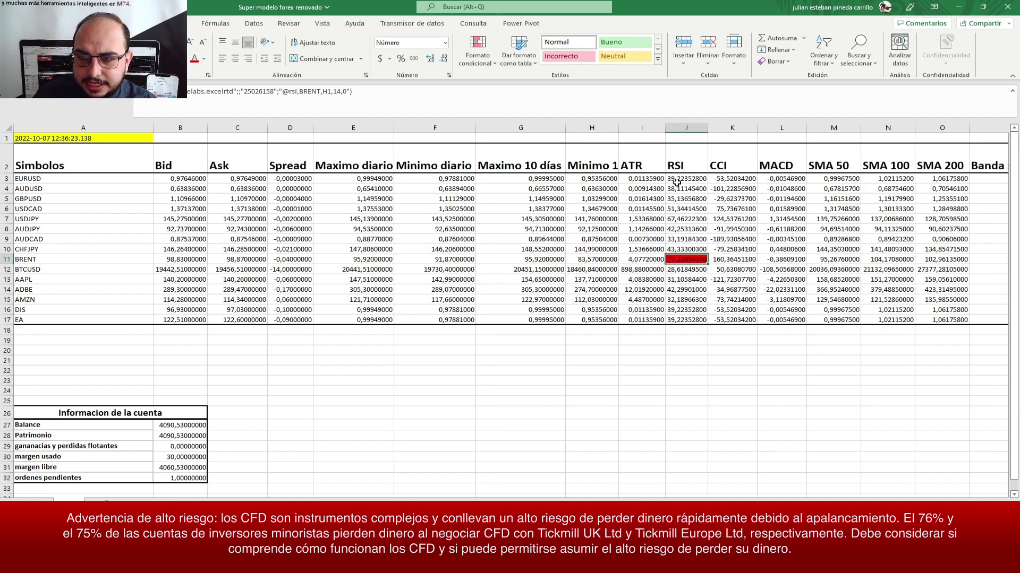
pyautogui.moveTo(676, 182); pyautogui.dragTo(674, 320)
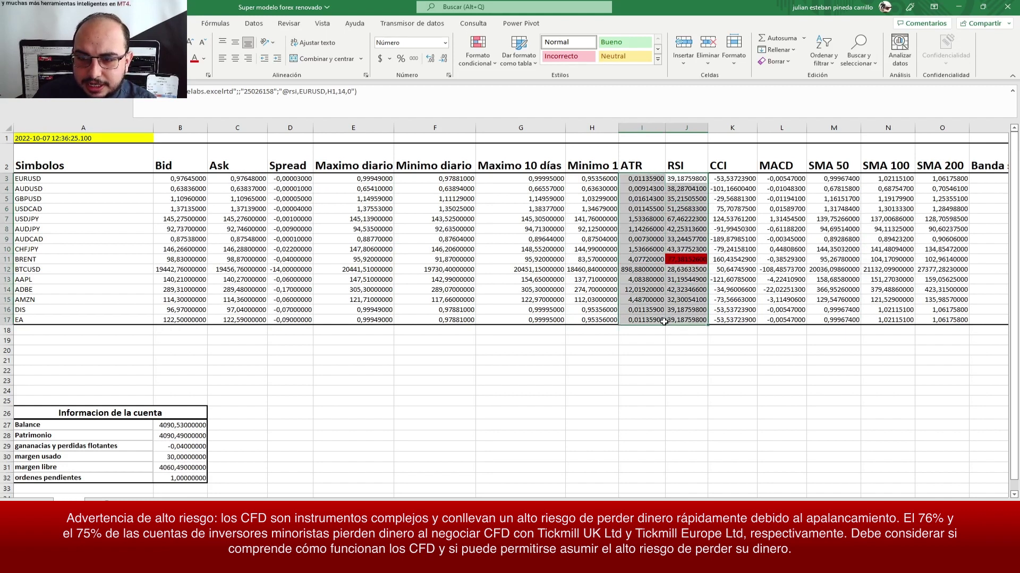
pyautogui.click(463, 43)
pyautogui.click(531, 207)
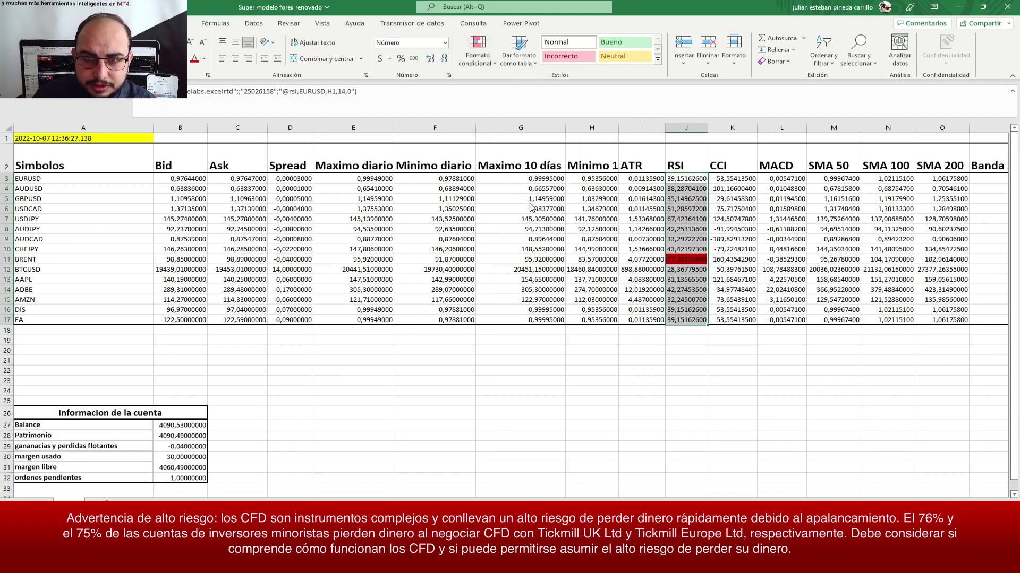
# Step: Add a rule filling RSI cell values less than or equal to 30 in green
pyautogui.click(534, 269)
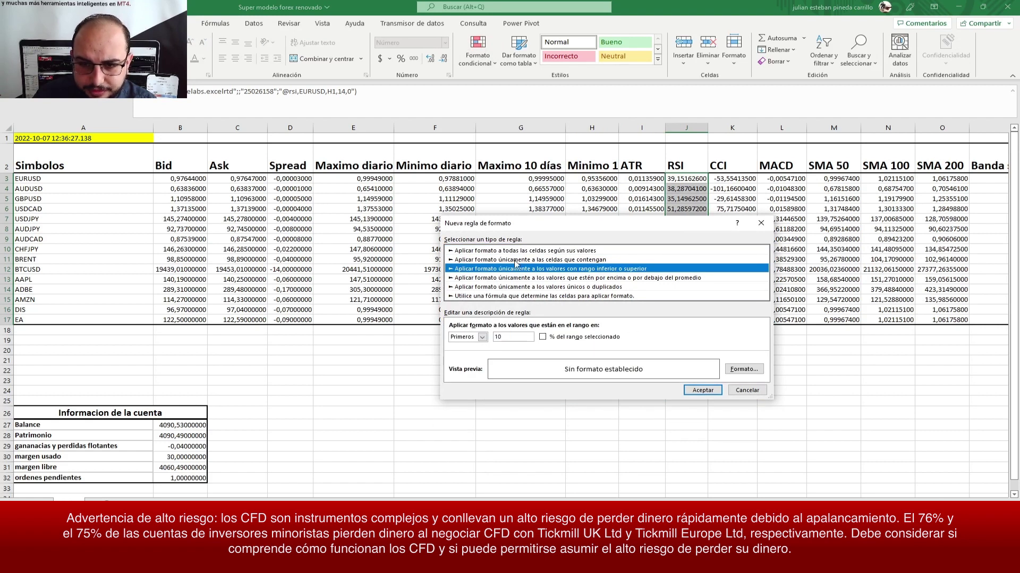
pyautogui.click(516, 260)
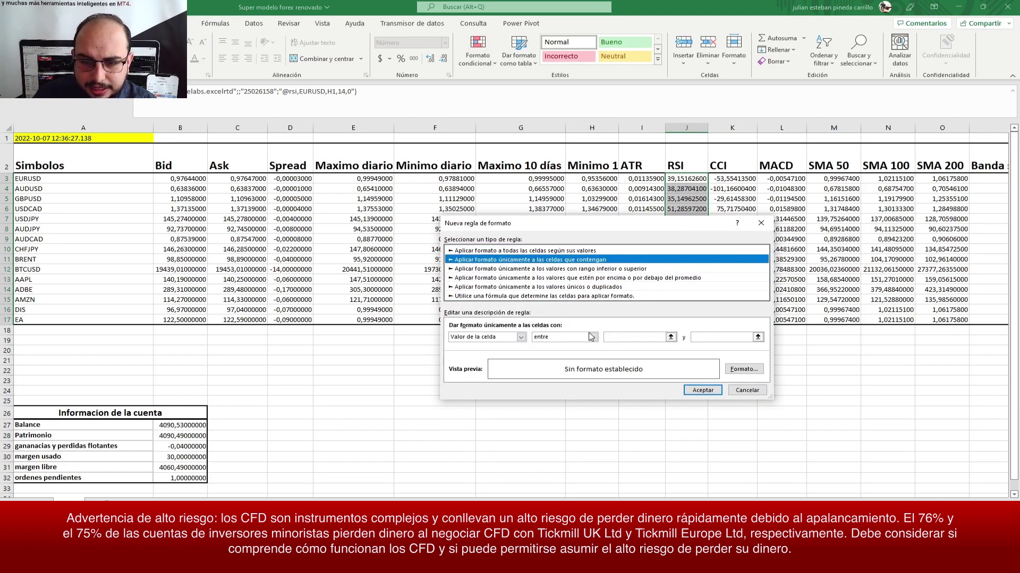
pyautogui.click(521, 337)
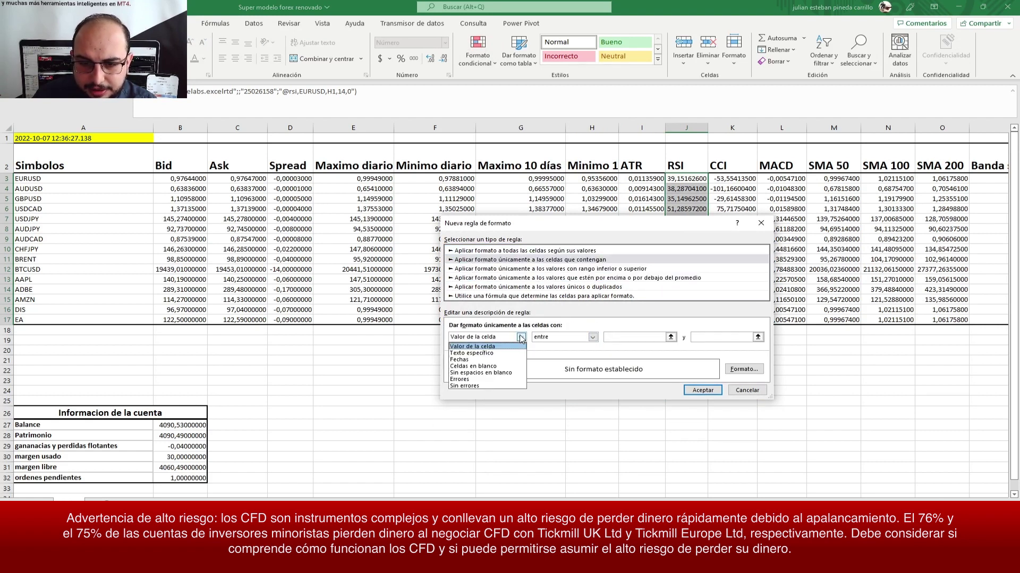
pyautogui.click(592, 337)
pyautogui.click(589, 340)
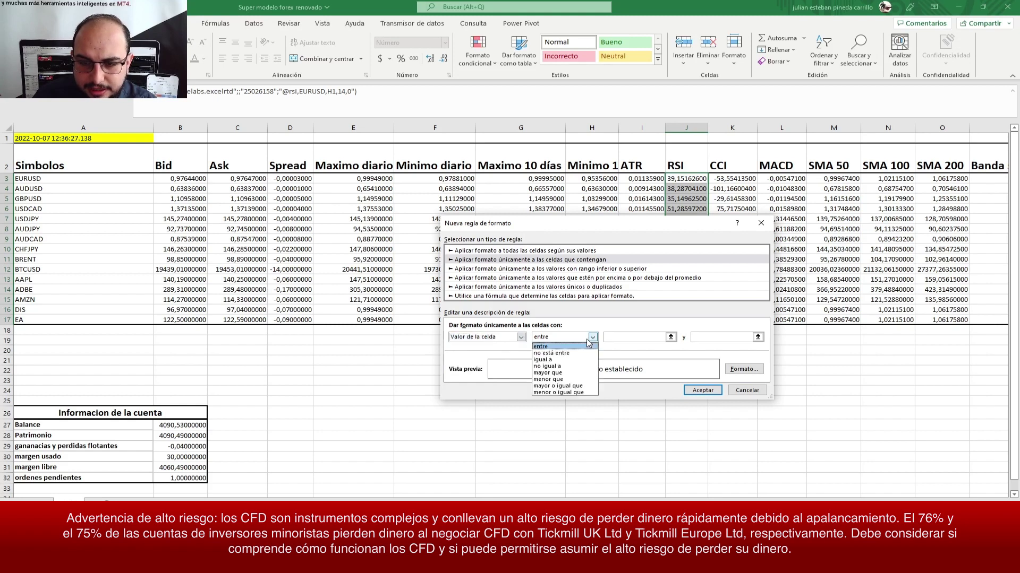
pyautogui.click(573, 394)
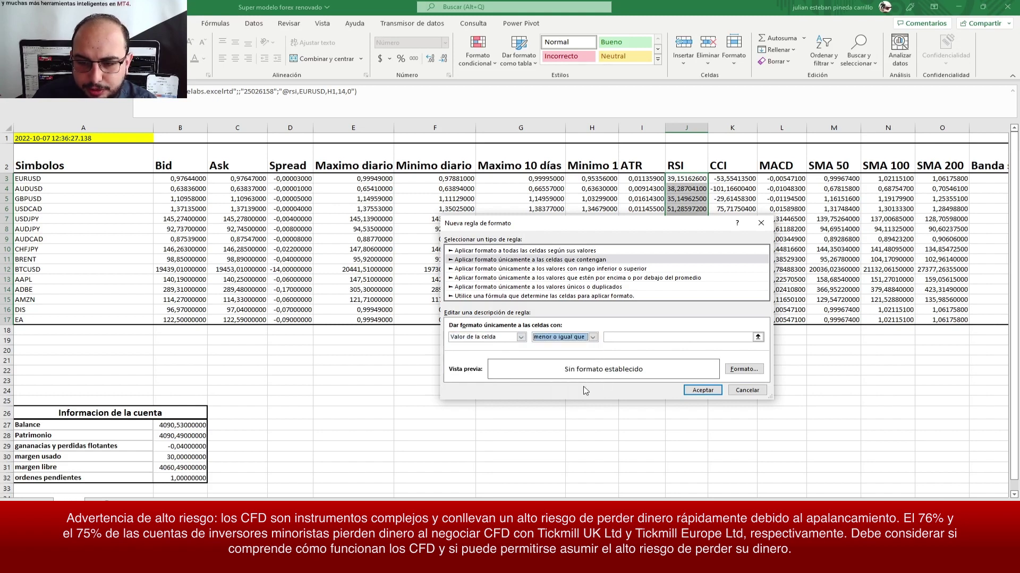
pyautogui.click(666, 338)
pyautogui.write('30')
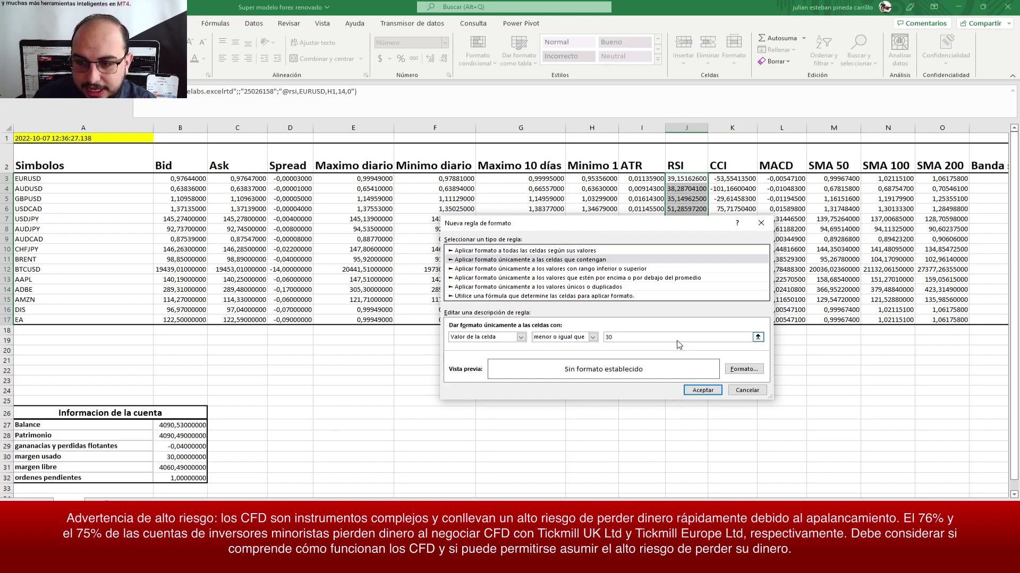
pyautogui.click(742, 370)
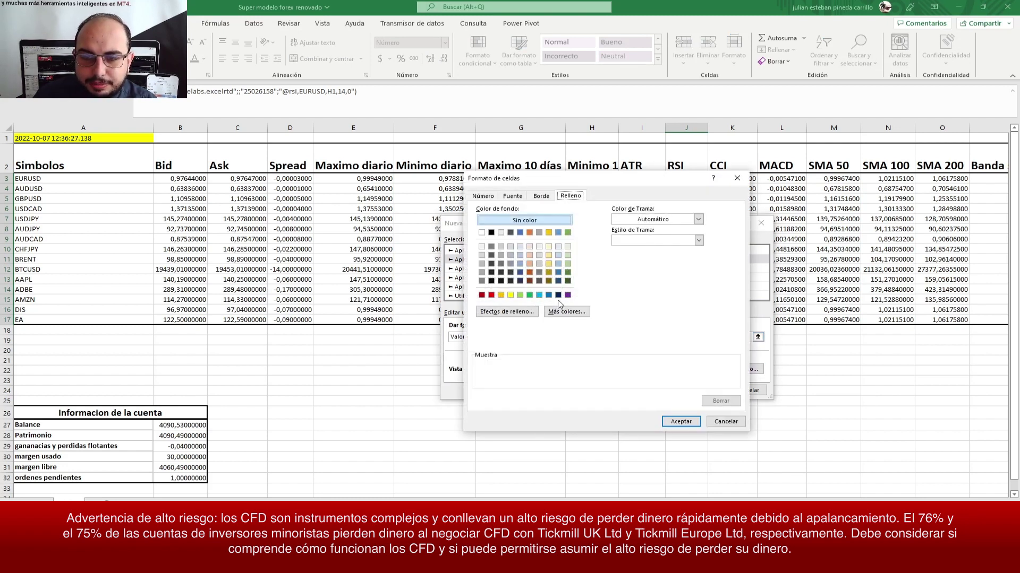
pyautogui.click(528, 298)
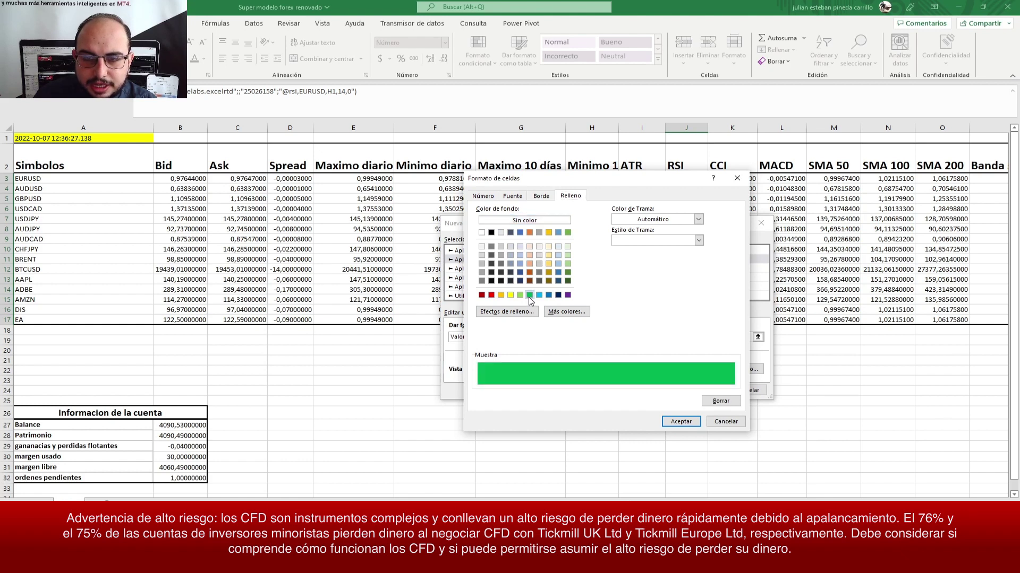
pyautogui.click(676, 421)
pyautogui.click(709, 390)
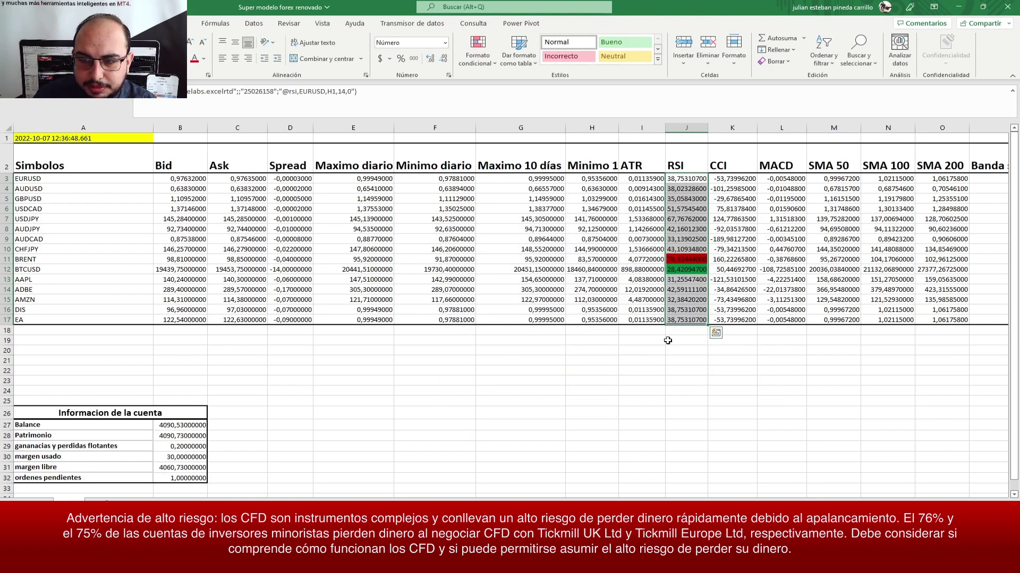
# Step: Check the AAPL, green BTCUSD, and red BRENT RSI cells, then the AUDJPY SMA 100 value
pyautogui.click(685, 277)
pyautogui.click(684, 270)
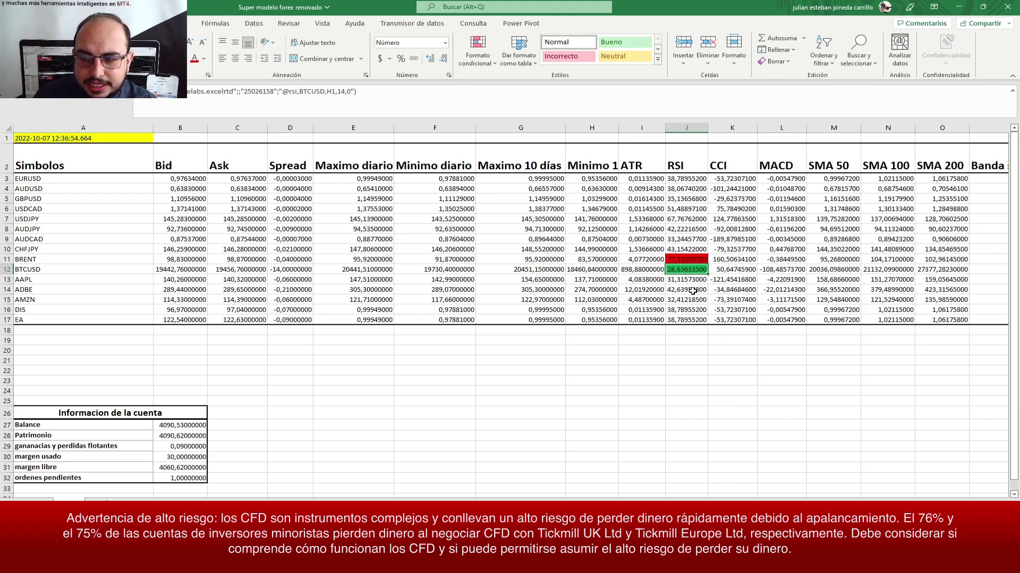
pyautogui.click(686, 261)
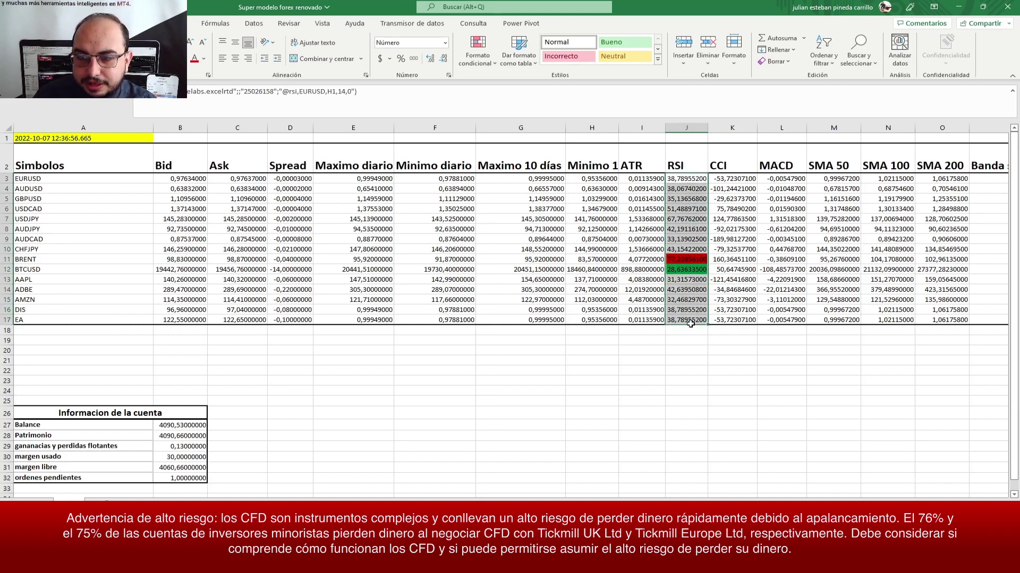
pyautogui.click(890, 231)
pyautogui.press('Right')
# Step: Select the upper Bollinger band values P3:P17 and start a new cell-value conditional rule
pyautogui.press('Right')
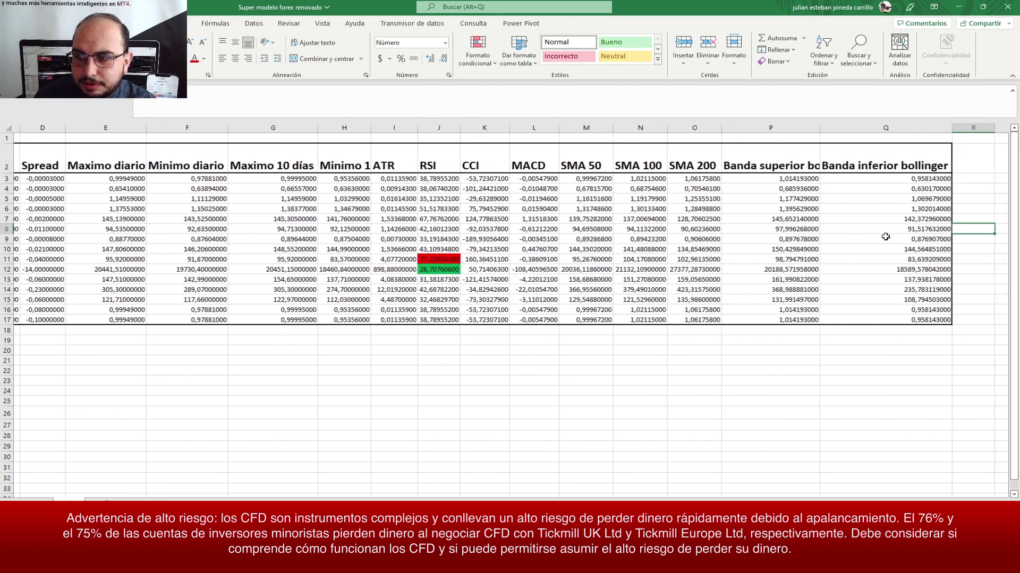
pyautogui.press('Right')
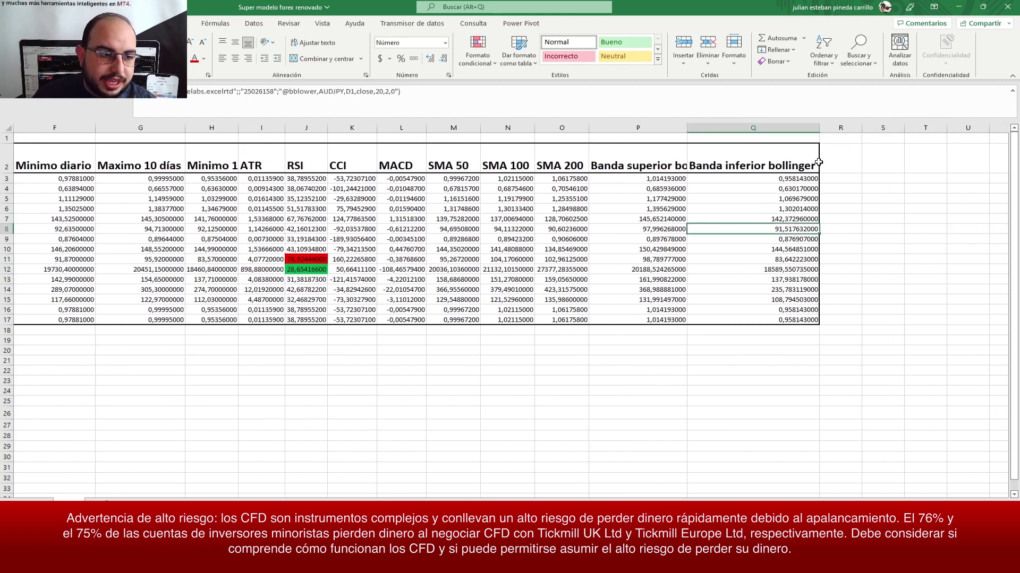
pyautogui.moveTo(656, 179); pyautogui.dragTo(646, 319)
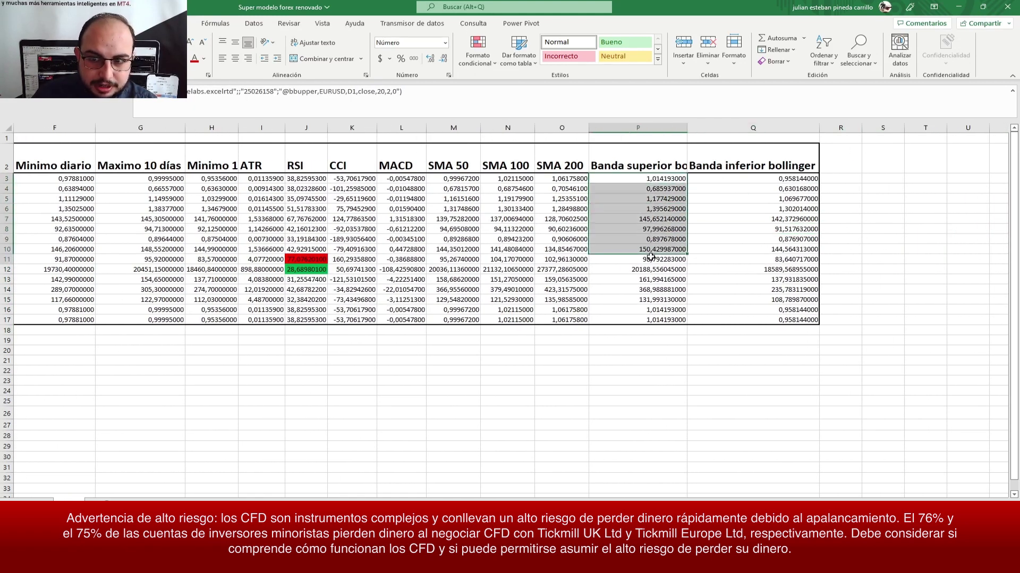
pyautogui.click(474, 63)
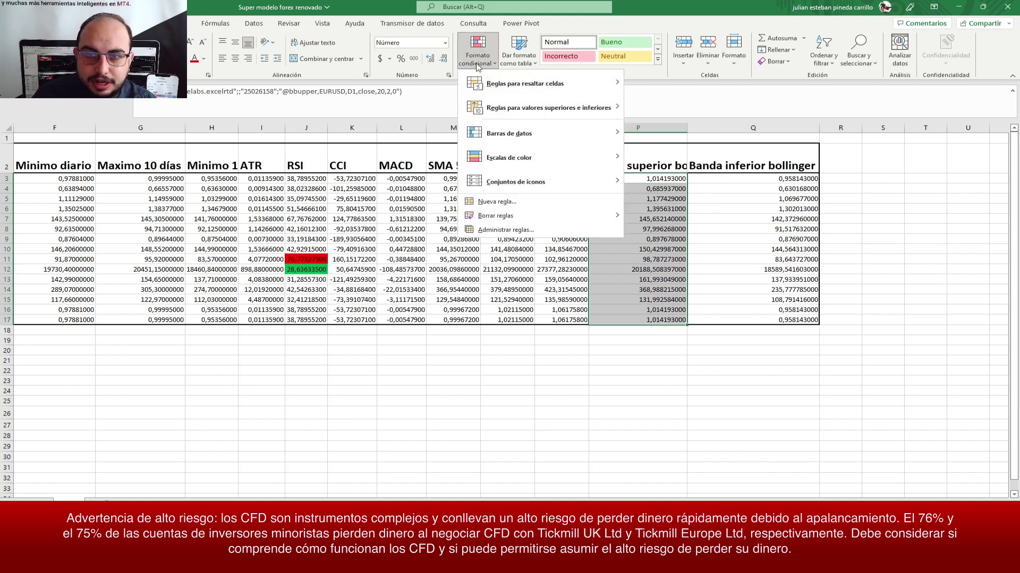
pyautogui.click(532, 202)
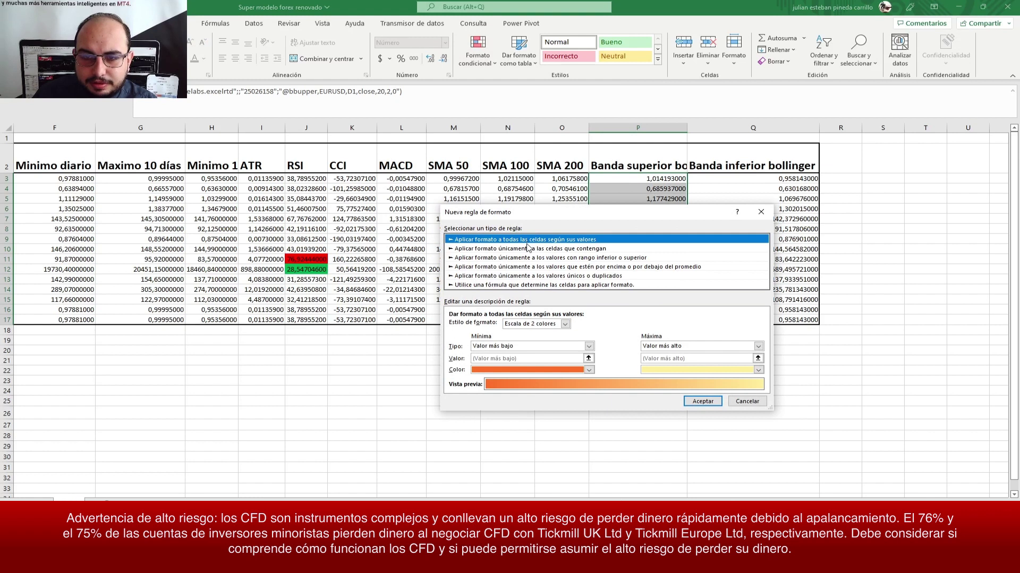
pyautogui.click(528, 248)
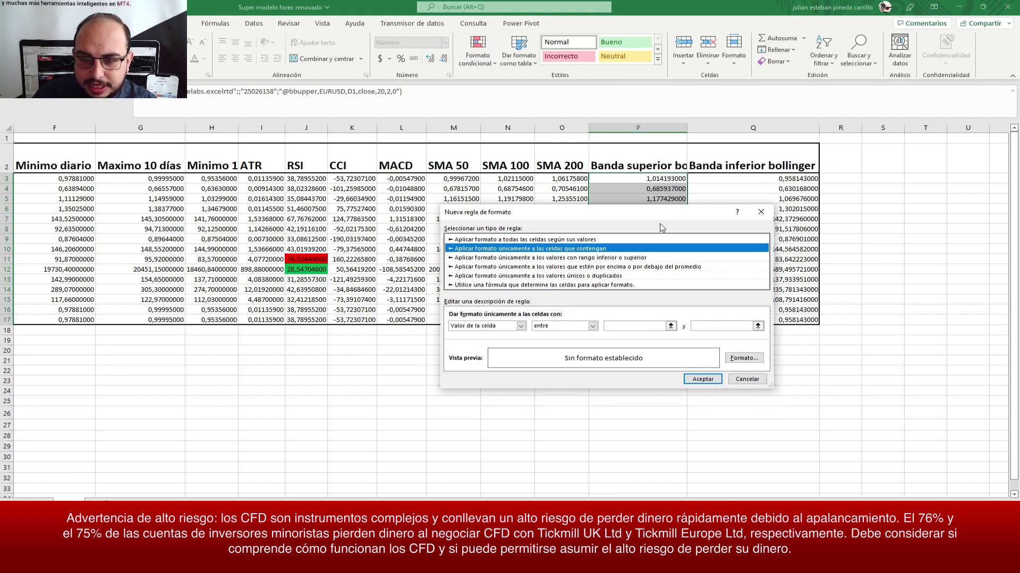
# Step: Set the rule to cell value less than =B3 and confirm it
pyautogui.click(593, 326)
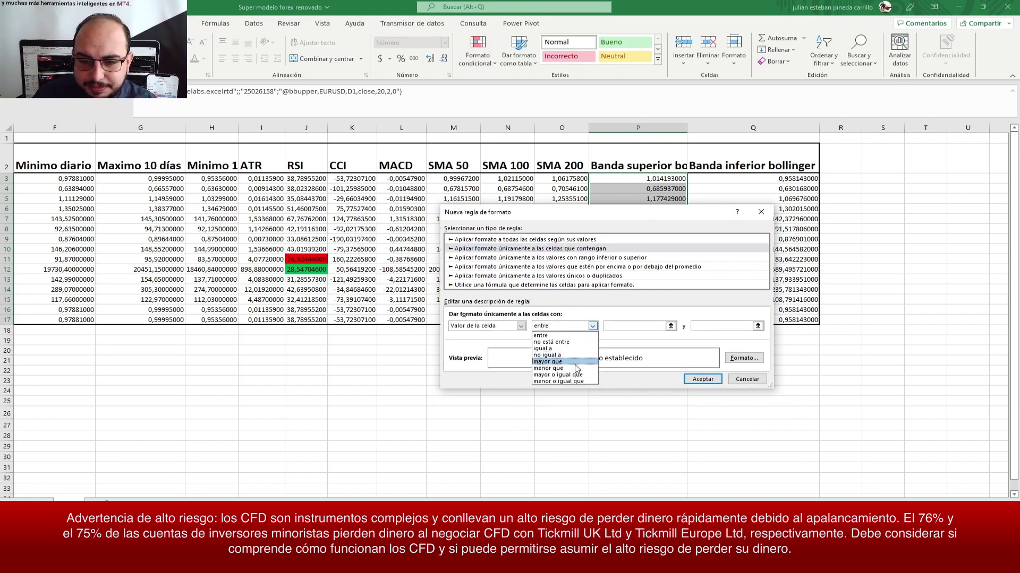
pyautogui.click(576, 368)
pyautogui.click(593, 326)
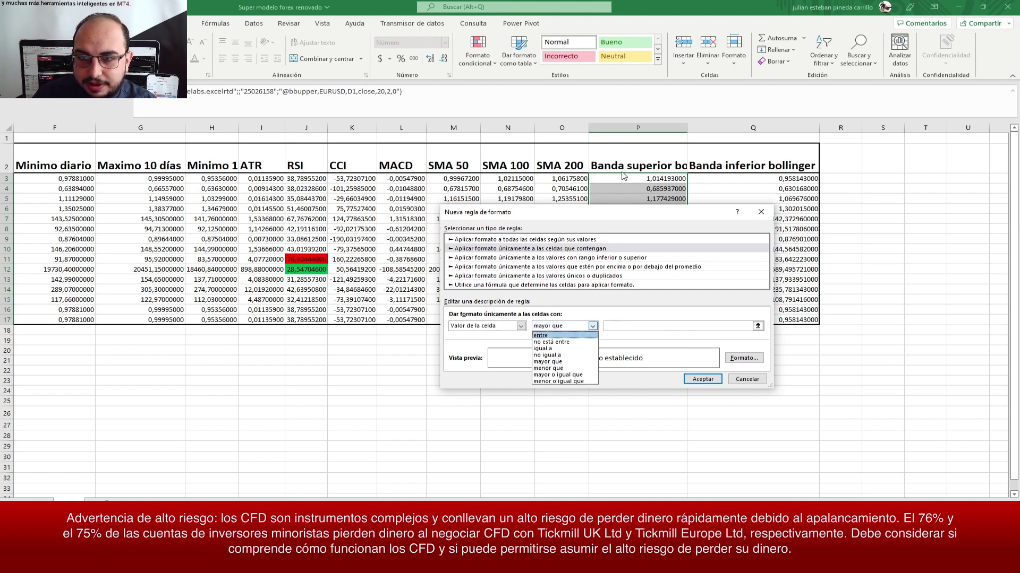
pyautogui.click(562, 369)
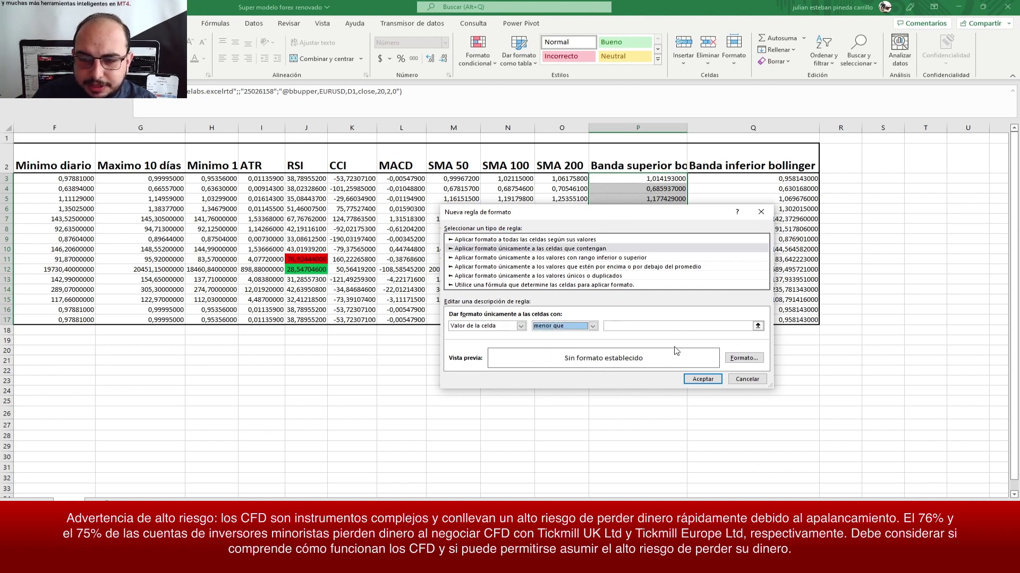
pyautogui.click(717, 327)
pyautogui.click(758, 326)
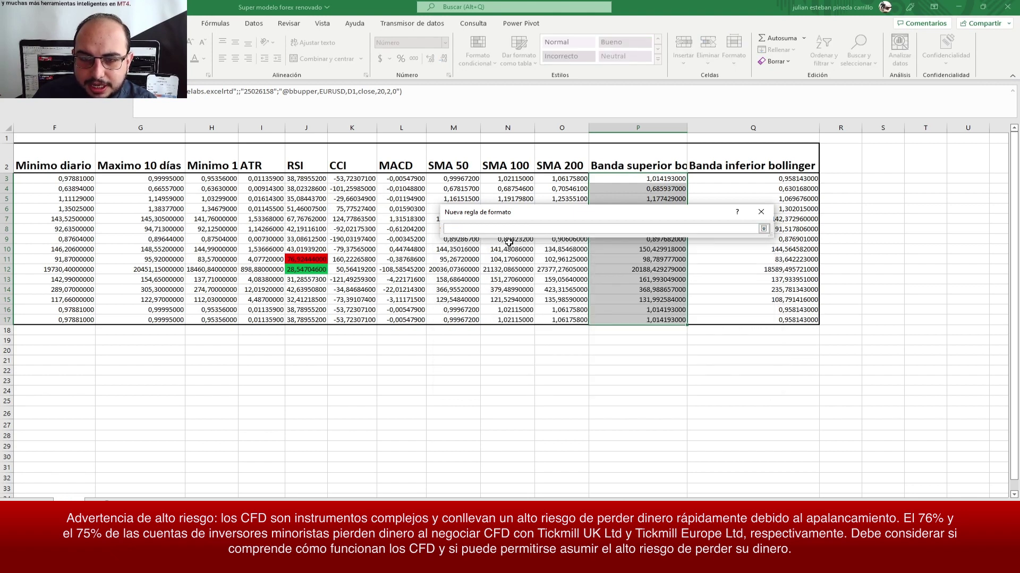
pyautogui.click(234, 188)
pyautogui.press('Left')
pyautogui.press('Left')
pyautogui.press('Left')
pyautogui.press('Left')
pyautogui.press('Left')
pyautogui.press('Left')
pyautogui.press('Left')
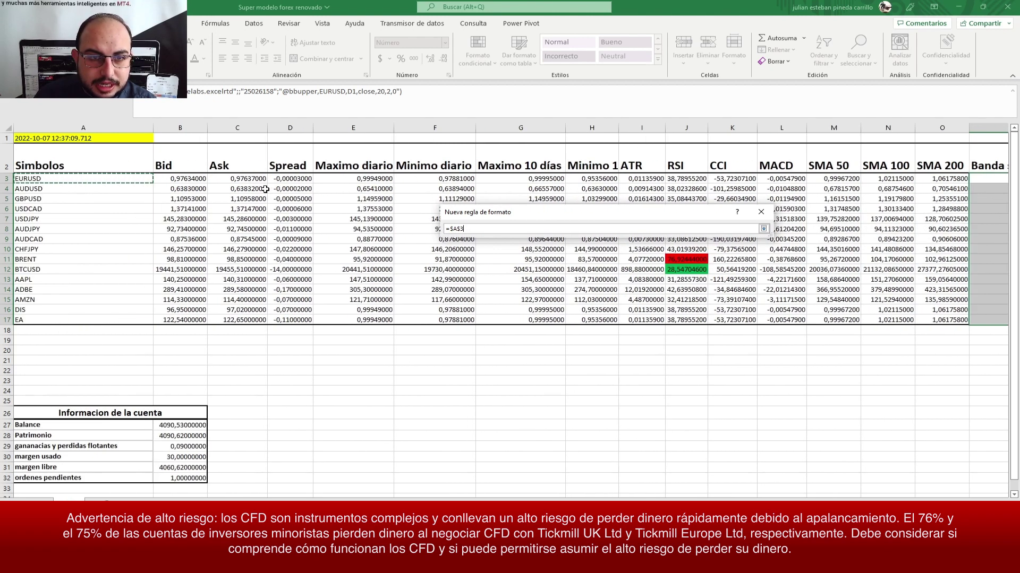
pyautogui.press('Right')
pyautogui.press('Right')
pyautogui.press('Left')
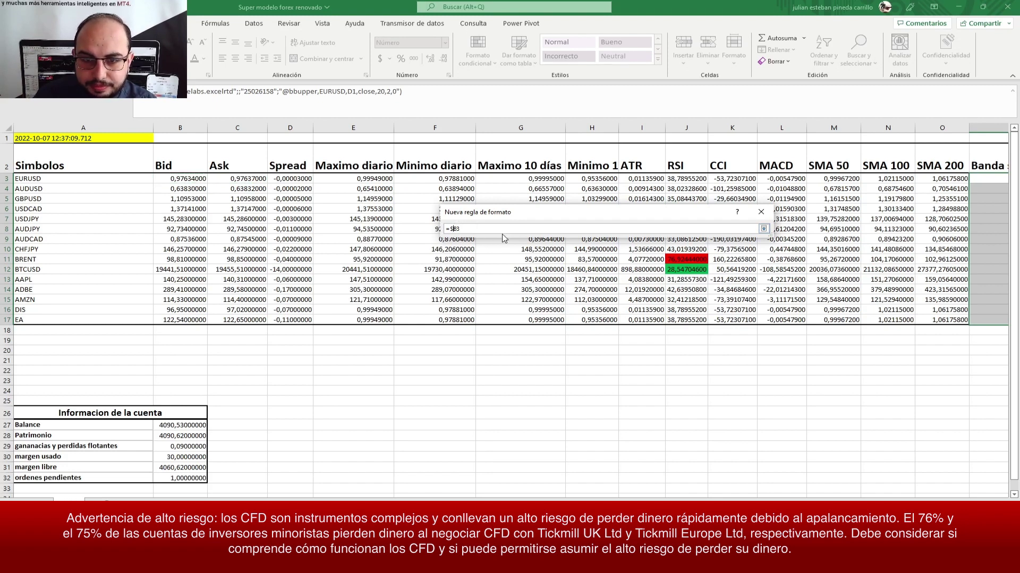
pyautogui.press('Return')
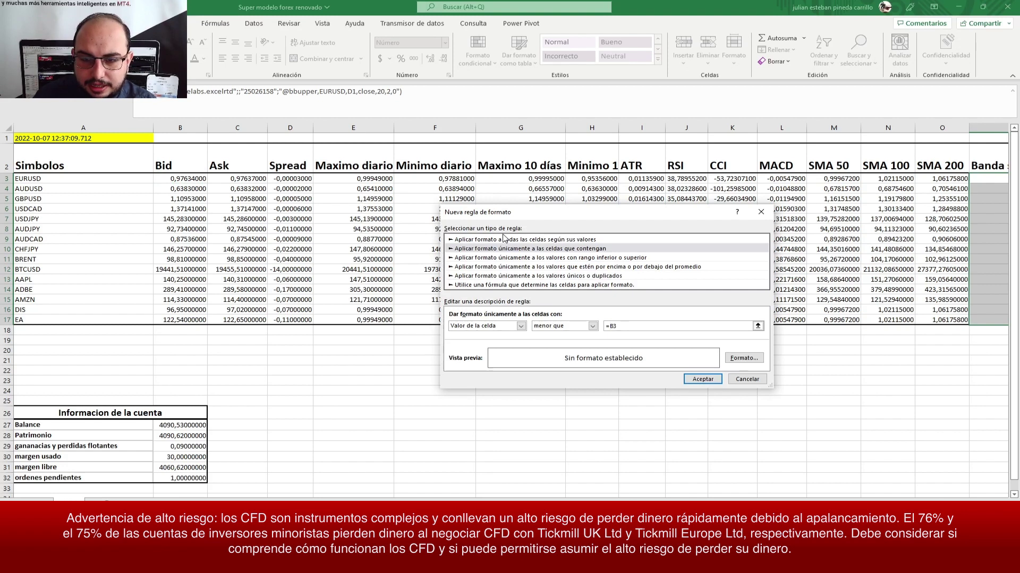
pyautogui.click(704, 382)
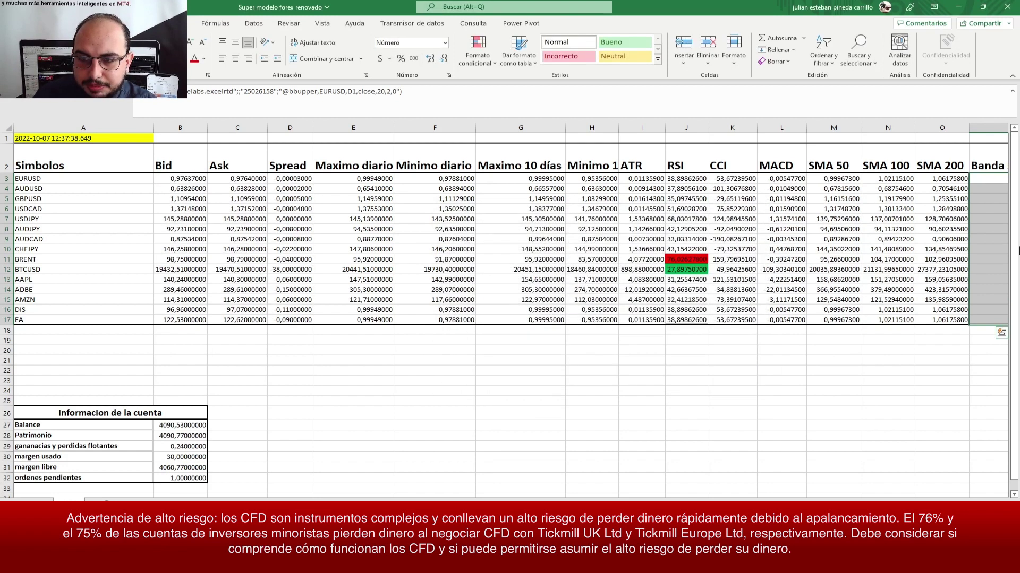
pyautogui.click(943, 248)
# Step: Verify in Manage Rules that the new rule applies to $P$3:$P$17
pyautogui.hscroll(4, 944, 248)
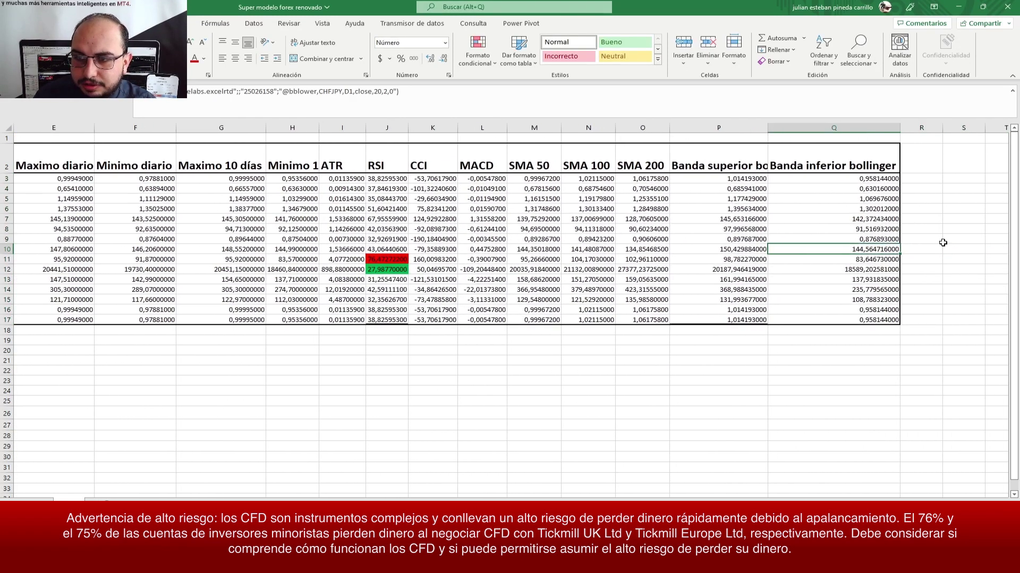
pyautogui.press('Right')
pyautogui.press('Up')
pyautogui.press('Up')
pyautogui.press('Up')
pyautogui.press('Up')
pyautogui.press('Up')
pyautogui.hotkey('shift', 'Down')
pyautogui.hotkey('shift', 'Down')
pyautogui.hotkey('shift', 'Down')
pyautogui.hotkey('shift', 'Down')
pyautogui.hotkey('shift', 'Down')
pyautogui.hotkey('shift', 'Down')
pyautogui.hotkey('shift', 'Down')
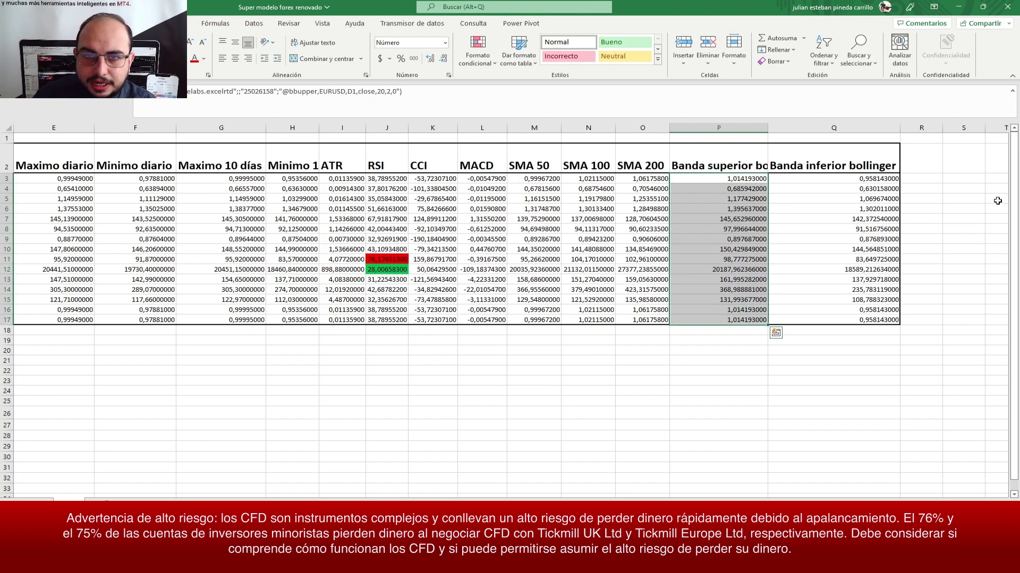
pyautogui.click(477, 53)
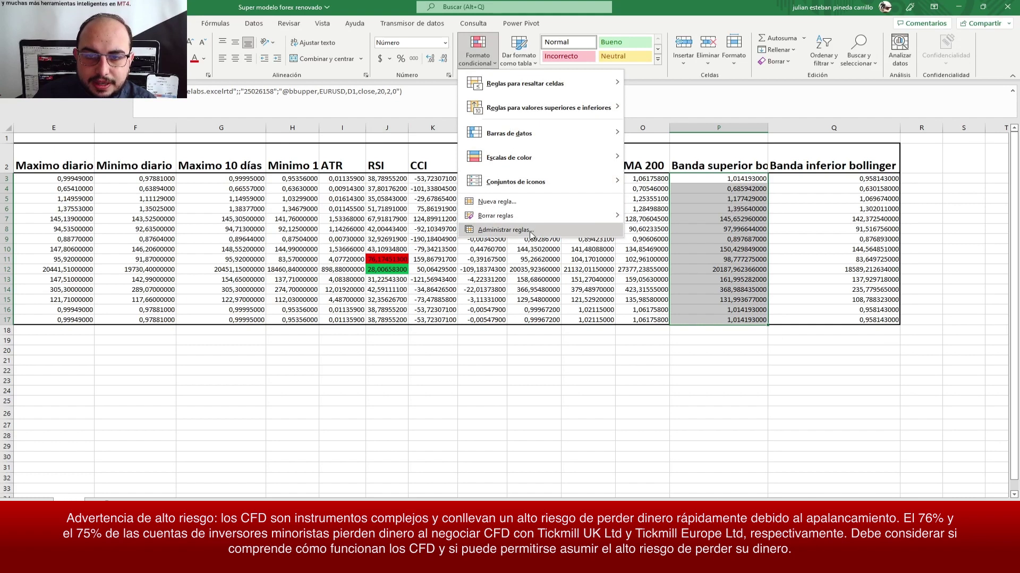
pyautogui.click(510, 229)
pyautogui.click(648, 287)
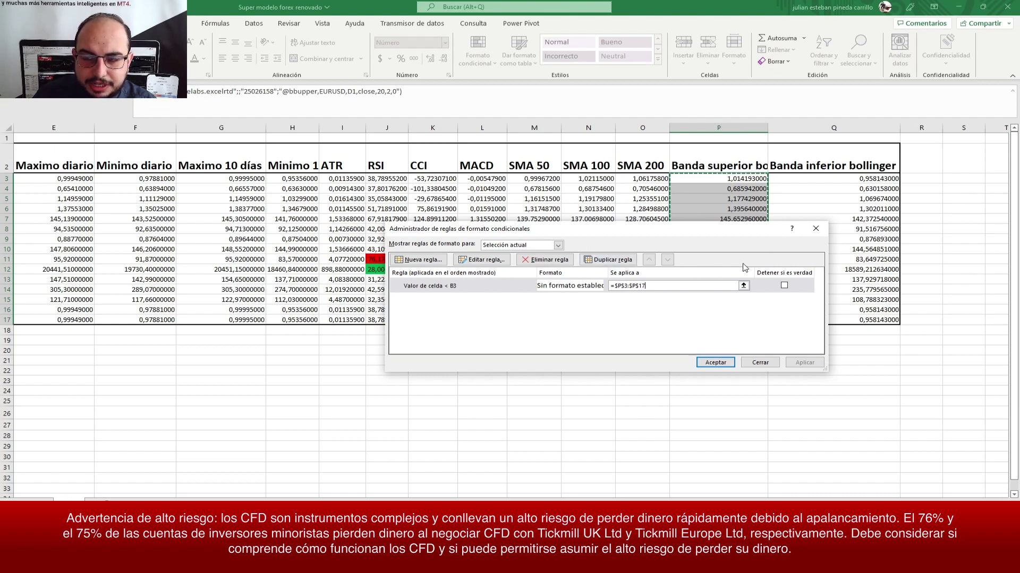
pyautogui.click(816, 230)
pyautogui.click(750, 208)
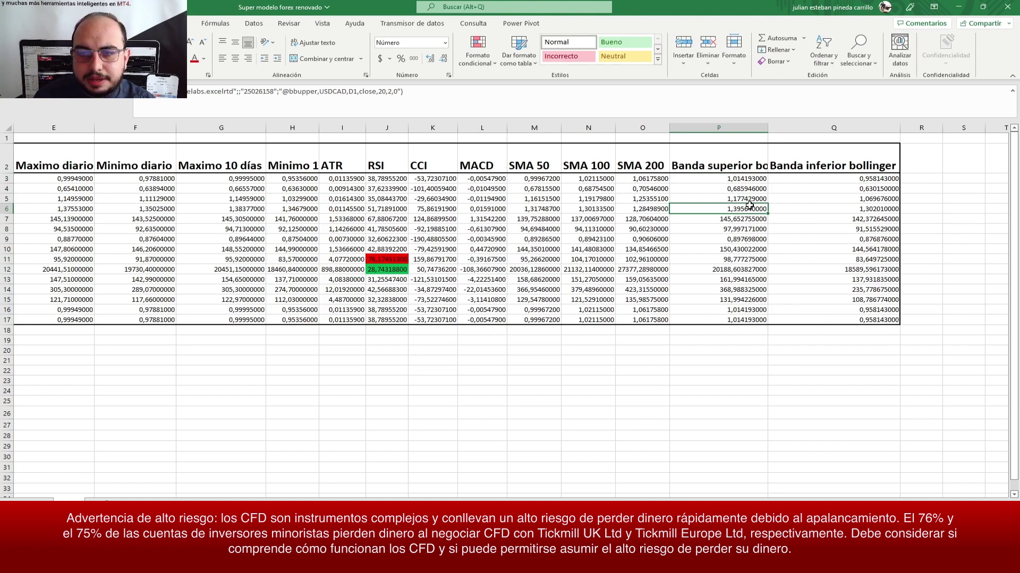
pyautogui.press('Right')
pyautogui.press('Right')
pyautogui.press('Right')
pyautogui.press('Up')
# Step: In R3 enter an =SI formula comparing the Bollinger band with Bid B3, returning "Cruce" or blank
pyautogui.press('Up')
pyautogui.press('Left')
pyautogui.press('Up')
pyautogui.write('+')
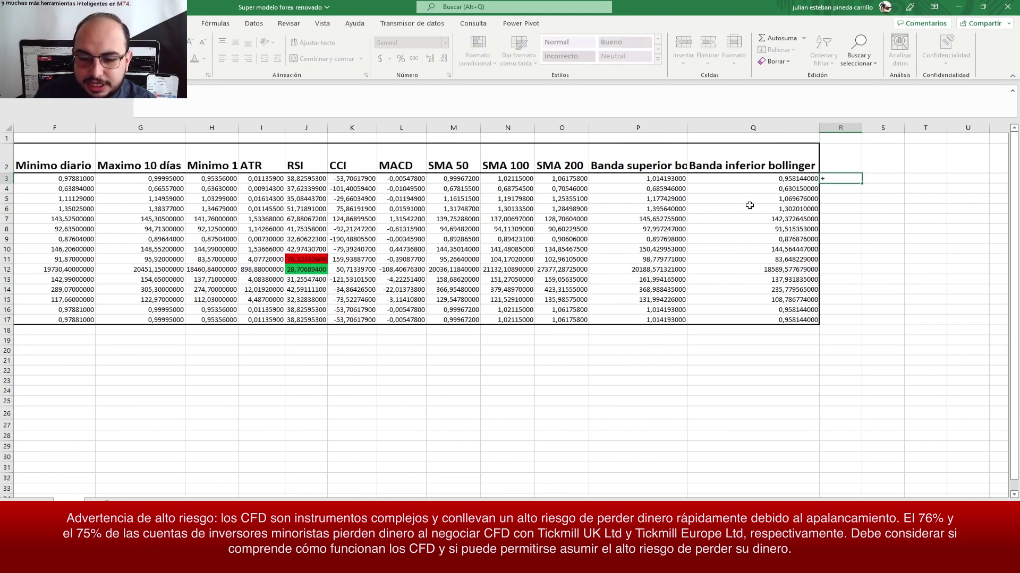
pyautogui.write('si')
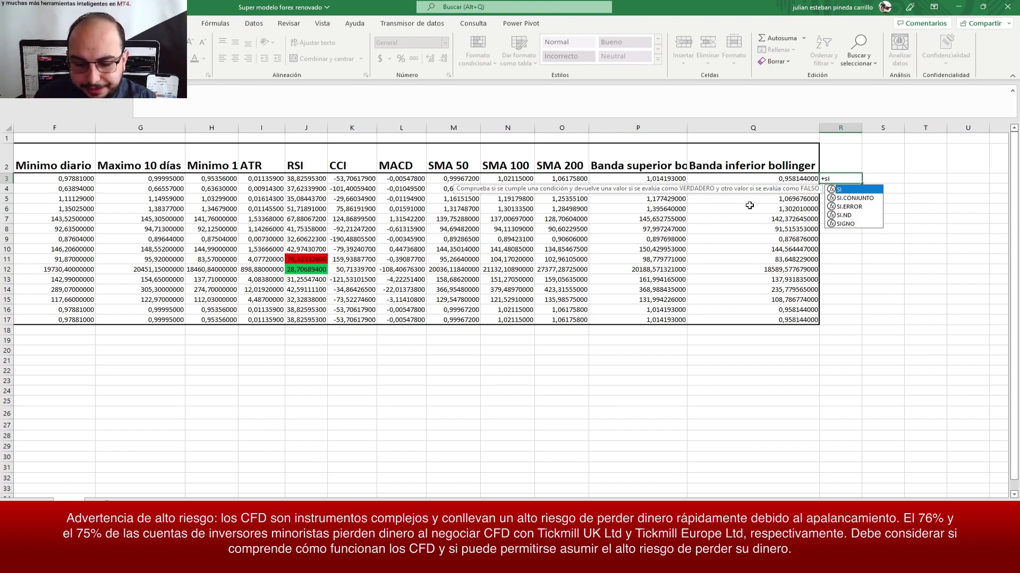
pyautogui.write('(')
pyautogui.press('Left')
pyautogui.press('Left')
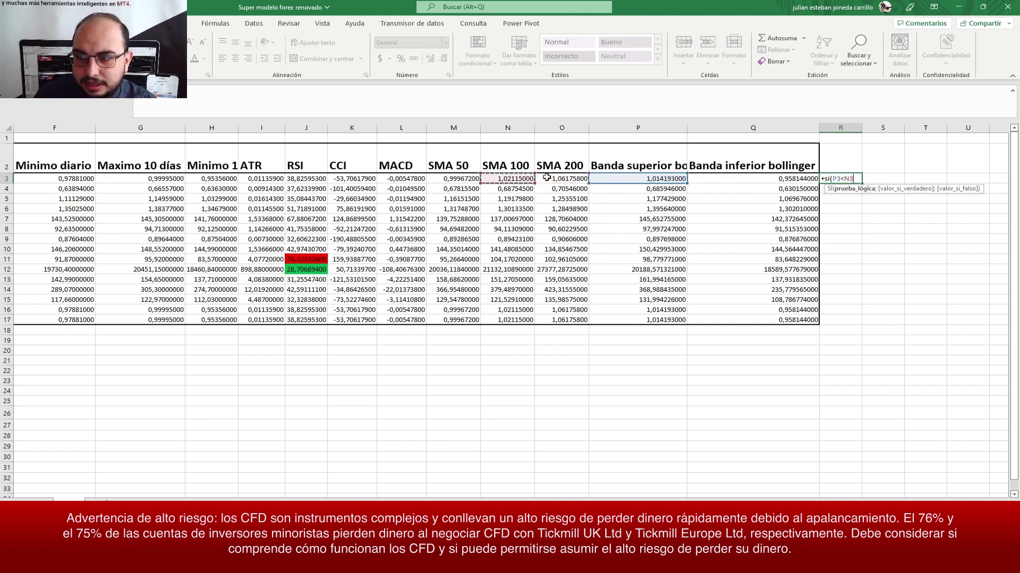
pyautogui.press('Left')
pyautogui.press('Left')
pyautogui.press('Left')
pyautogui.press('Right')
pyautogui.press('Right')
pyautogui.press('Left')
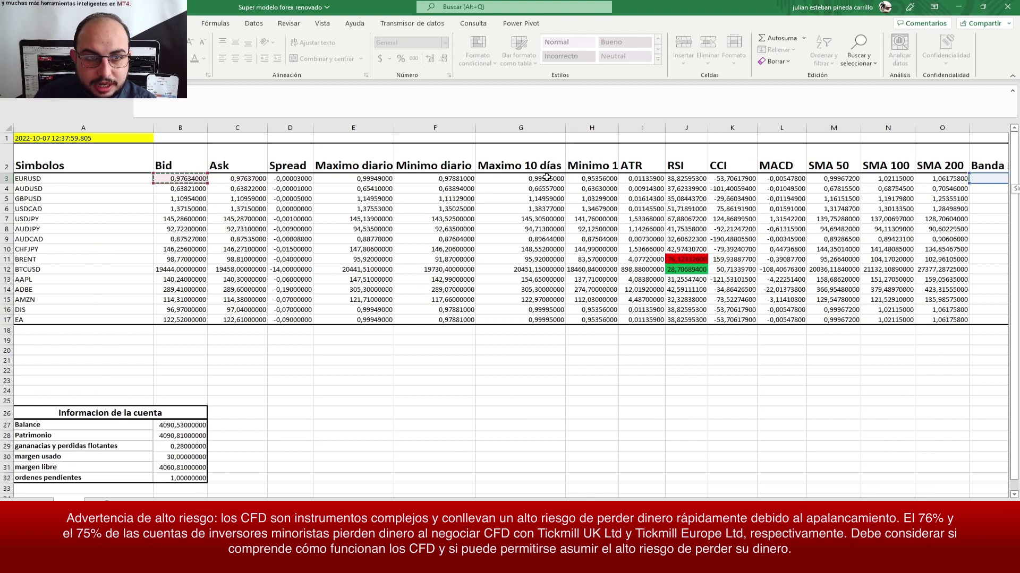
pyautogui.write('>')
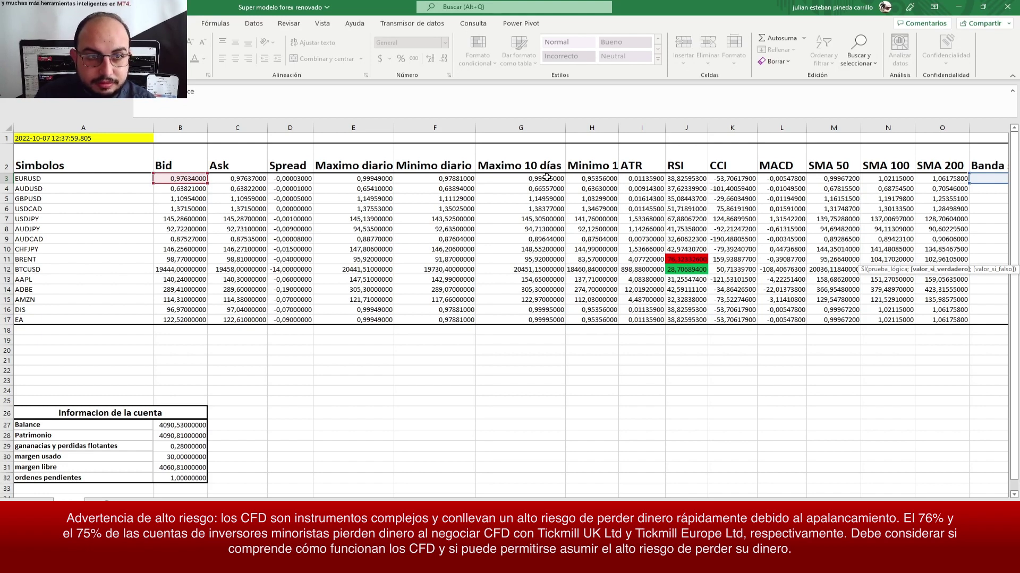
pyautogui.write(';')
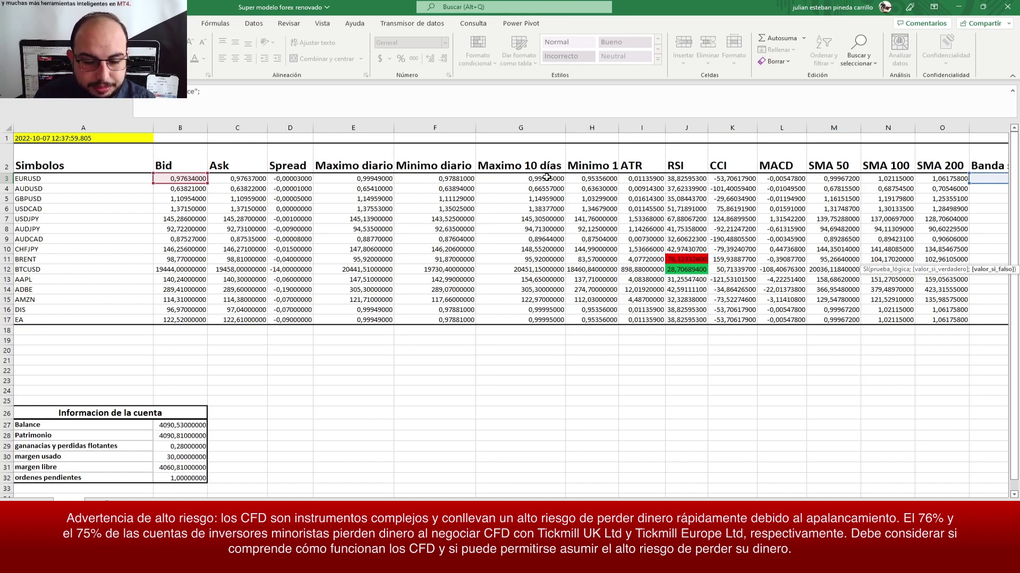
pyautogui.write('"")')
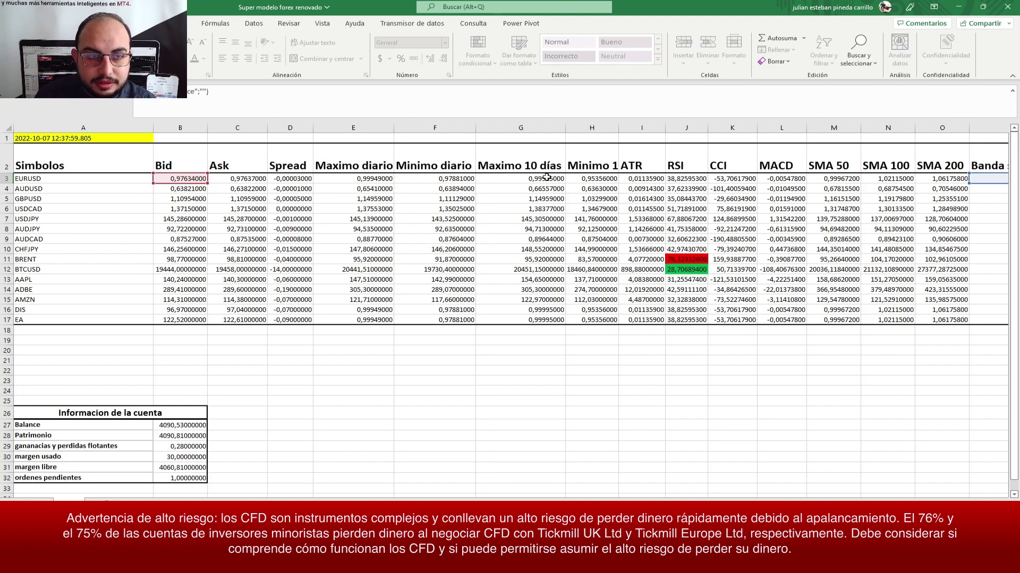
pyautogui.hotkey('ctrl', 'Return')
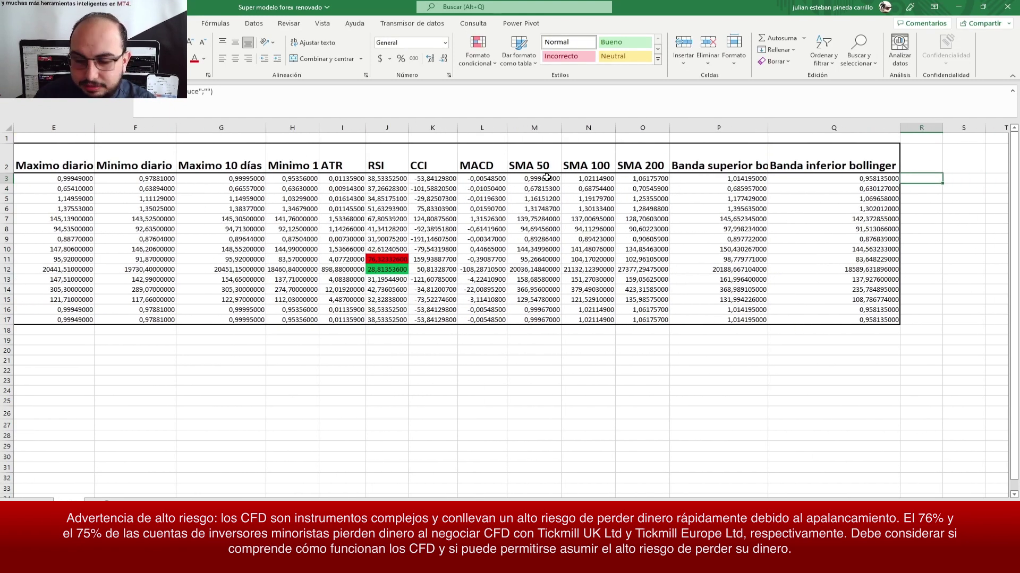
# Step: Fill the Cruce formula down to R17 and review the signals, which flag DIS and EA
pyautogui.hotkey('shift', 'Down')
pyautogui.hotkey('shift', 'Down')
pyautogui.hotkey('shift', 'Down')
pyautogui.hotkey('shift', 'Down')
pyautogui.hotkey('shift', 'Down')
pyautogui.hotkey('shift', 'Down')
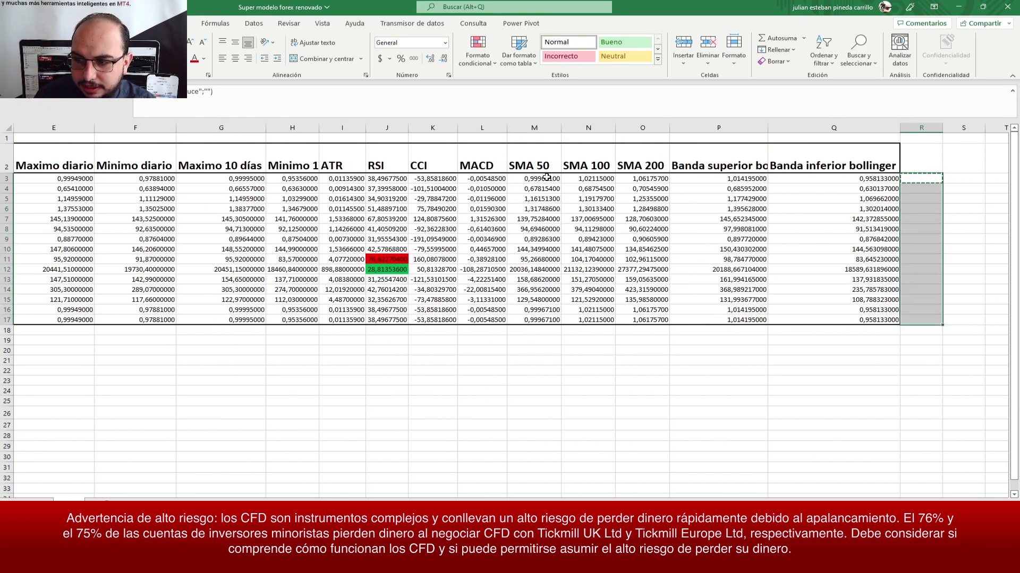
pyautogui.press('Up')
pyautogui.press('Down')
pyautogui.press('Down')
pyautogui.press('Down')
pyautogui.press('Down')
pyautogui.press('Down')
pyautogui.press('Down')
pyautogui.press('Down')
pyautogui.press('Down')
pyautogui.press('Down')
pyautogui.press('Down')
pyautogui.press('Down')
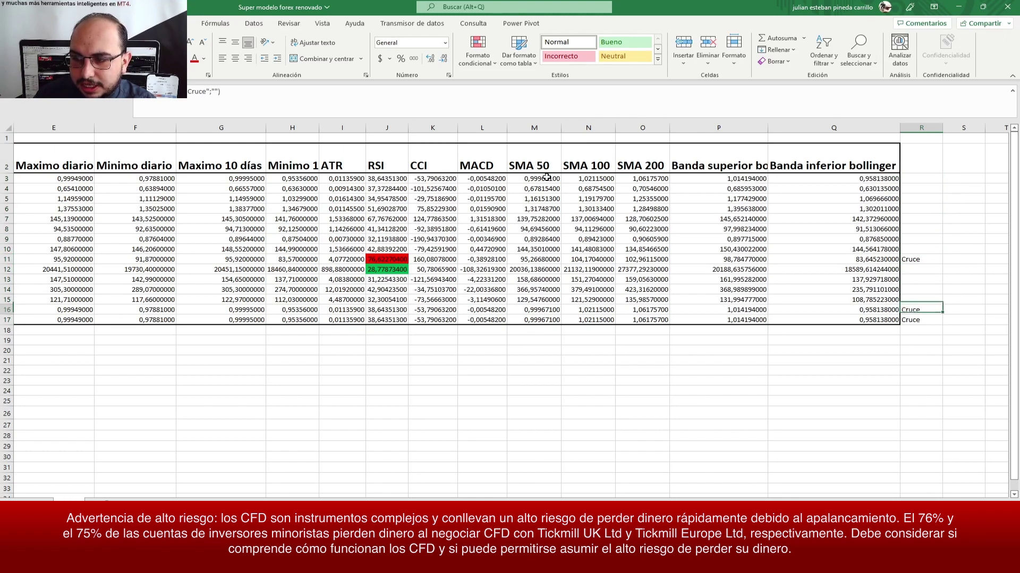
pyautogui.press('Down')
pyautogui.press('Down')
pyautogui.press('Right')
pyautogui.press('Up')
pyautogui.press('Up')
pyautogui.press('Up')
pyautogui.press('Up')
pyautogui.press('Left')
pyautogui.press('Up')
pyautogui.press('Up')
pyautogui.press('Up')
pyautogui.press('Up')
pyautogui.press('Up')
pyautogui.press('Down')
pyautogui.press('Down')
pyautogui.press('Down')
pyautogui.press('Down')
pyautogui.press('Down')
pyautogui.press('Down')
pyautogui.press('Down')
pyautogui.press('Down')
pyautogui.press('Down')
pyautogui.press('Up')
pyautogui.press('Down')
pyautogui.press('Down')
pyautogui.press('Up')
pyautogui.press('Up')
pyautogui.press('Up')
pyautogui.press('Up')
pyautogui.press('Up')
pyautogui.press('Up')
pyautogui.press('Up')
pyautogui.press('Left')
pyautogui.press('Left')
pyautogui.press('Left')
pyautogui.press('Left')
pyautogui.press('Left')
pyautogui.press('Left')
pyautogui.press('Left')
pyautogui.press('Left')
pyautogui.press('Left')
pyautogui.press('Left')
pyautogui.press('Right')
pyautogui.press('Right')
pyautogui.press('Right')
pyautogui.press('Left')
pyautogui.press('Left')
pyautogui.press('Left')
pyautogui.press('Left')
pyautogui.press('Right')
pyautogui.press('Right')
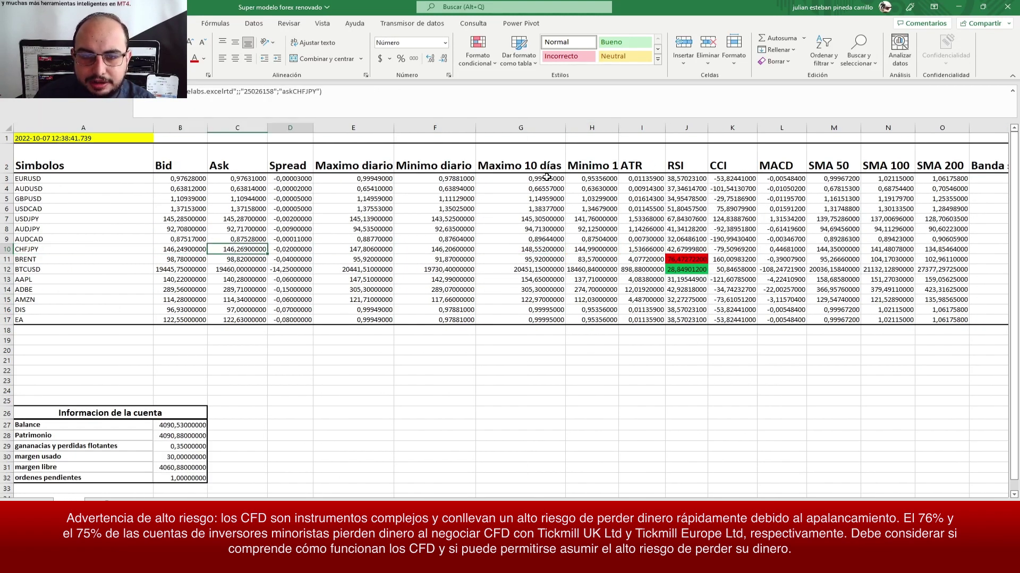
pyautogui.press('Right')
pyautogui.press('Left')
pyautogui.press('Left')
pyautogui.press('Up')
pyautogui.press('Up')
pyautogui.press('Up')
pyautogui.press('Right')
pyautogui.press('Right')
pyautogui.press('Right')
pyautogui.press('Right')
pyautogui.press('Right')
pyautogui.press('Right')
pyautogui.press('Right')
pyautogui.press('Right')
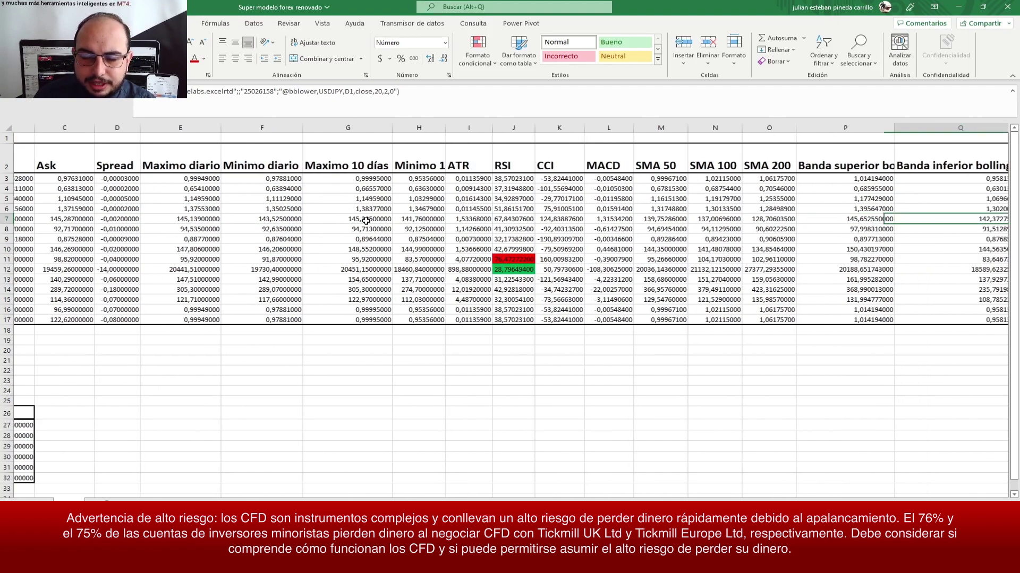
pyautogui.press('Right')
pyautogui.press('Left')
pyautogui.press('Home')
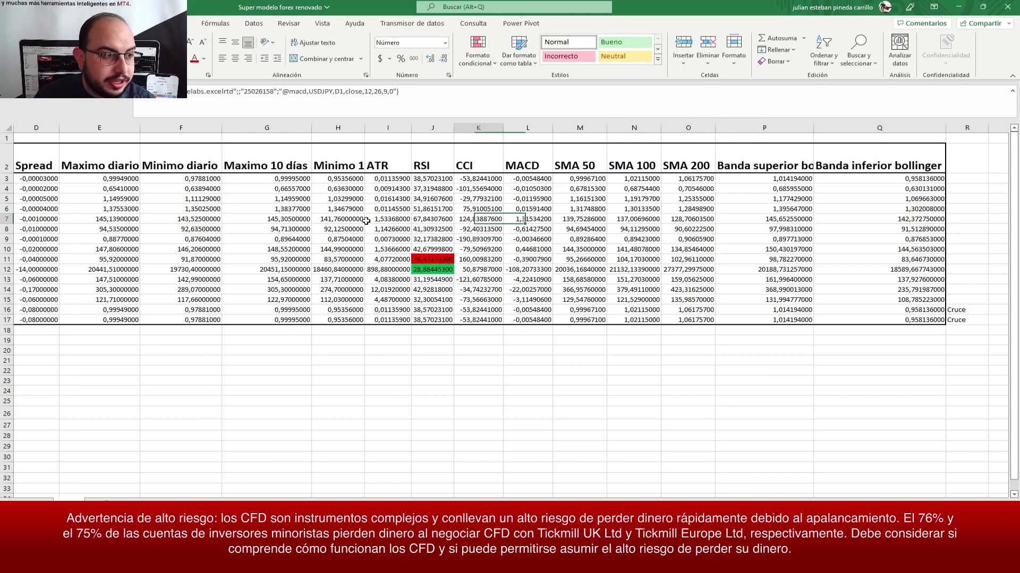
pyautogui.click(340, 233)
pyautogui.click(554, 247)
pyautogui.press('Right')
pyautogui.press('Right')
pyautogui.press('Right')
pyautogui.press('Right')
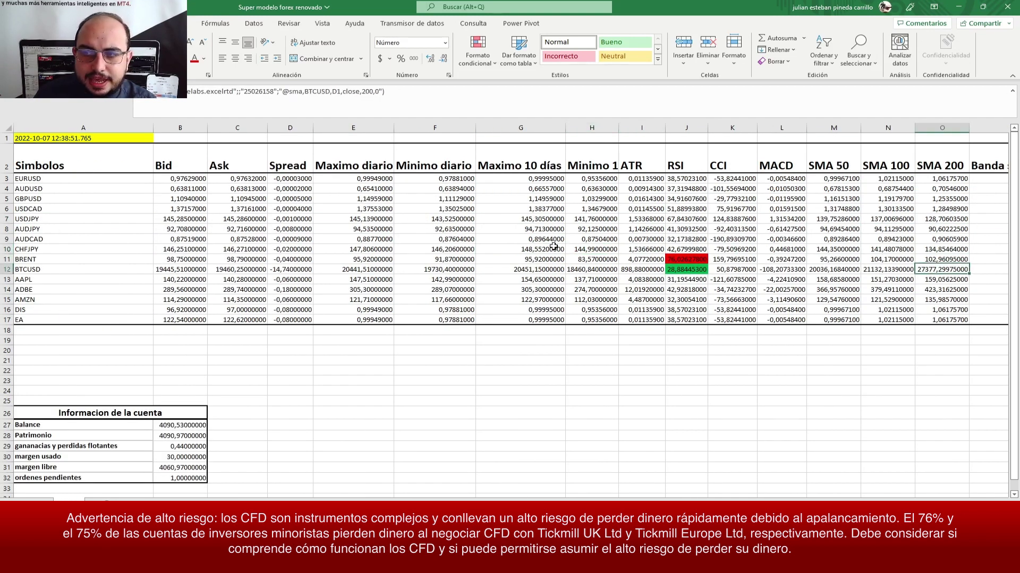
pyautogui.press('Down')
pyautogui.press('Down')
pyautogui.press('Right')
pyautogui.press('Right')
pyautogui.press('Left')
pyautogui.press('Left')
pyautogui.press('Left')
pyautogui.press('Home')
pyautogui.press('Down')
pyautogui.press('Down')
pyautogui.press('Down')
pyautogui.press('Down')
pyautogui.press('Down')
pyautogui.press('Down')
pyautogui.press('Down')
pyautogui.press('Down')
pyautogui.press('Down')
pyautogui.press('Up')
pyautogui.press('Up')
pyautogui.press('Up')
pyautogui.click(166, 366)
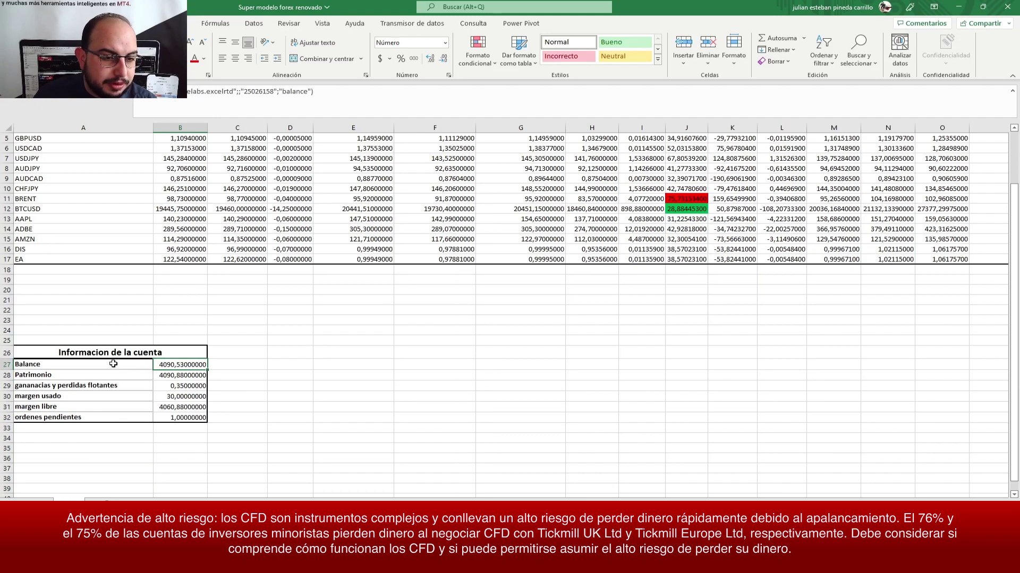
pyautogui.click(171, 375)
pyautogui.click(182, 384)
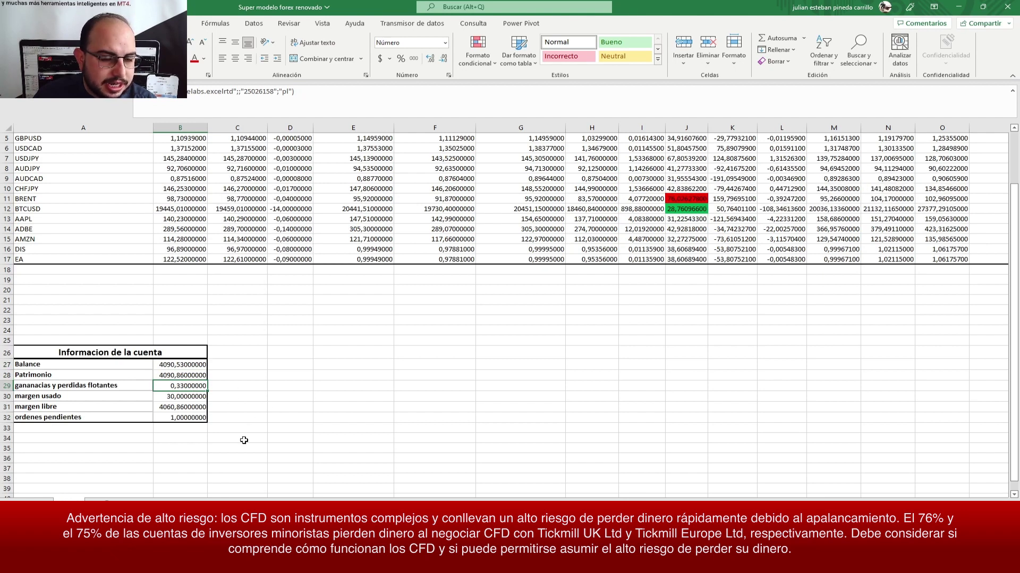
pyautogui.click(187, 397)
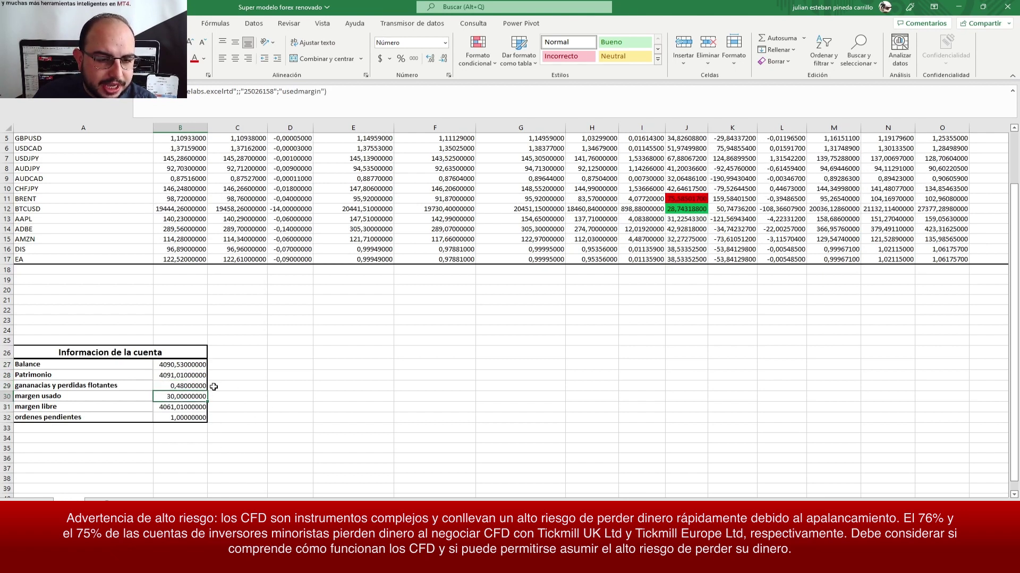
pyautogui.press('Down')
pyautogui.press('Down')
pyautogui.press('Down')
pyautogui.click(181, 417)
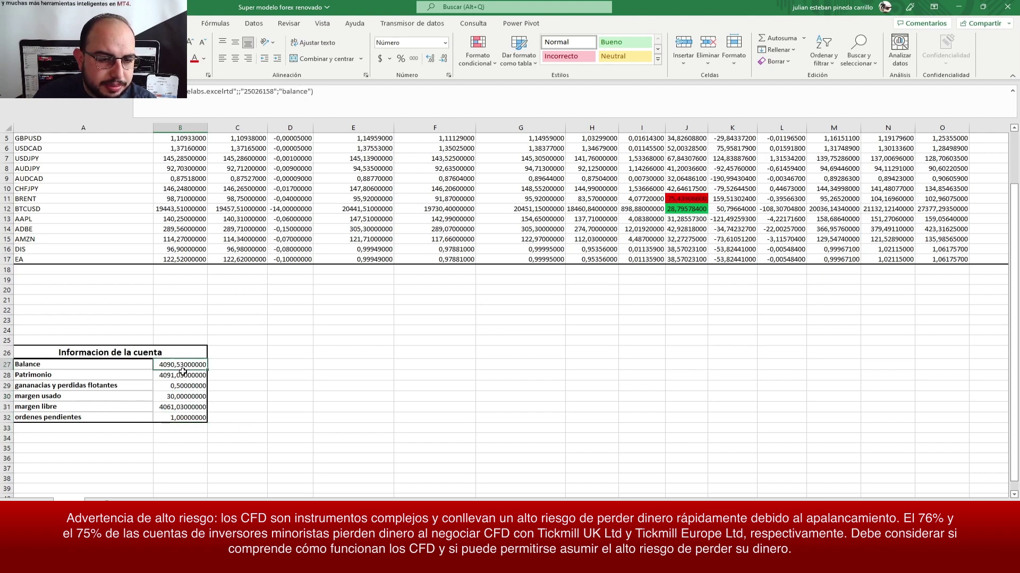
pyautogui.scroll(2, 249, 318)
pyautogui.click(384, 269)
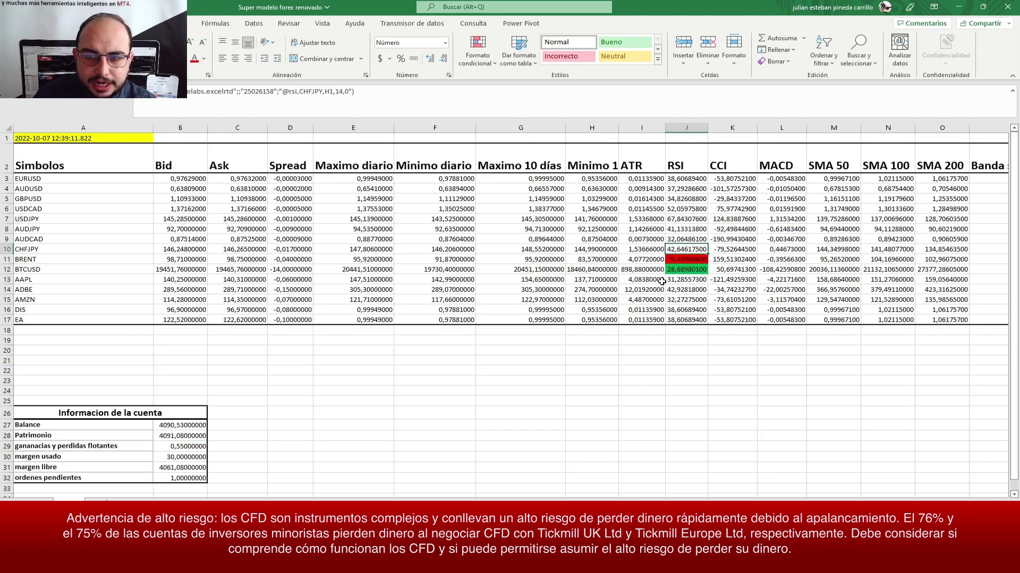
pyautogui.click(591, 391)
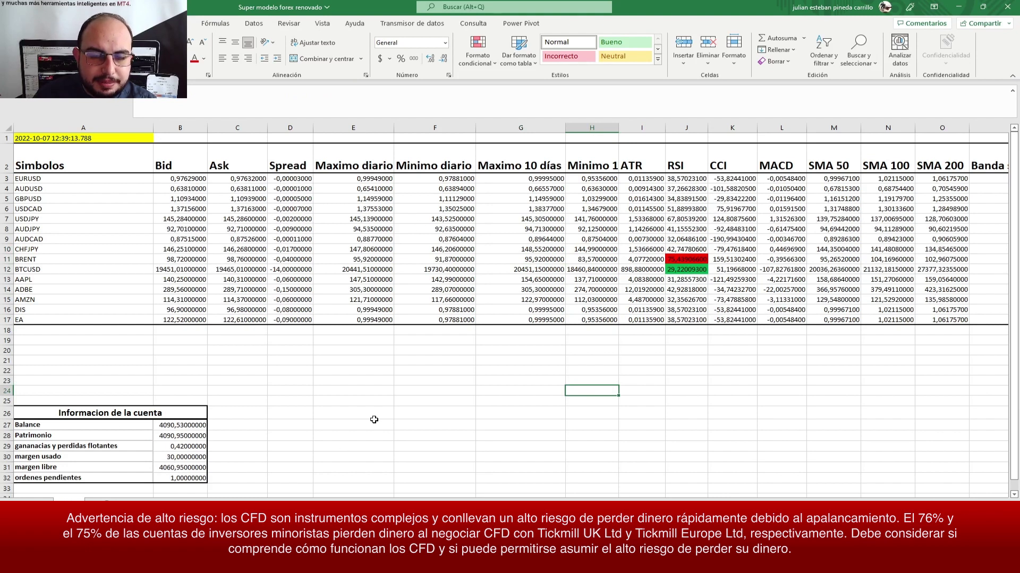
pyautogui.scroll(-3, 281, 413)
pyautogui.scroll(3, 321, 405)
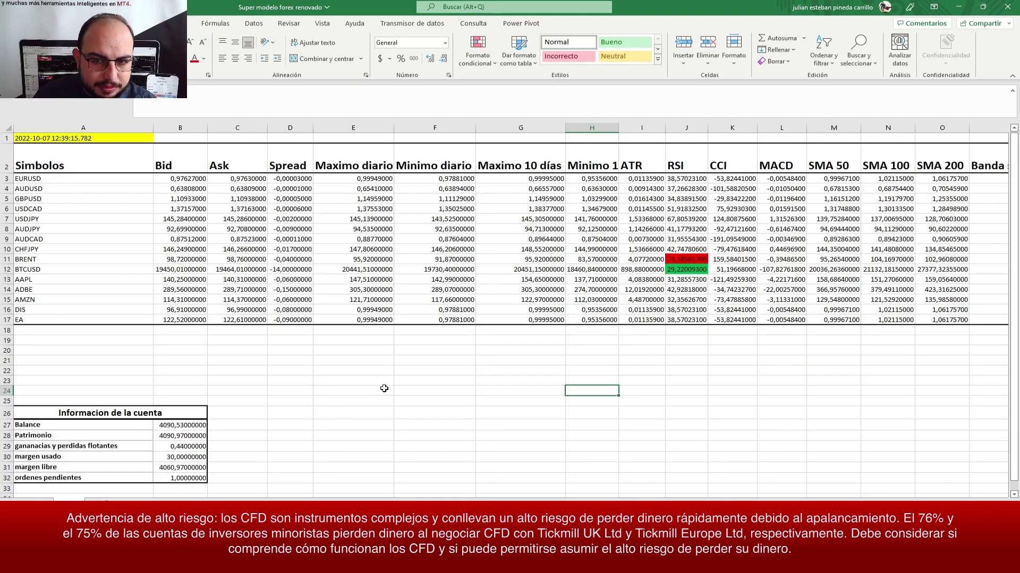
pyautogui.click(481, 251)
pyautogui.press('Right')
pyautogui.press('Right')
pyautogui.press('Right')
pyautogui.press('Right')
pyautogui.press('Right')
pyautogui.press('Left')
pyautogui.press('Left')
pyautogui.press('Home')
pyautogui.press('Right')
pyautogui.press('Right')
pyautogui.hotkey('ctrl', 'Right')
pyautogui.press('Right')
pyautogui.press('Right')
pyautogui.press('Right')
pyautogui.press('Right')
pyautogui.hotkey('ctrl', 'Left')
pyautogui.press('Left')
pyautogui.press('Left')
pyautogui.press('Left')
pyautogui.press('Left')
pyautogui.press('Left')
pyautogui.press('Left')
pyautogui.press('Right')
pyautogui.press('Right')
pyautogui.press('Right')
pyautogui.press('Left')
pyautogui.press('Left')
pyautogui.press('Left')
pyautogui.press('Left')
pyautogui.press('Home')
pyautogui.press('Right')
pyautogui.press('Right')
pyautogui.press('Right')
pyautogui.press('Right')
pyautogui.press('Right')
pyautogui.press('Right')
pyautogui.press('Right')
pyautogui.press('Right')
pyautogui.press('Right')
pyautogui.press('Right')
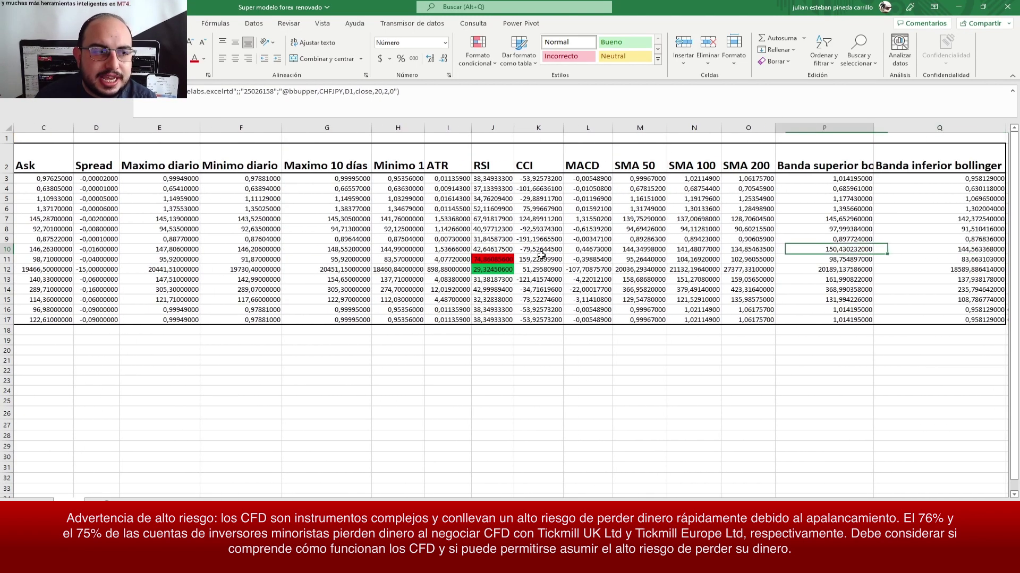
pyautogui.press('Right')
pyautogui.press('Left')
pyautogui.press('Left')
pyautogui.press('Left')
pyautogui.press('Left')
pyautogui.press('Left')
pyautogui.press('Left')
pyautogui.press('Left')
pyautogui.press('Right')
pyautogui.press('Right')
pyautogui.press('Right')
pyautogui.press('Right')
pyautogui.press('Down')
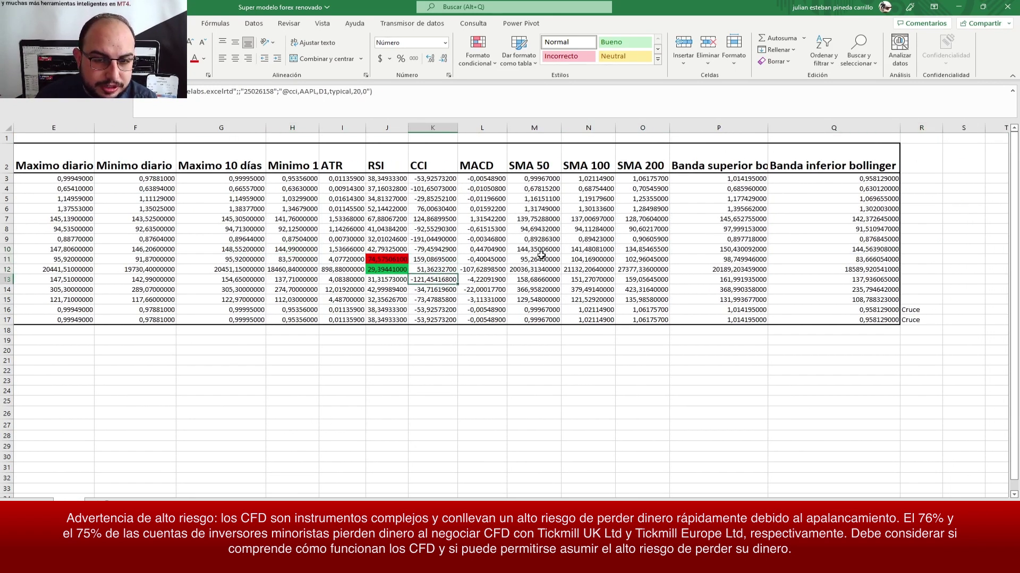
pyautogui.press('Left')
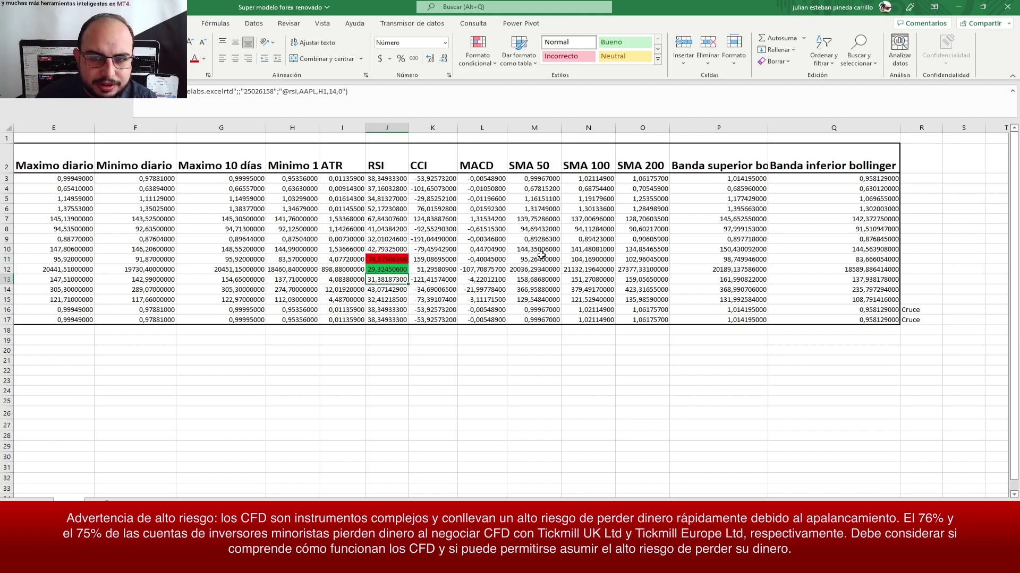
pyautogui.press('Right')
pyautogui.press('Right')
pyautogui.press('Right')
pyautogui.press('Up')
pyautogui.press('Up')
pyautogui.press('Up')
pyautogui.press('Right')
pyautogui.press('Right')
pyautogui.press('Right')
pyautogui.press('Down')
pyautogui.press('Down')
pyautogui.press('Down')
pyautogui.press('Down')
pyautogui.press('Down')
pyautogui.press('Home')
pyautogui.press('Up')
pyautogui.press('Up')
pyautogui.press('Up')
pyautogui.press('Up')
pyautogui.press('Right')
pyautogui.press('Right')
pyautogui.press('Up')
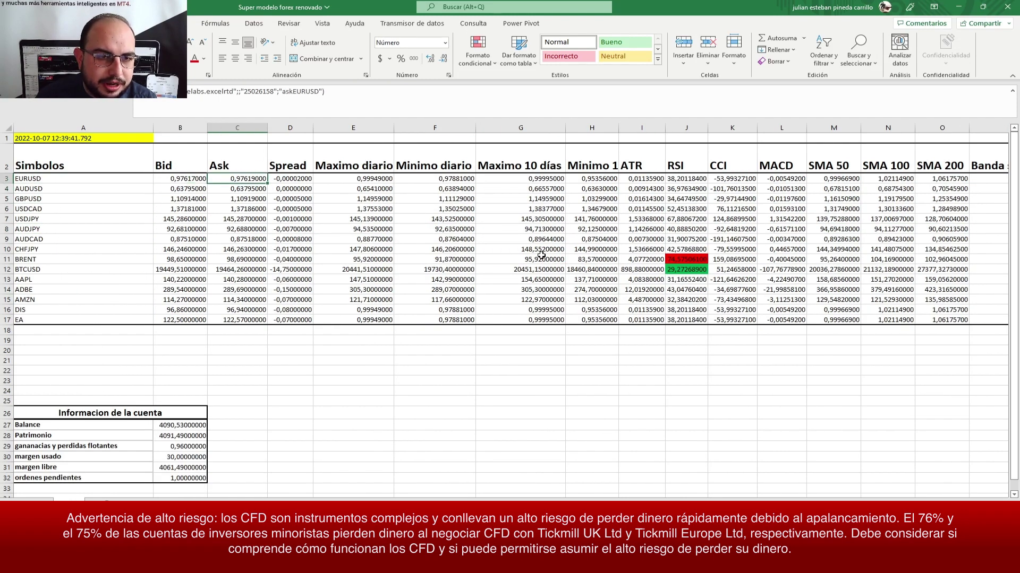
pyautogui.press('Left')
pyautogui.press('Down')
pyautogui.press('Down')
pyautogui.press('Down')
pyautogui.press('Down')
pyautogui.press('Down')
pyautogui.press('Up')
pyautogui.press('Up')
pyautogui.press('Up')
pyautogui.press('Up')
pyautogui.press('Up')
pyautogui.press('Right')
pyautogui.press('Right')
pyautogui.press('Right')
pyautogui.press('Down')
pyautogui.press('Down')
pyautogui.press('Down')
pyautogui.press('Down')
pyautogui.press('Down')
pyautogui.press('Down')
pyautogui.press('Left')
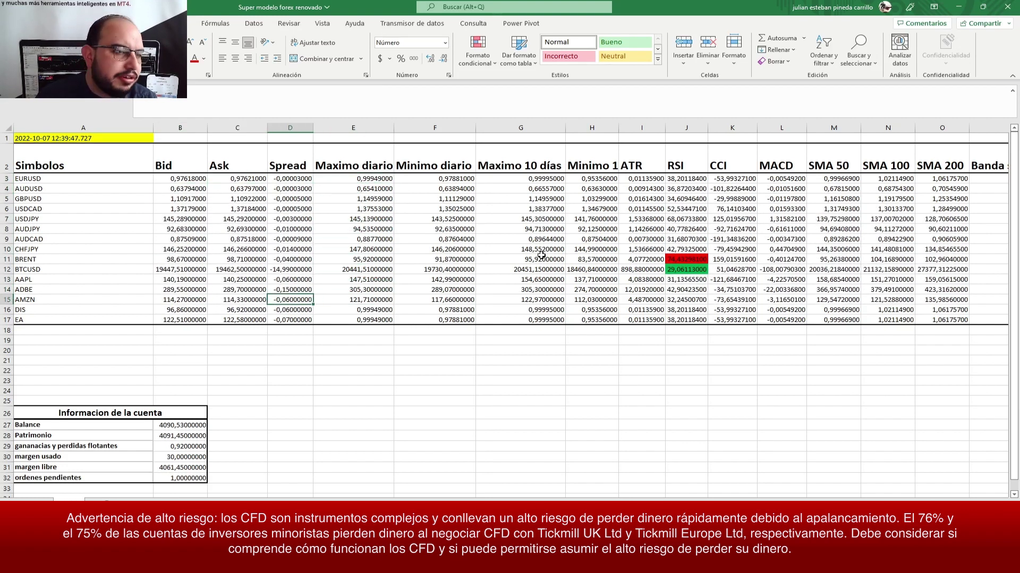
pyautogui.press('Right')
pyautogui.press('Right')
pyautogui.press('Right')
pyautogui.press('Right')
pyautogui.press('Left')
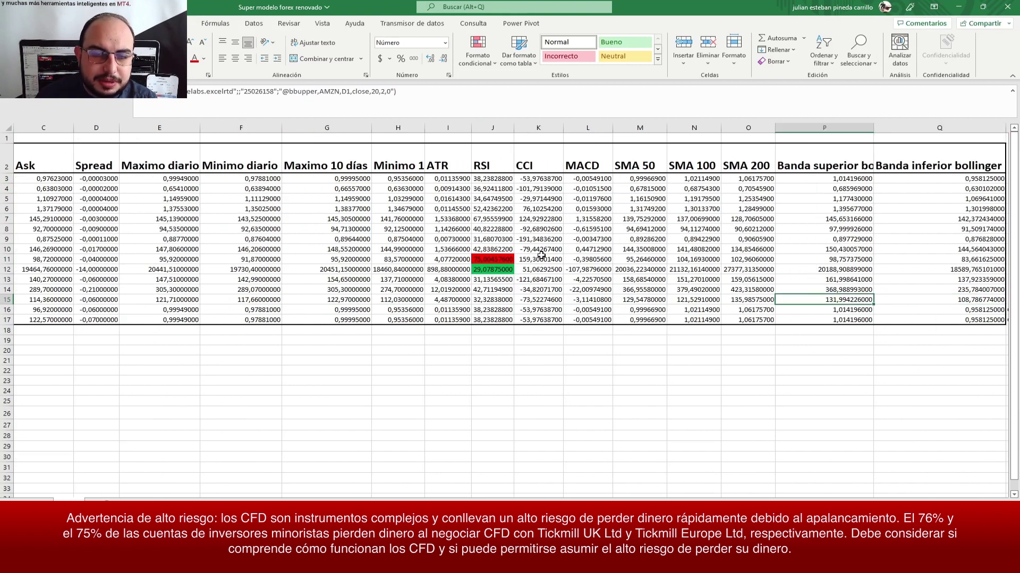
pyautogui.press('Left')
pyautogui.press('Left')
pyautogui.press('Left')
pyautogui.press('Home')
pyautogui.press('Up')
pyautogui.press('Up')
pyautogui.press('Up')
pyautogui.press('Up')
pyautogui.press('Up')
pyautogui.press('Right')
pyautogui.press('Right')
pyautogui.press('Right')
pyautogui.press('Right')
pyautogui.press('Right')
pyautogui.press('Right')
pyautogui.press('Right')
pyautogui.press('Right')
pyautogui.press('Left')
pyautogui.press('Left')
pyautogui.press('Left')
pyautogui.press('Left')
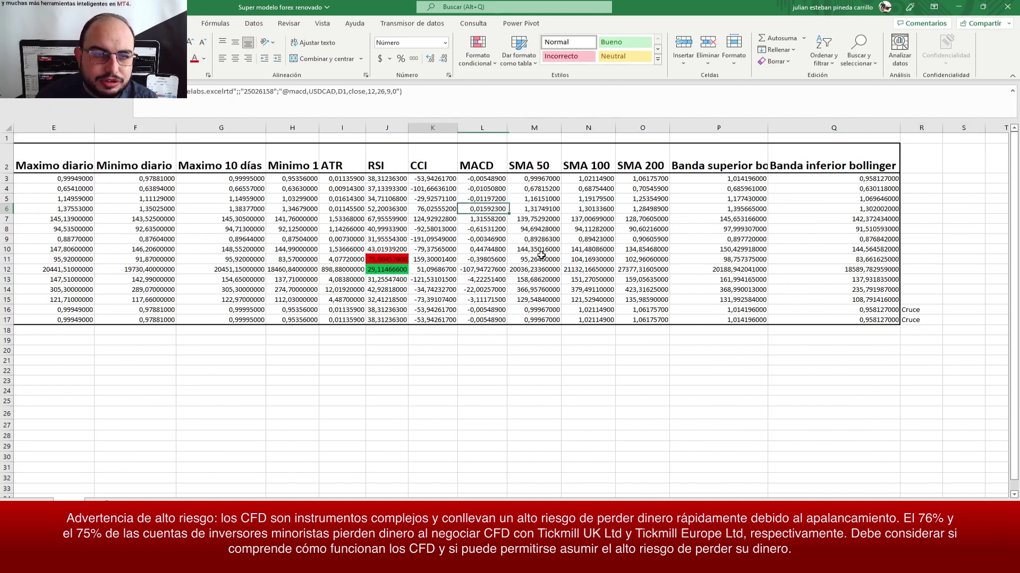
pyautogui.press('Home')
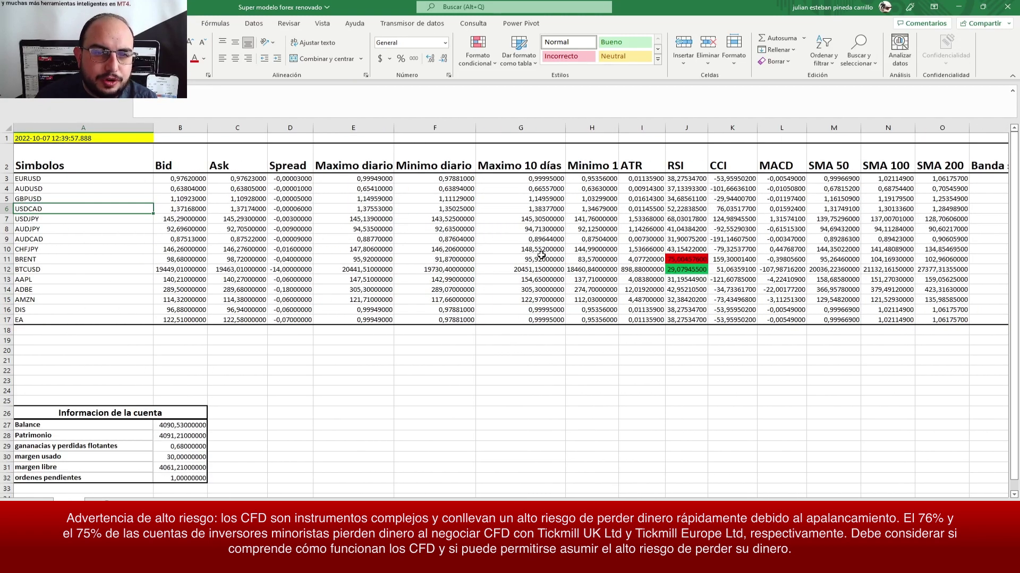
pyautogui.press('Right')
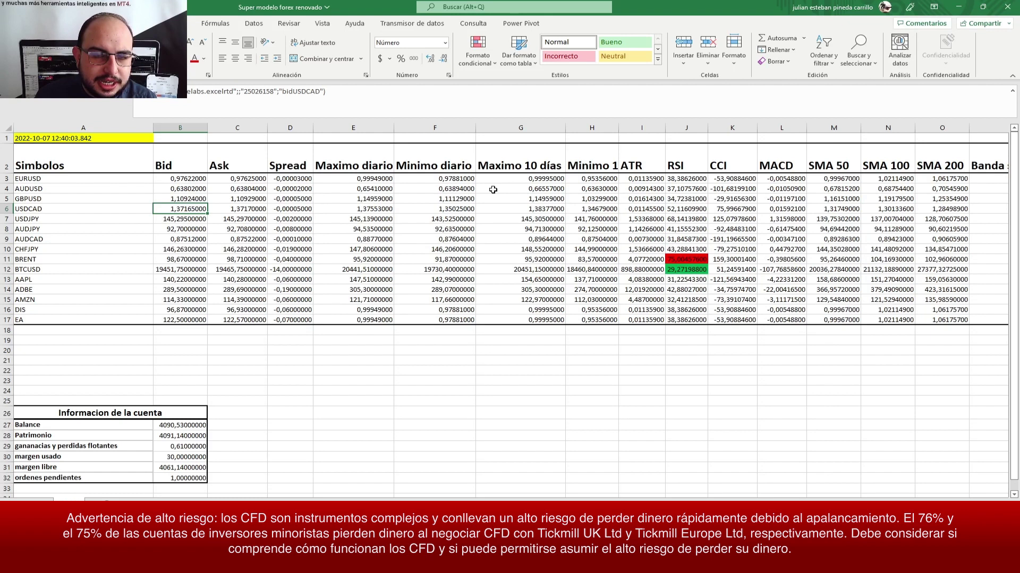
pyautogui.moveTo(371, 199); pyautogui.dragTo(378, 297)
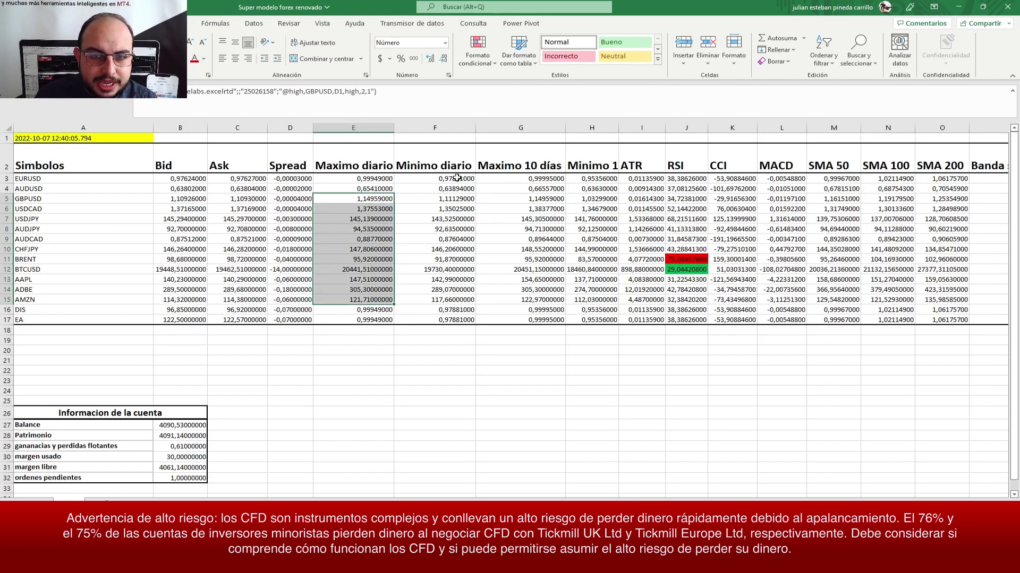
pyautogui.moveTo(457, 179); pyautogui.dragTo(451, 300)
pyautogui.moveTo(520, 178); pyautogui.dragTo(518, 319)
pyautogui.moveTo(372, 178); pyautogui.dragTo(379, 313)
pyautogui.moveTo(452, 178); pyautogui.dragTo(454, 328)
pyautogui.moveTo(525, 179); pyautogui.dragTo(529, 320)
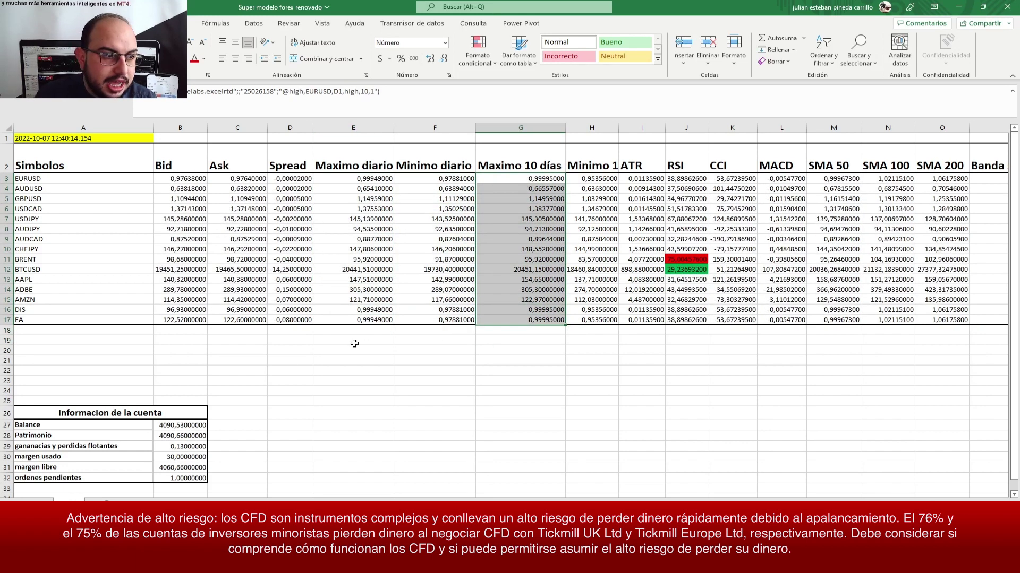
pyautogui.moveTo(234, 340); pyautogui.dragTo(645, 433)
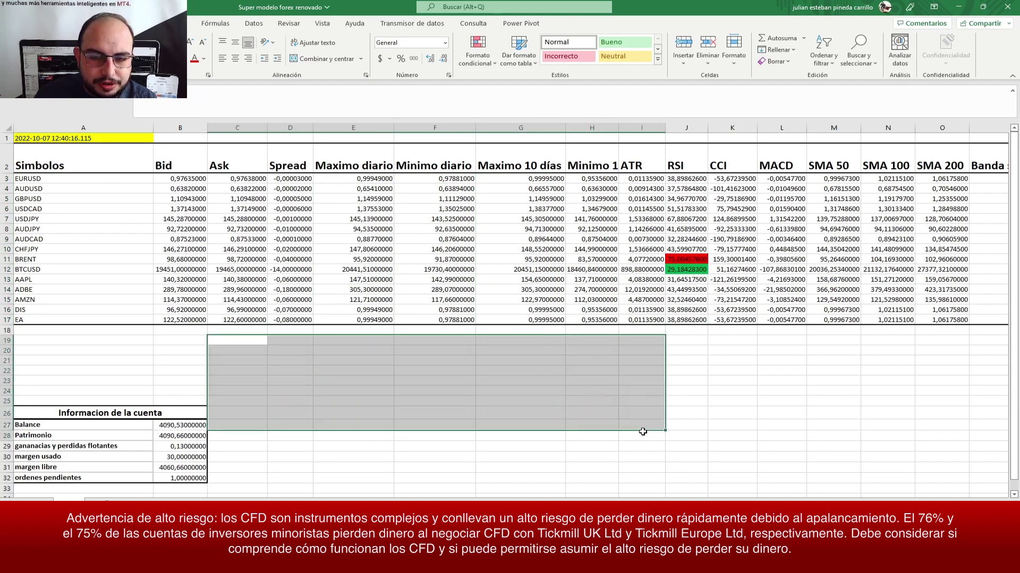
pyautogui.moveTo(452, 179); pyautogui.dragTo(444, 331)
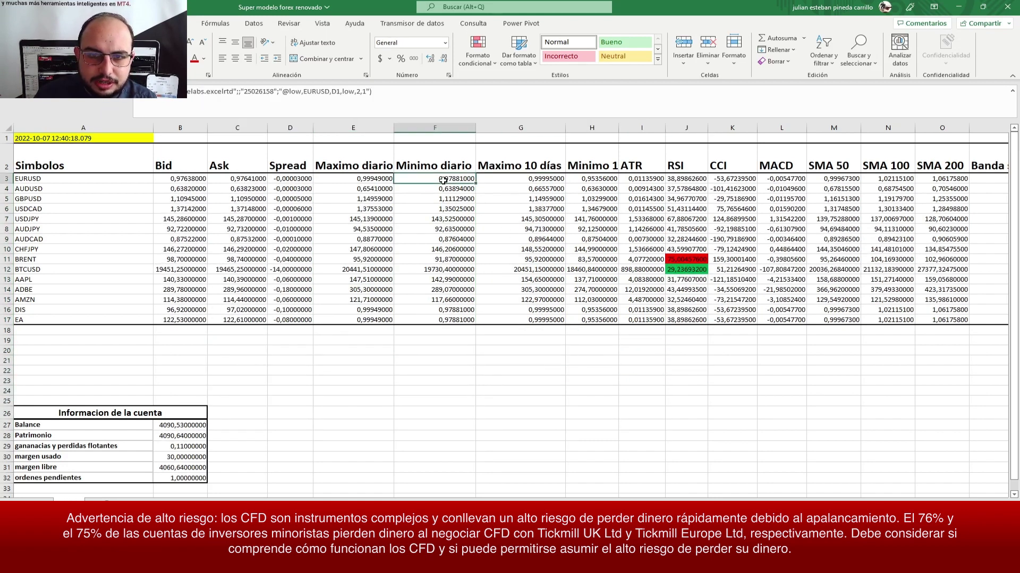
pyautogui.moveTo(519, 181); pyautogui.dragTo(523, 320)
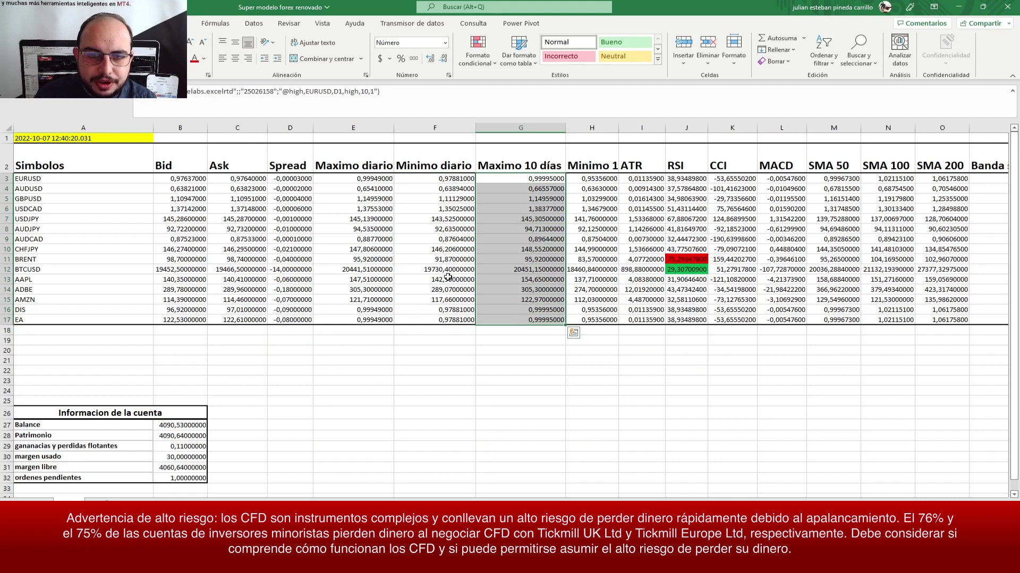
pyautogui.moveTo(375, 181); pyautogui.dragTo(379, 320)
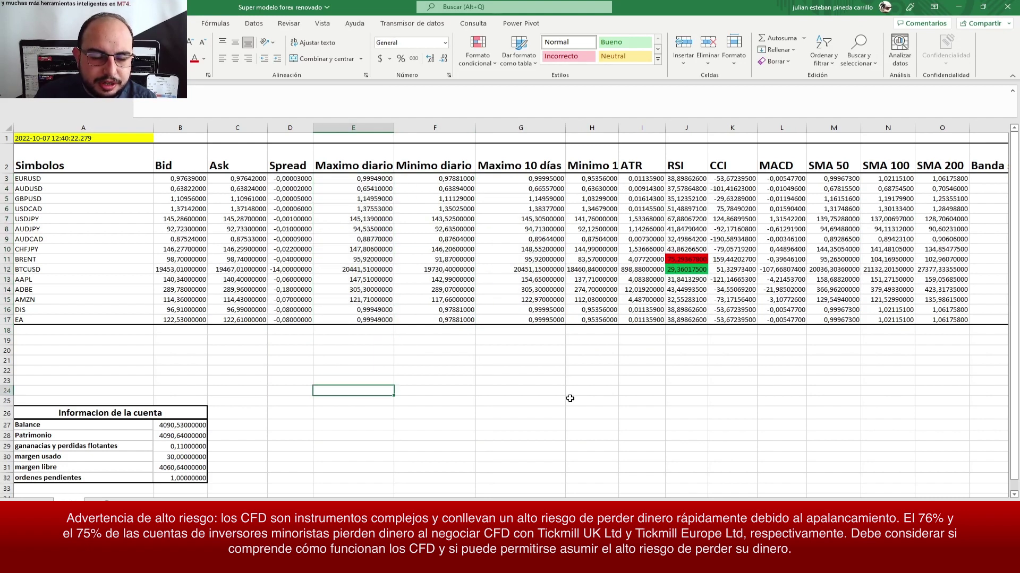
pyautogui.click(404, 390)
pyautogui.moveTo(387, 390); pyautogui.dragTo(637, 446)
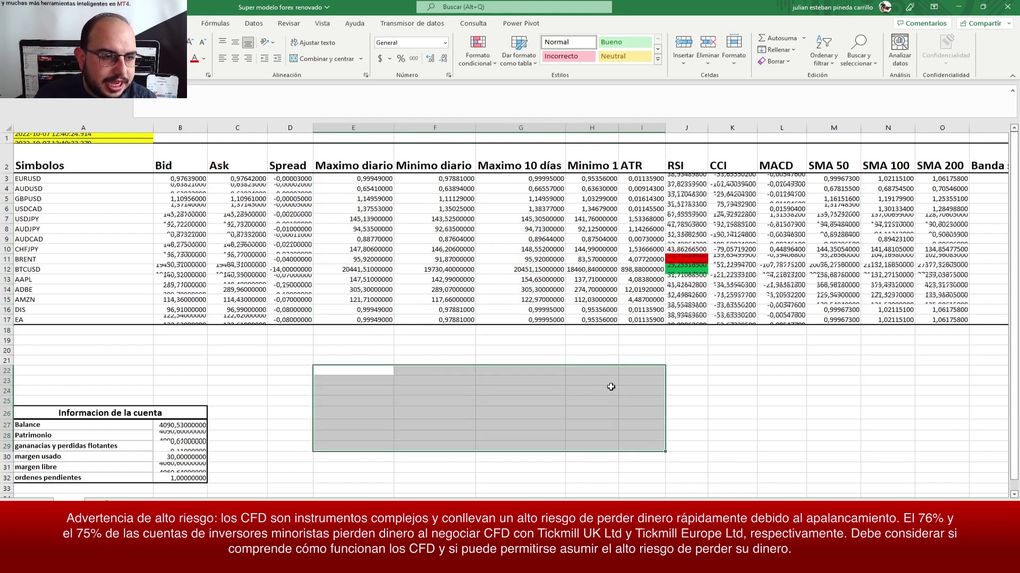
pyautogui.click(434, 341)
pyautogui.click(239, 239)
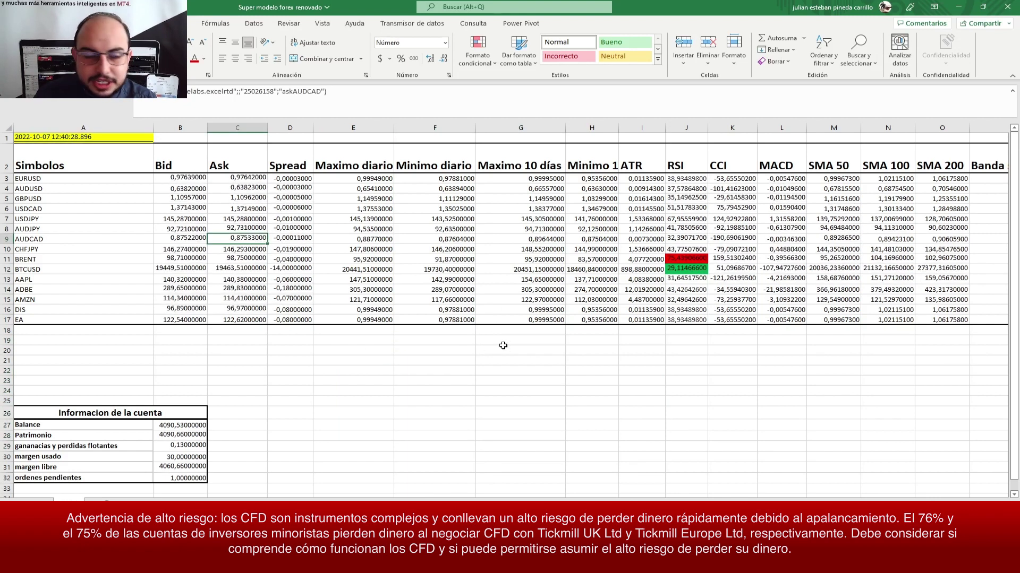
pyautogui.click(273, 239)
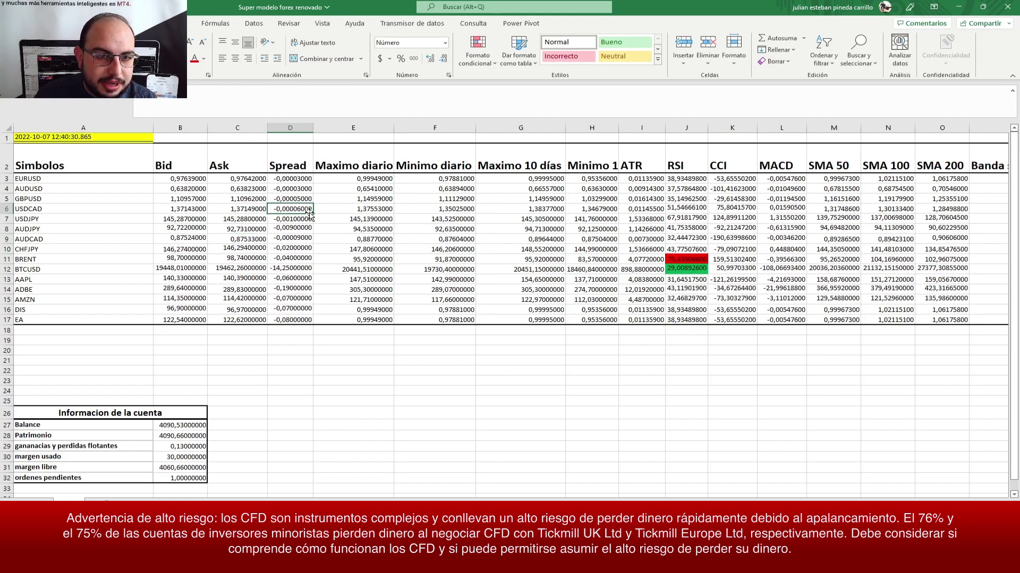
pyautogui.click(313, 210)
pyautogui.press('Right')
pyautogui.press('Right')
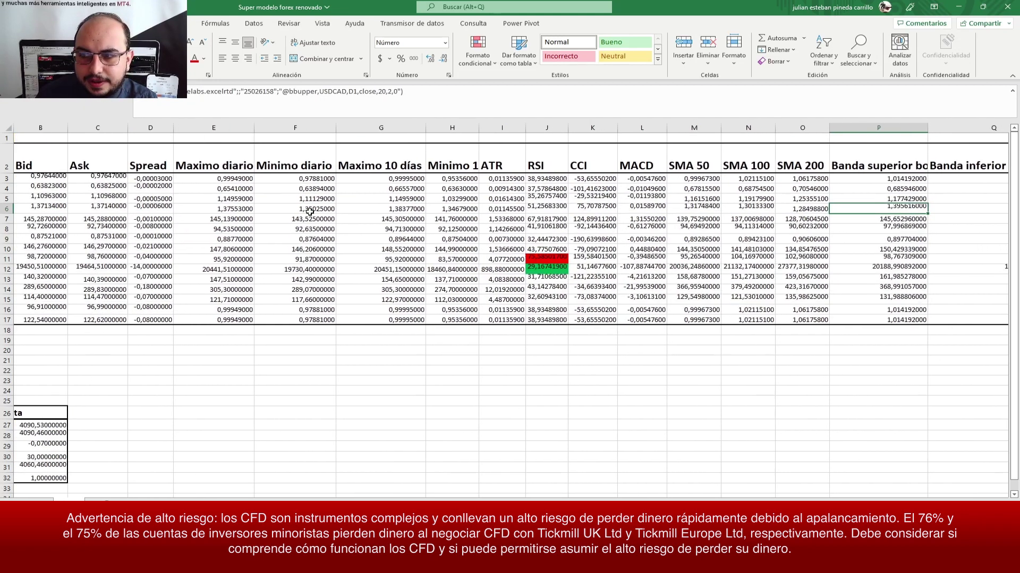
pyautogui.press('Right')
pyautogui.press('Right')
pyautogui.press('Right')
pyautogui.press('Right')
pyautogui.press('Left')
pyautogui.press('Home')
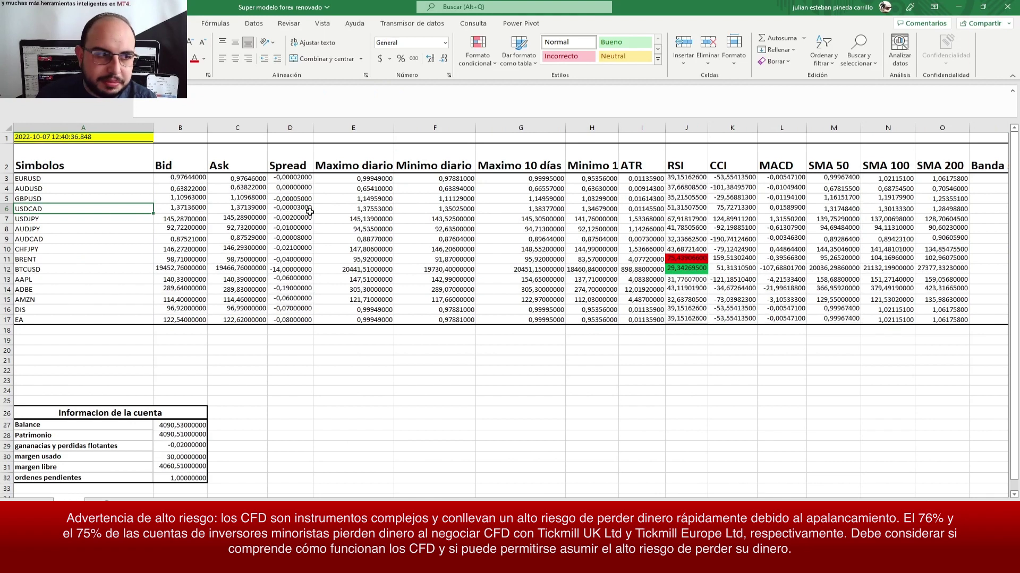
pyautogui.press('Right')
pyautogui.press('Right')
pyautogui.press('Down')
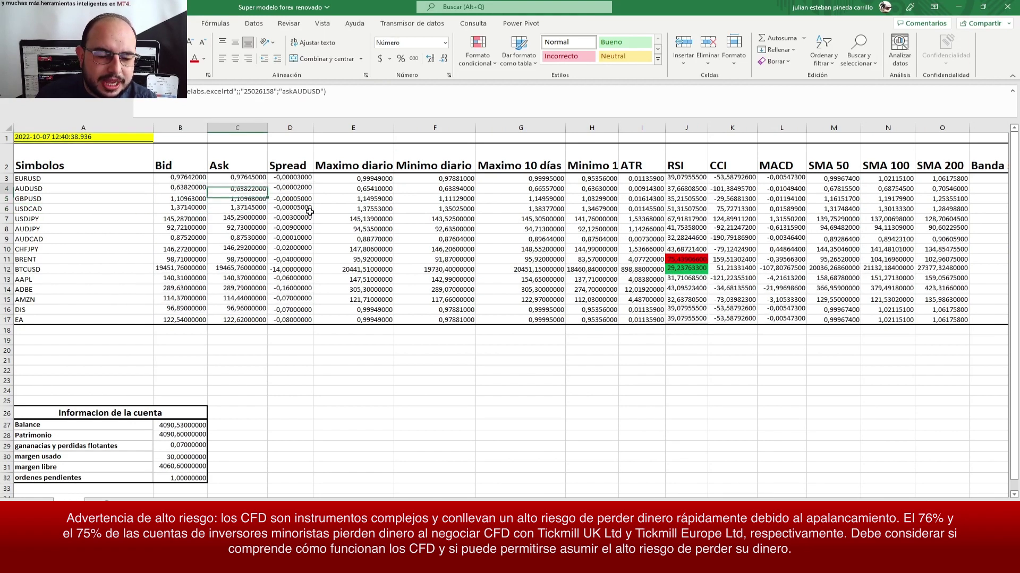
pyautogui.press('Down')
pyautogui.press('Down')
pyautogui.press('Down')
pyautogui.press('Down')
pyautogui.press('Down')
pyautogui.press('Down')
pyautogui.press('Down')
pyautogui.press('Down')
pyautogui.press('Up')
pyautogui.press('Up')
pyautogui.press('Up')
pyautogui.press('Up')
pyautogui.press('Up')
pyautogui.press('Up')
pyautogui.press('Up')
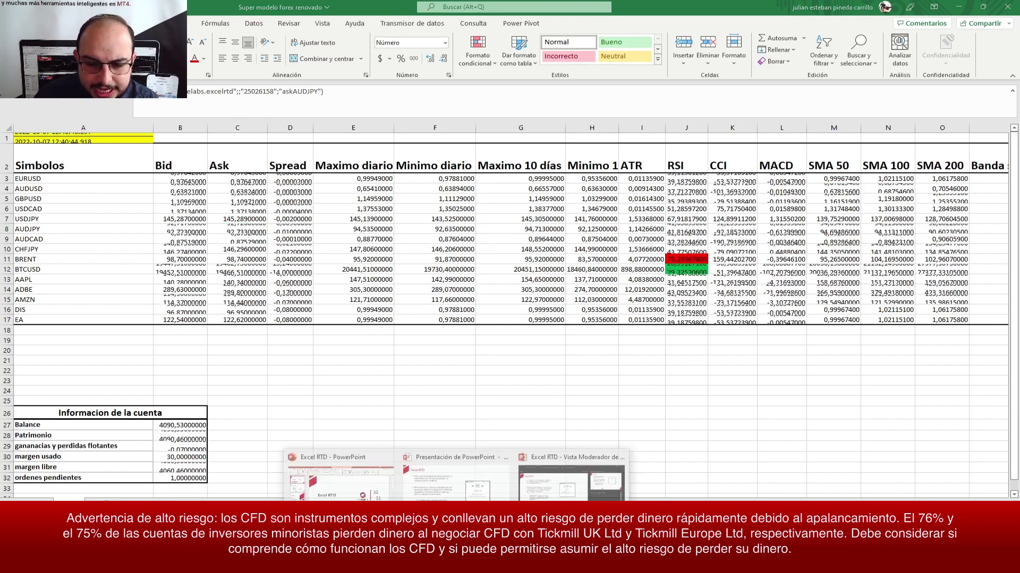
# Step: Present the Excel RTD PowerPoint deck full screen and advance to the closing Gracias! slide
pyautogui.click(383, 484)
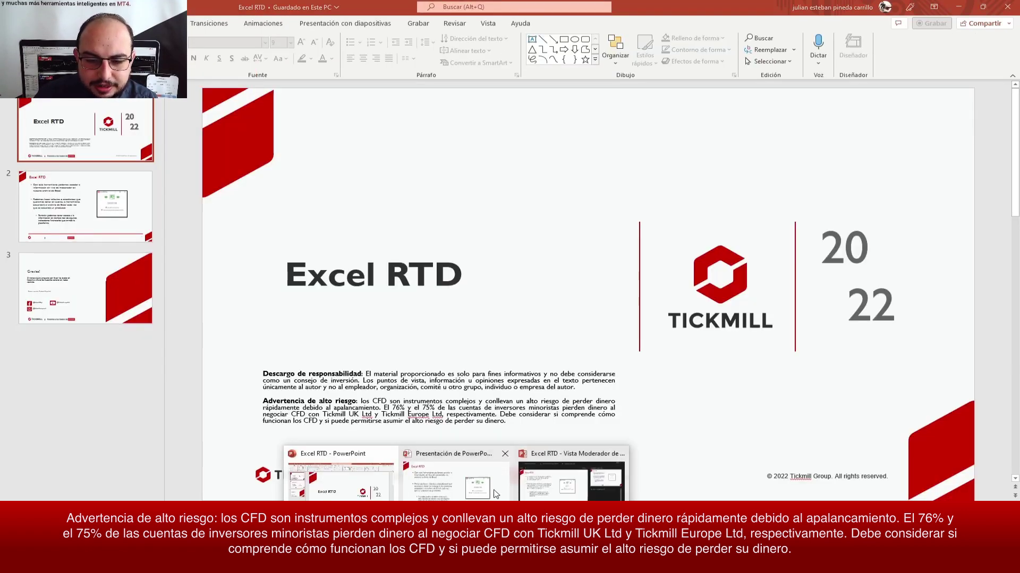
pyautogui.click(494, 492)
pyautogui.click(450, 322)
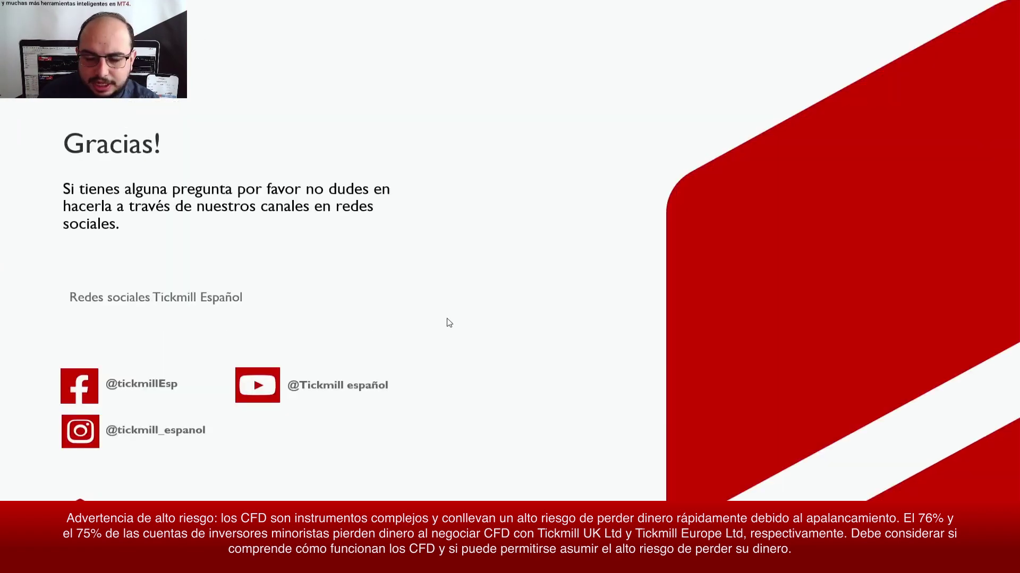